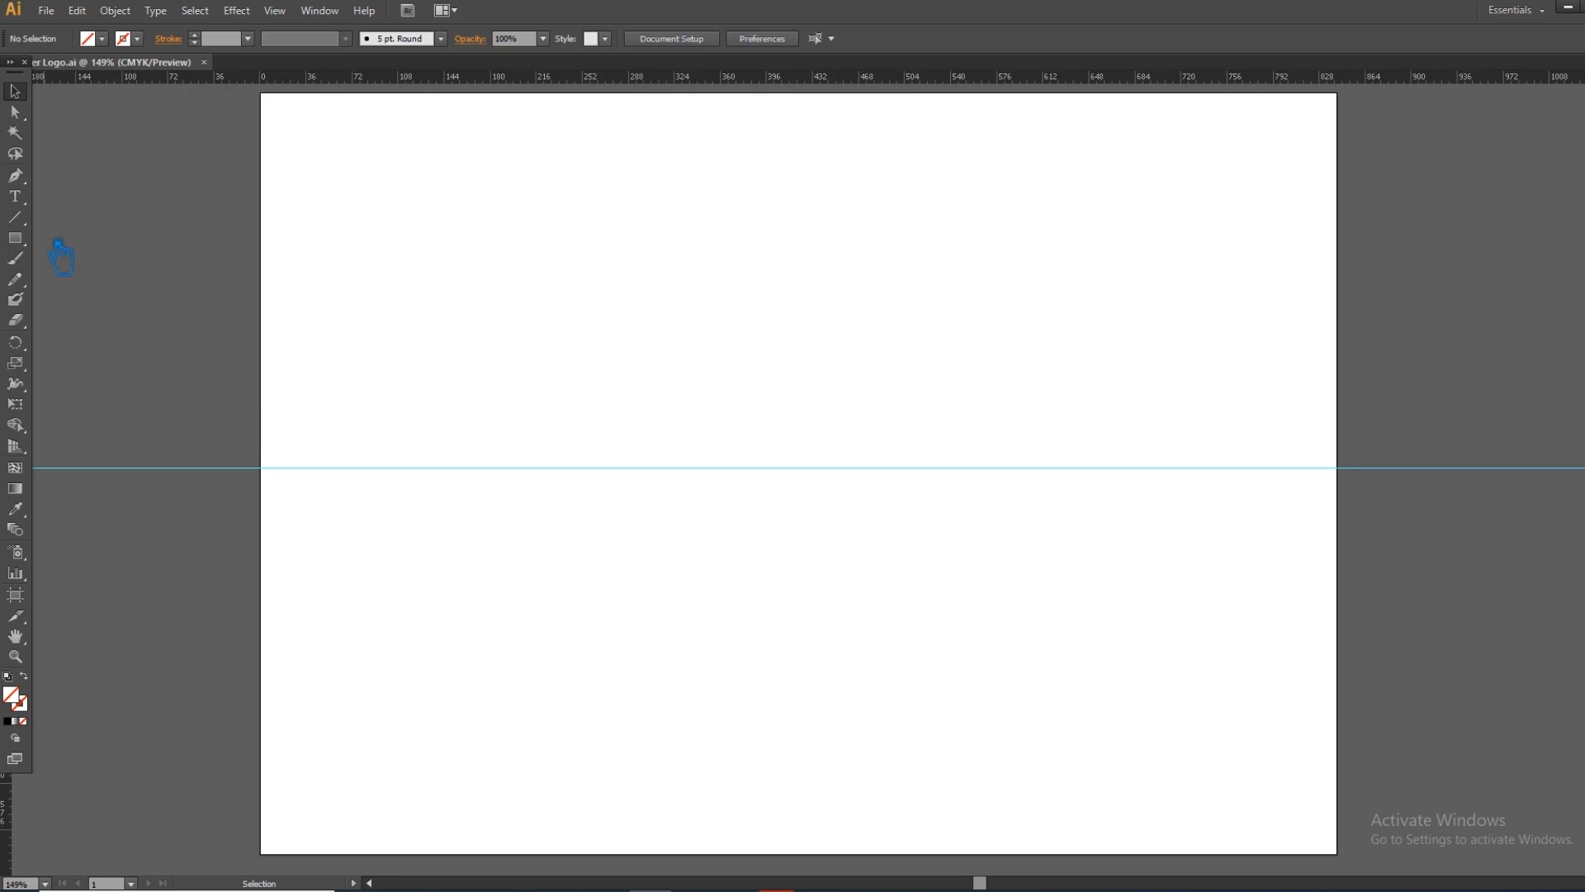
# Draw a black-filled rectangle of about 345 × 78 px and centre it vertically on the horizontal guide.
pyautogui.moveTo(438, 438); pyautogui.dragTo(880, 537)
pyautogui.click(20, 93)
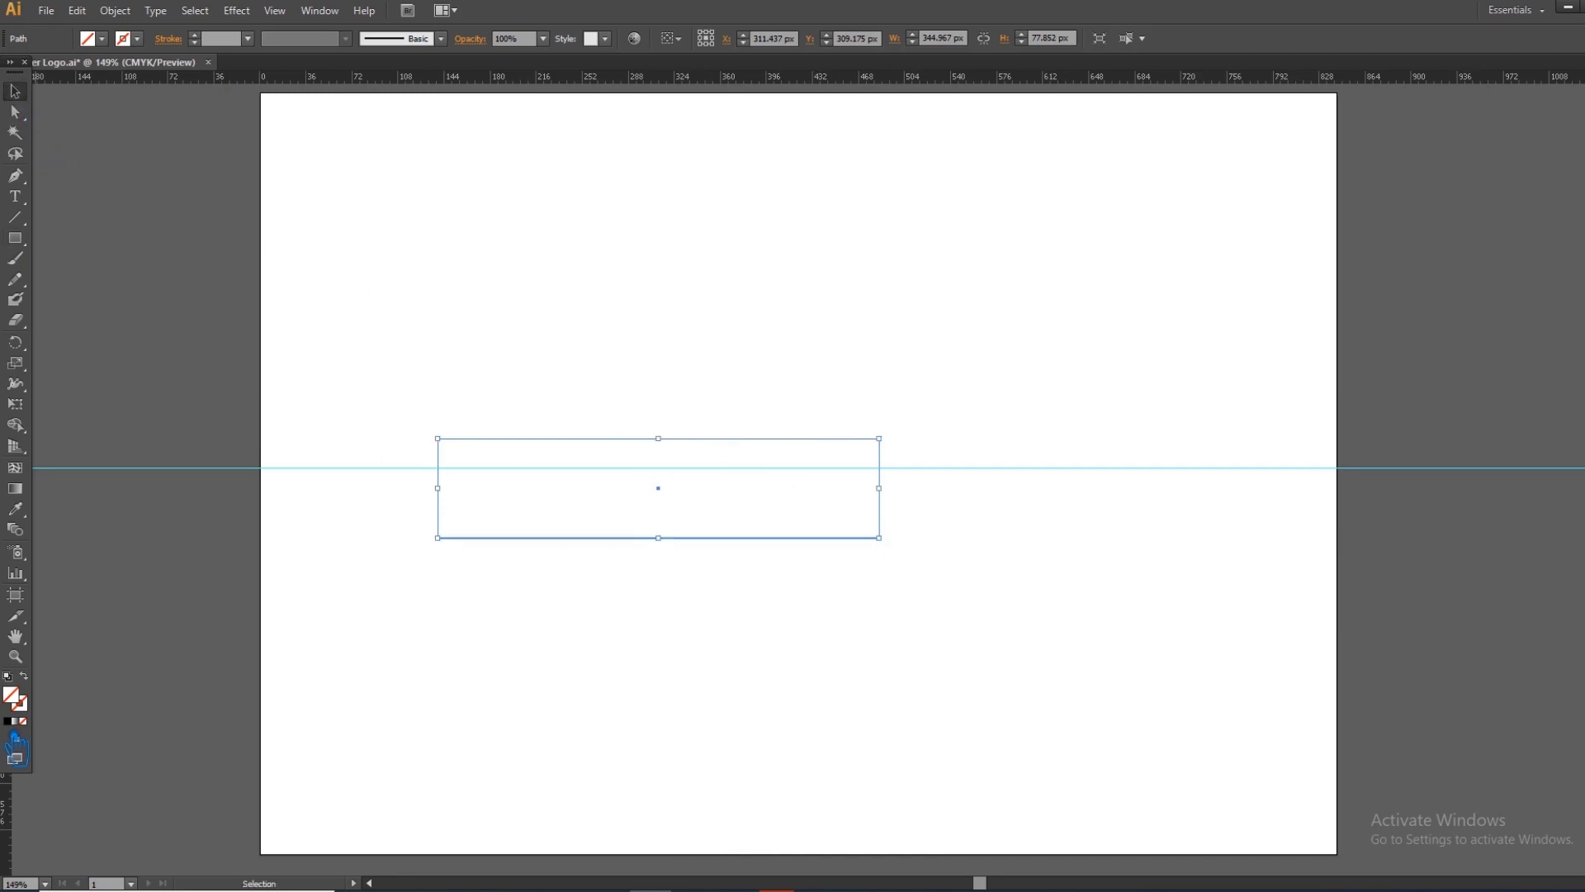
pyautogui.click(23, 724)
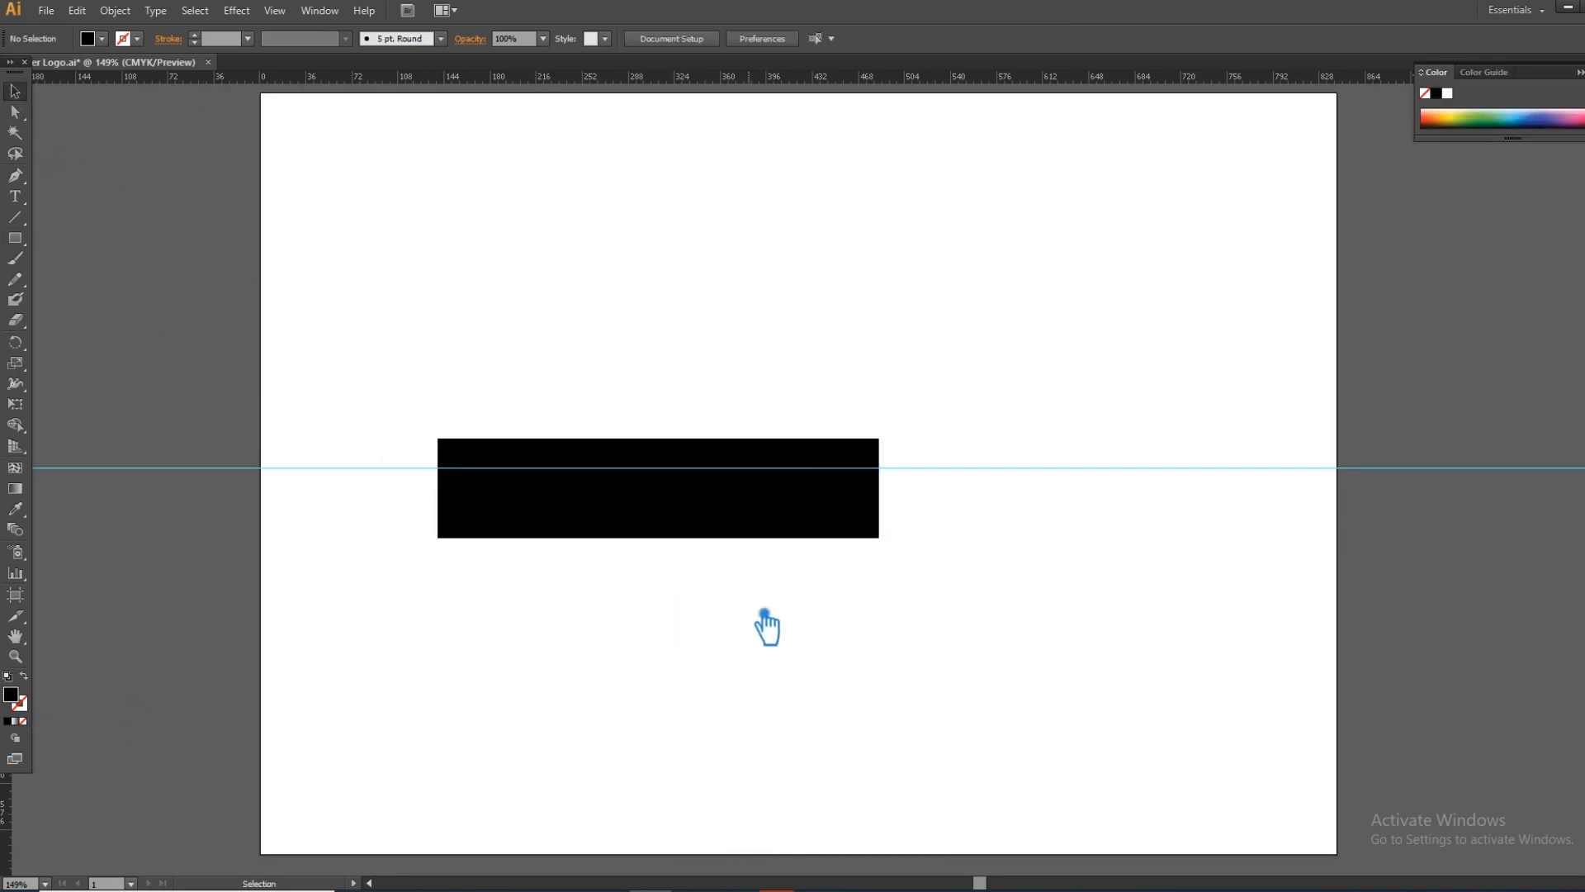
pyautogui.moveTo(721, 537); pyautogui.dragTo(723, 517)
pyautogui.click(738, 557)
# Place horizontal guides along the rectangle's top and bottom edges and delete the rectangle.
pyautogui.moveTo(619, 82); pyautogui.dragTo(687, 429)
pyautogui.moveTo(630, 79); pyautogui.dragTo(641, 533)
pyautogui.click(679, 505)
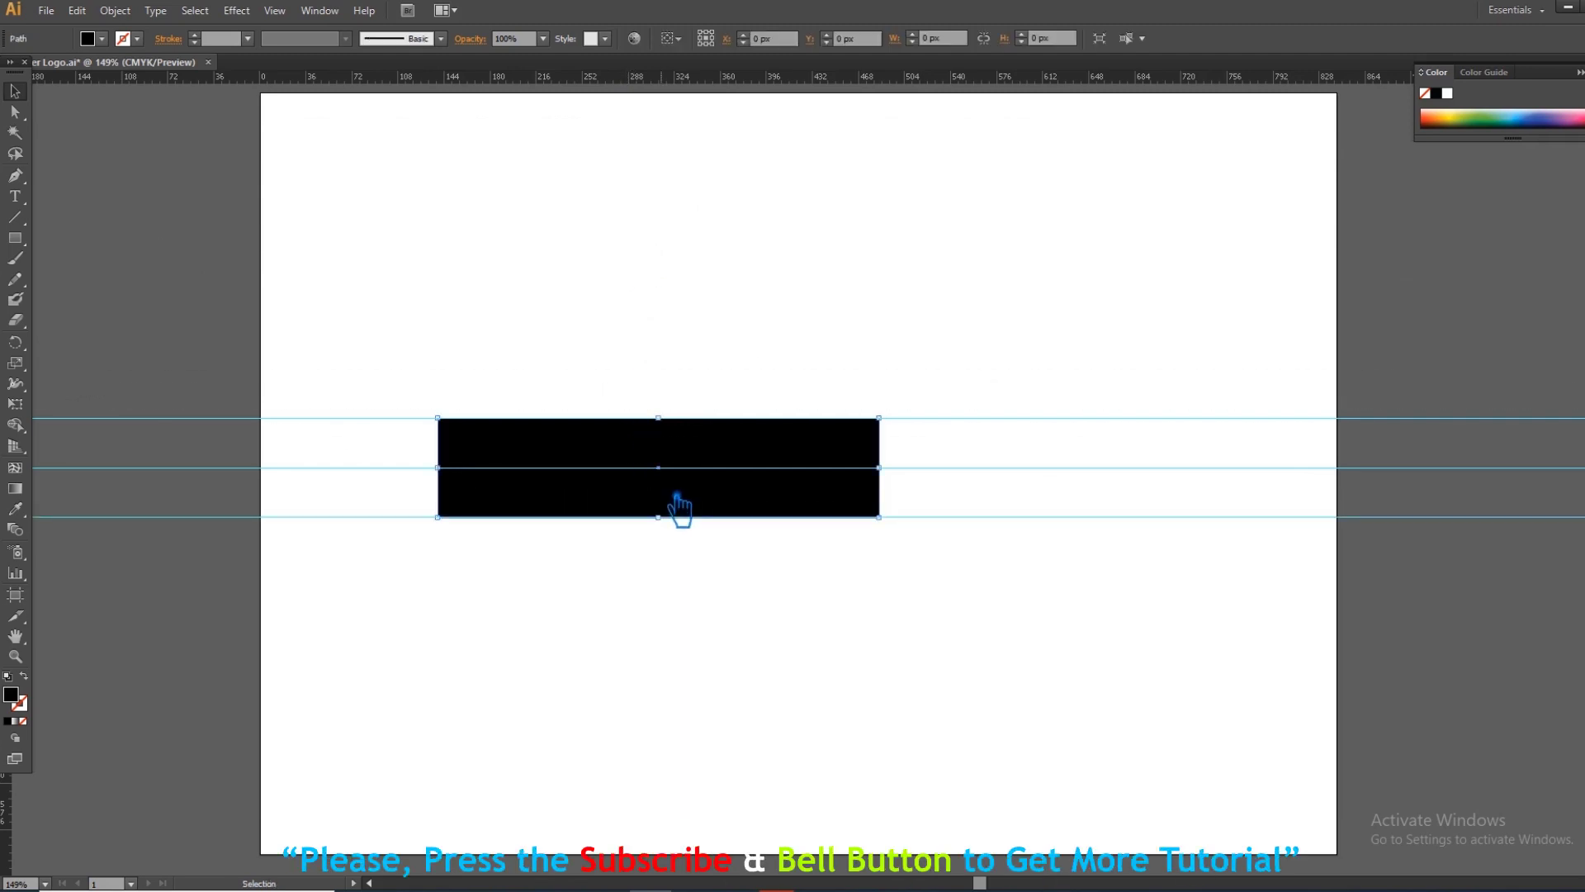
pyautogui.press('Delete')
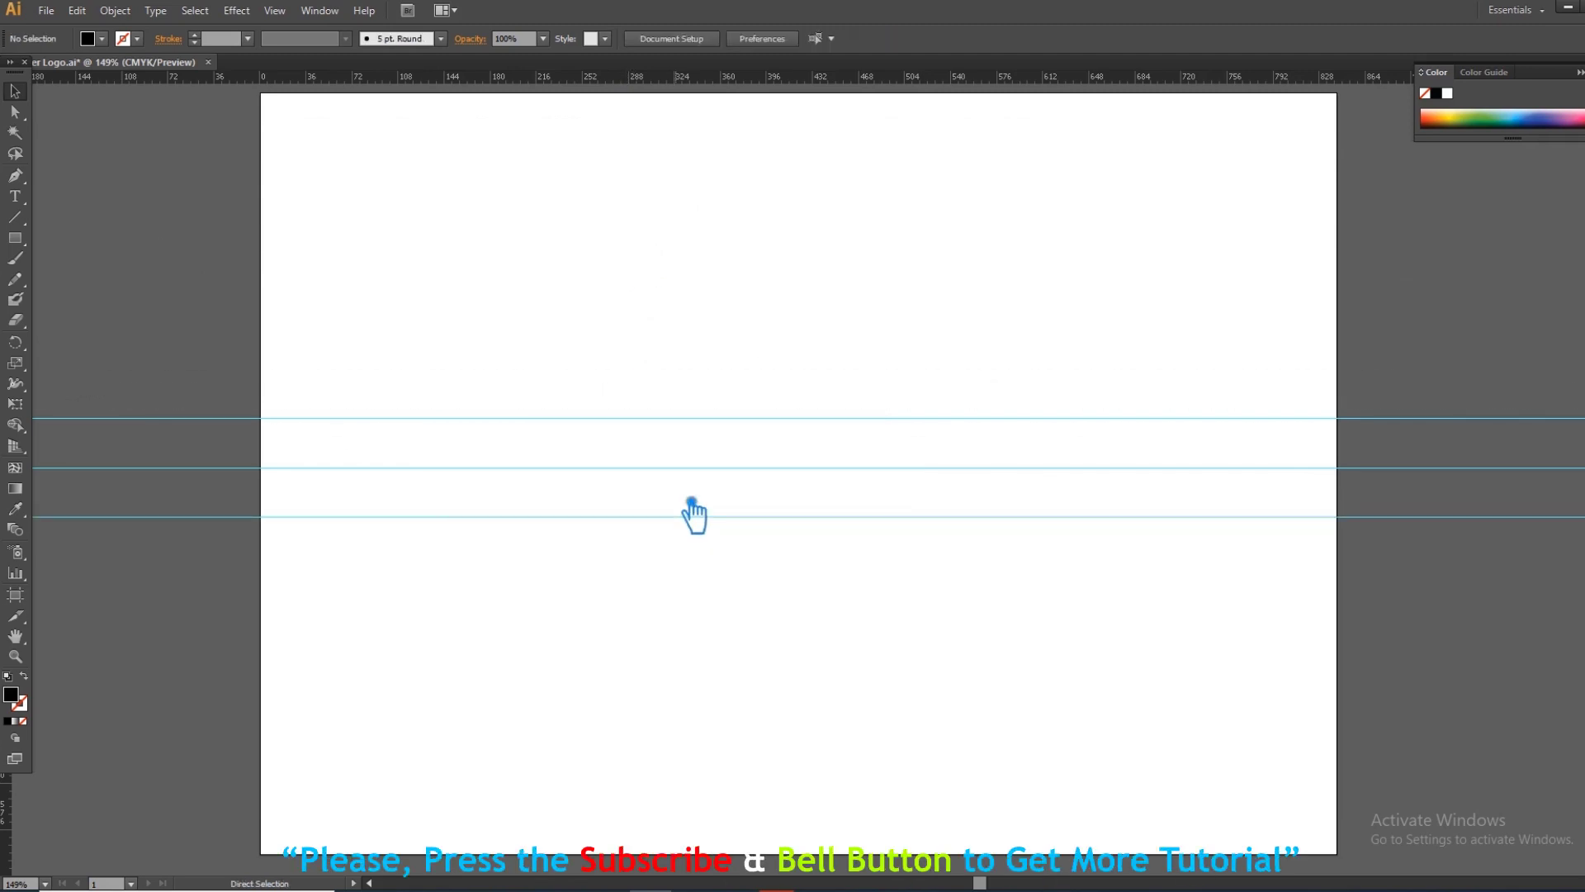
# Draw an S-curve about 373 px wide along the middle guide with the Pen tool, with a black stroke and no fill.
pyautogui.click(546, 467)
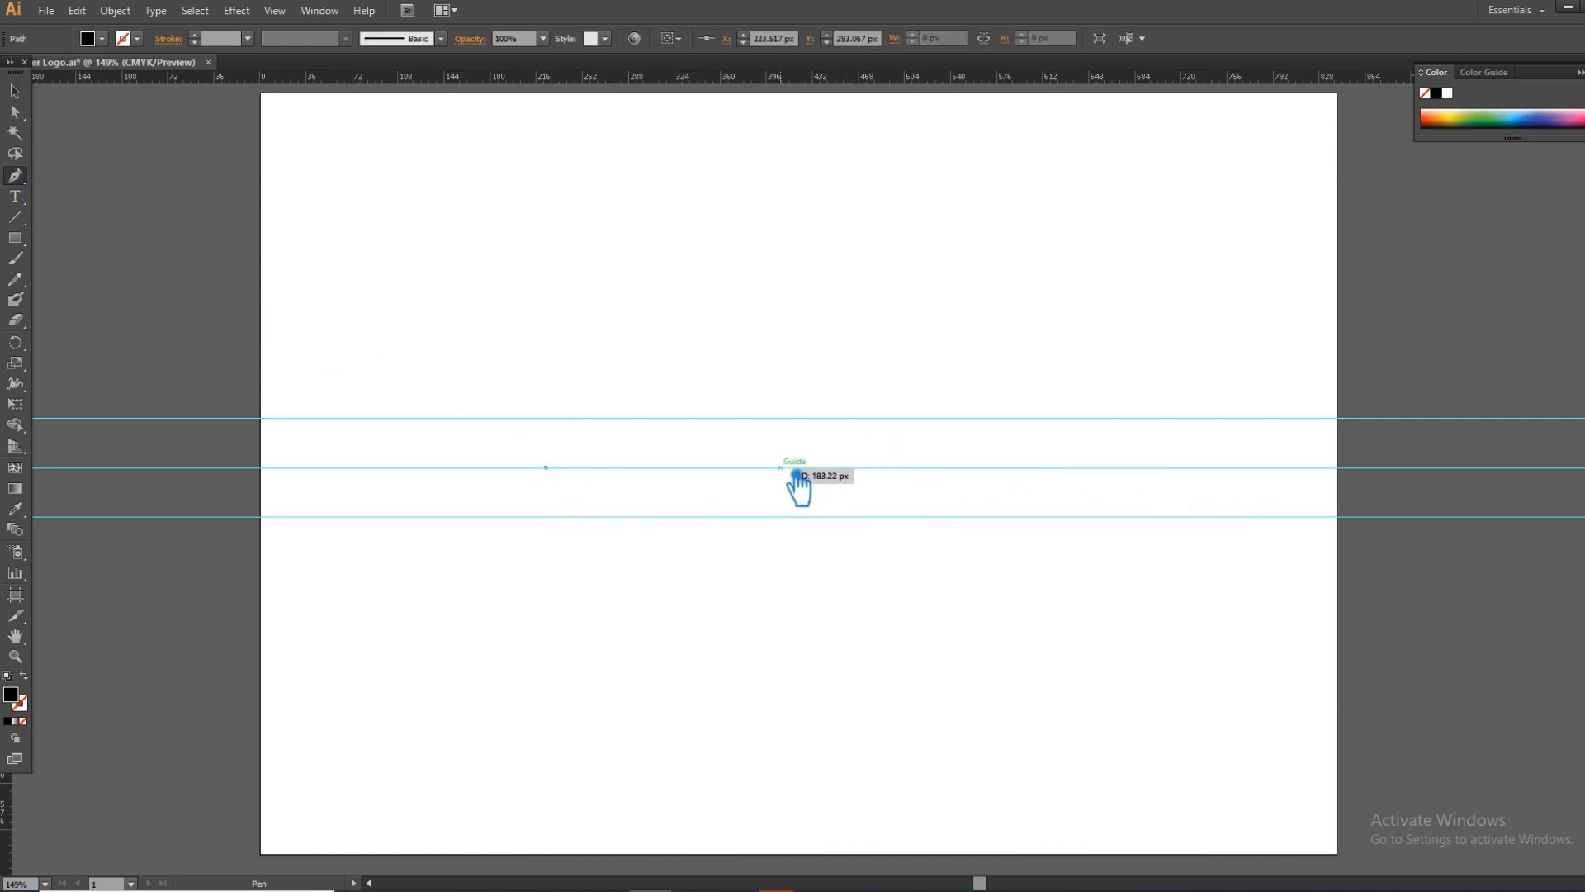
pyautogui.moveTo(780, 468); pyautogui.dragTo(934, 517)
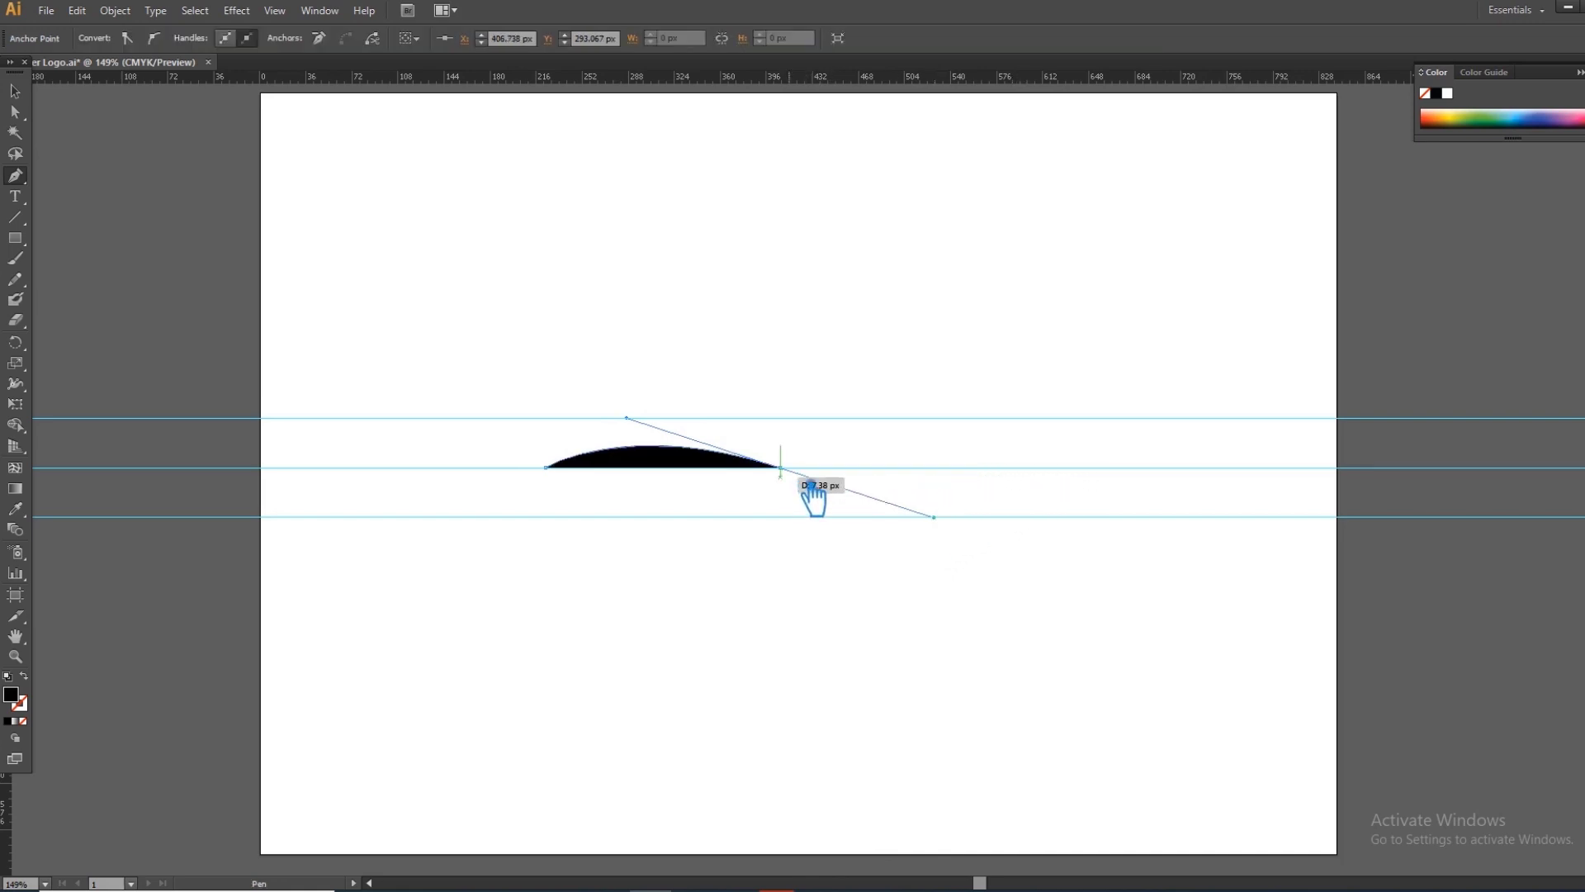
pyautogui.click(1024, 467)
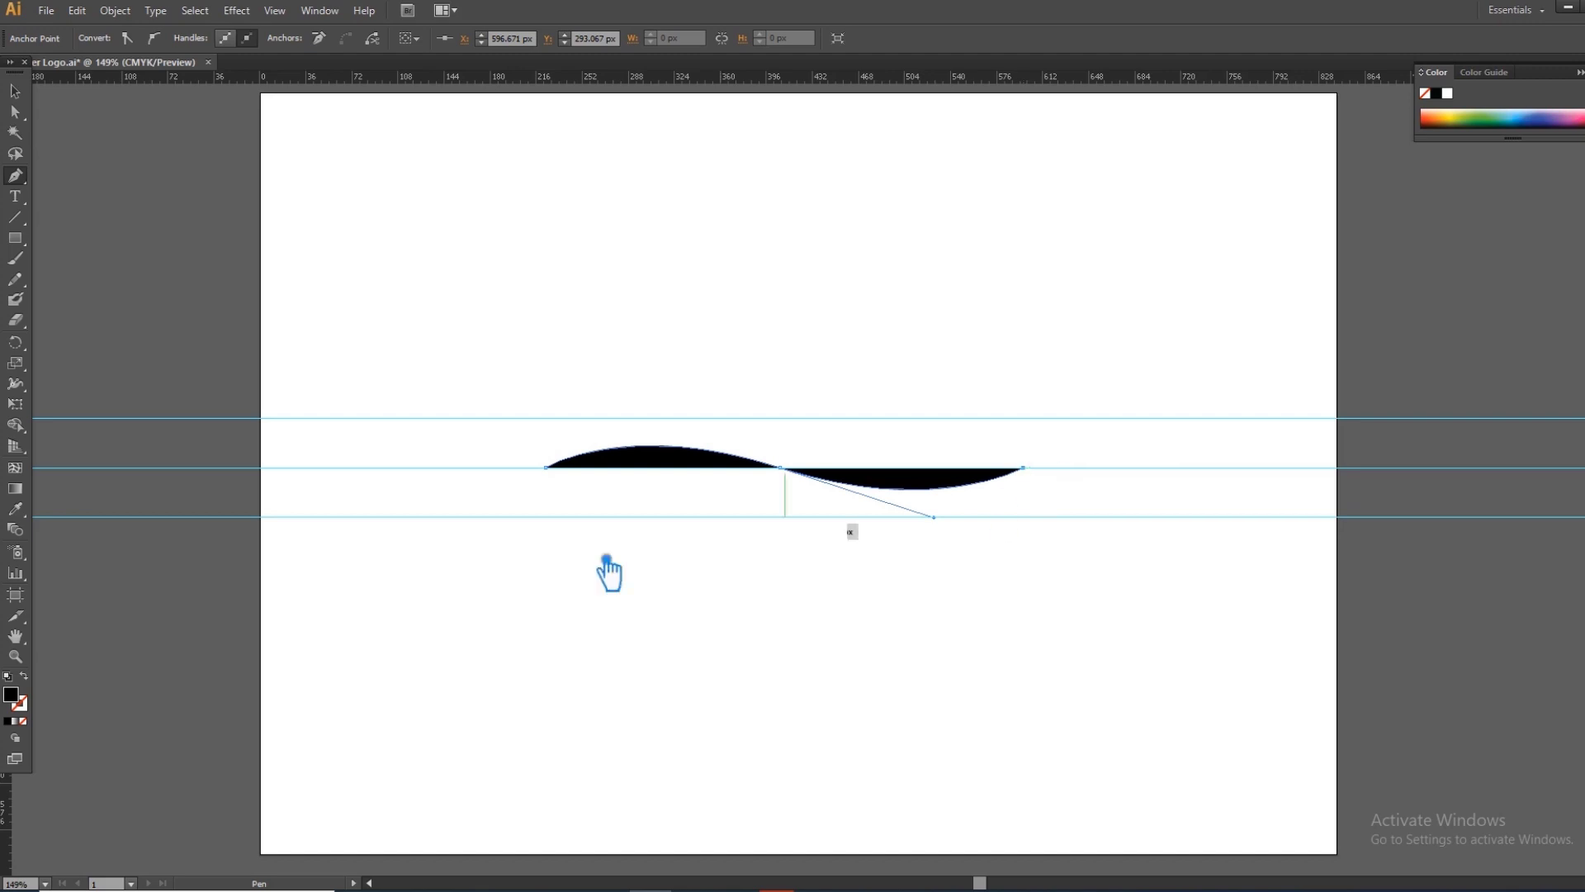
pyautogui.click(23, 675)
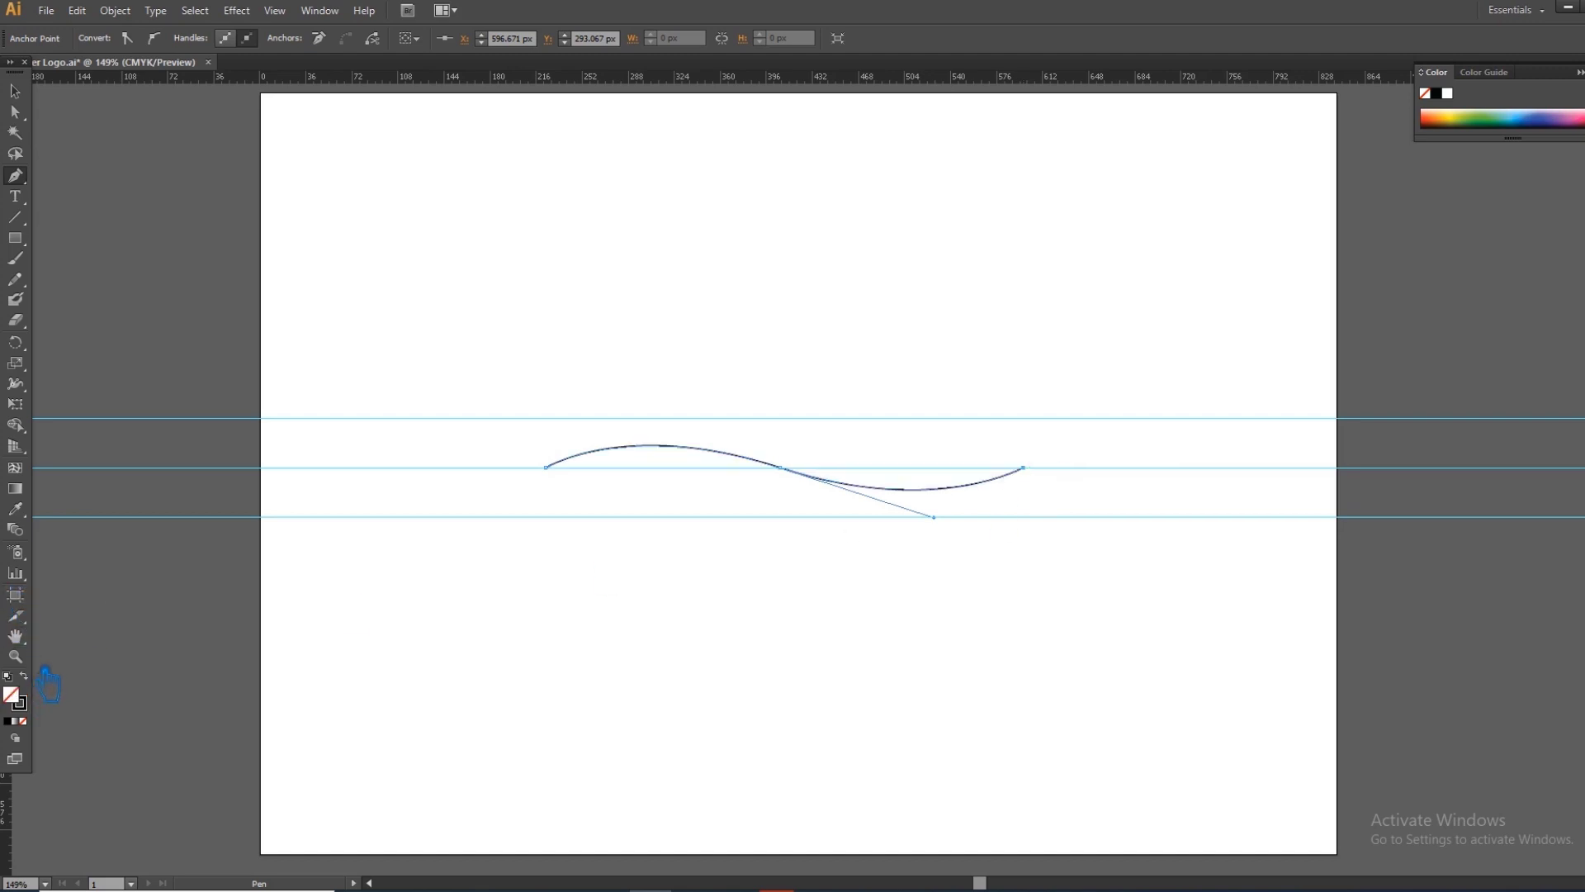
pyautogui.click(14, 91)
pyautogui.click(689, 416)
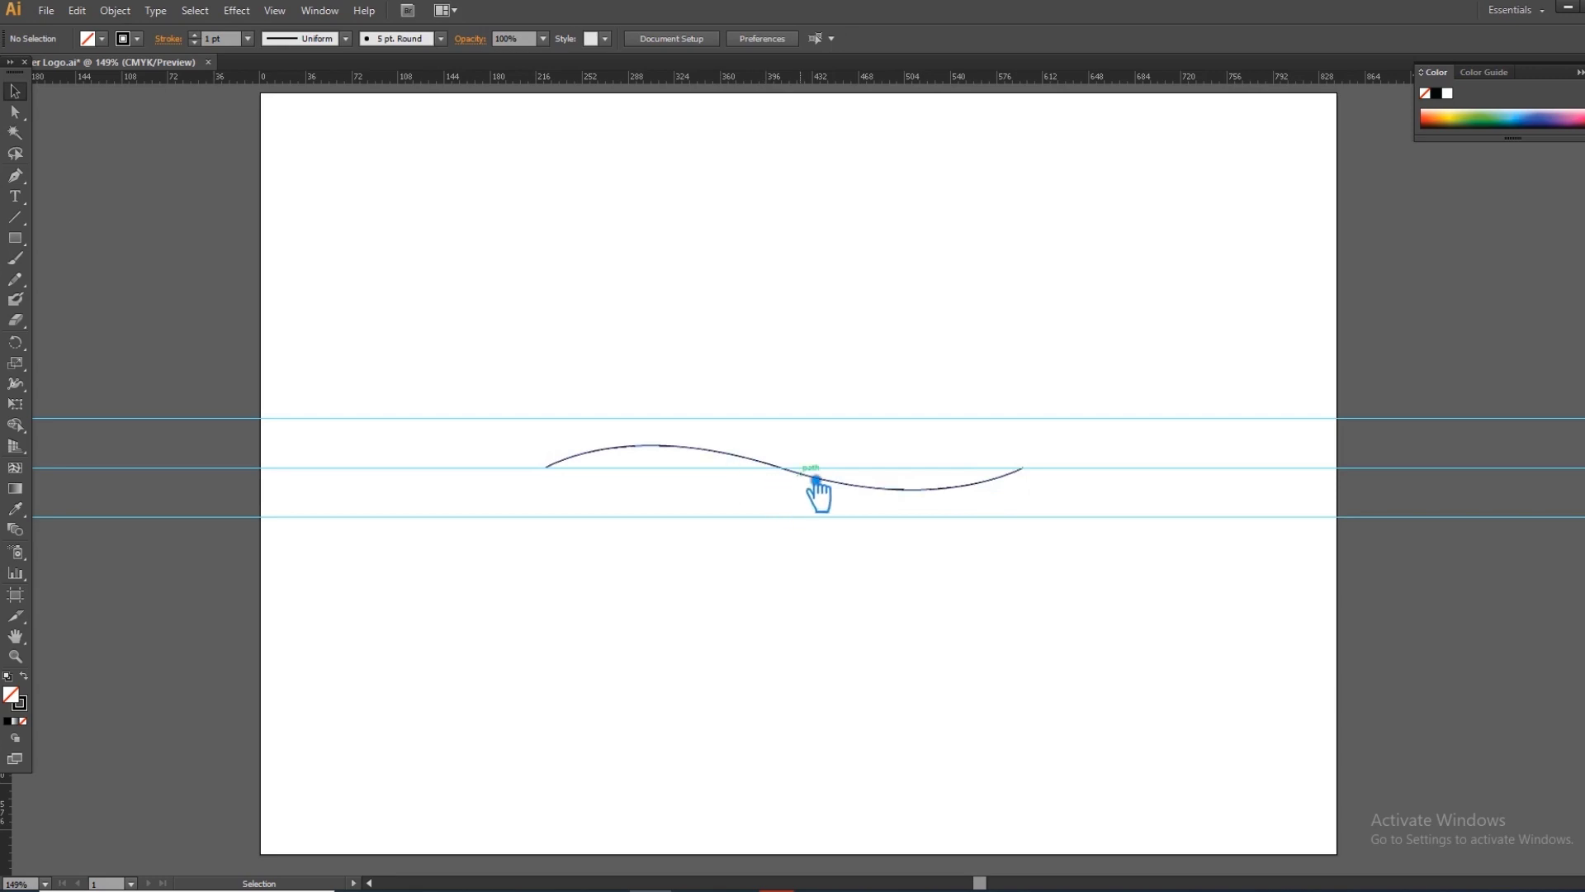
# Set the S-curve's stroke weight to 53 pt and apply the width profile that tapers to points at both ends.
pyautogui.click(808, 474)
pyautogui.press('Up')
pyautogui.press('Up')
pyautogui.press('Up')
pyautogui.press('Up')
pyautogui.press('Up')
pyautogui.press('Up')
pyautogui.press('Up')
pyautogui.press('Up')
pyautogui.press('Up')
pyautogui.press('Up')
pyautogui.press('Up')
pyautogui.press('Up')
pyautogui.press('Up')
pyautogui.press('Up')
pyautogui.press('Up')
pyautogui.press('Up')
pyautogui.press('Up')
pyautogui.press('Up')
pyautogui.press('Up')
pyautogui.press('Up')
pyautogui.press('Up')
pyautogui.press('Up')
pyautogui.press('Up')
pyautogui.press('Up')
pyautogui.press('Up')
pyautogui.press('Up')
pyautogui.press('Up')
pyautogui.press('Up')
pyautogui.press('Up')
pyautogui.press('Up')
pyautogui.press('Up')
pyautogui.press('Up')
pyautogui.press('Up')
pyautogui.press('Up')
pyautogui.press('Up')
pyautogui.press('Up')
pyautogui.press('Up')
pyautogui.click(345, 38)
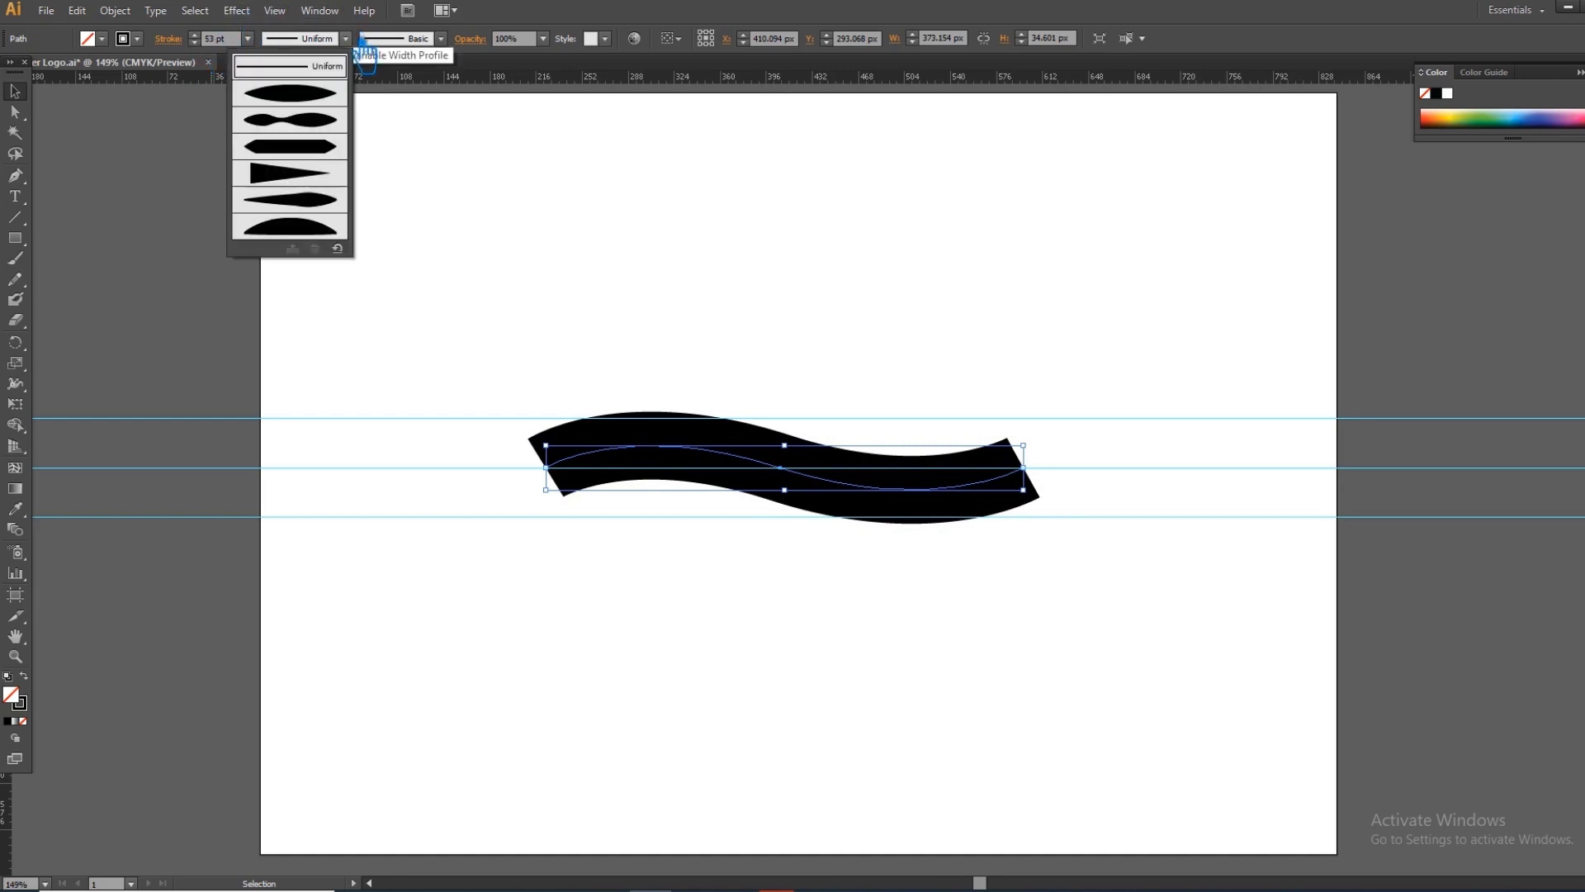
pyautogui.click(300, 104)
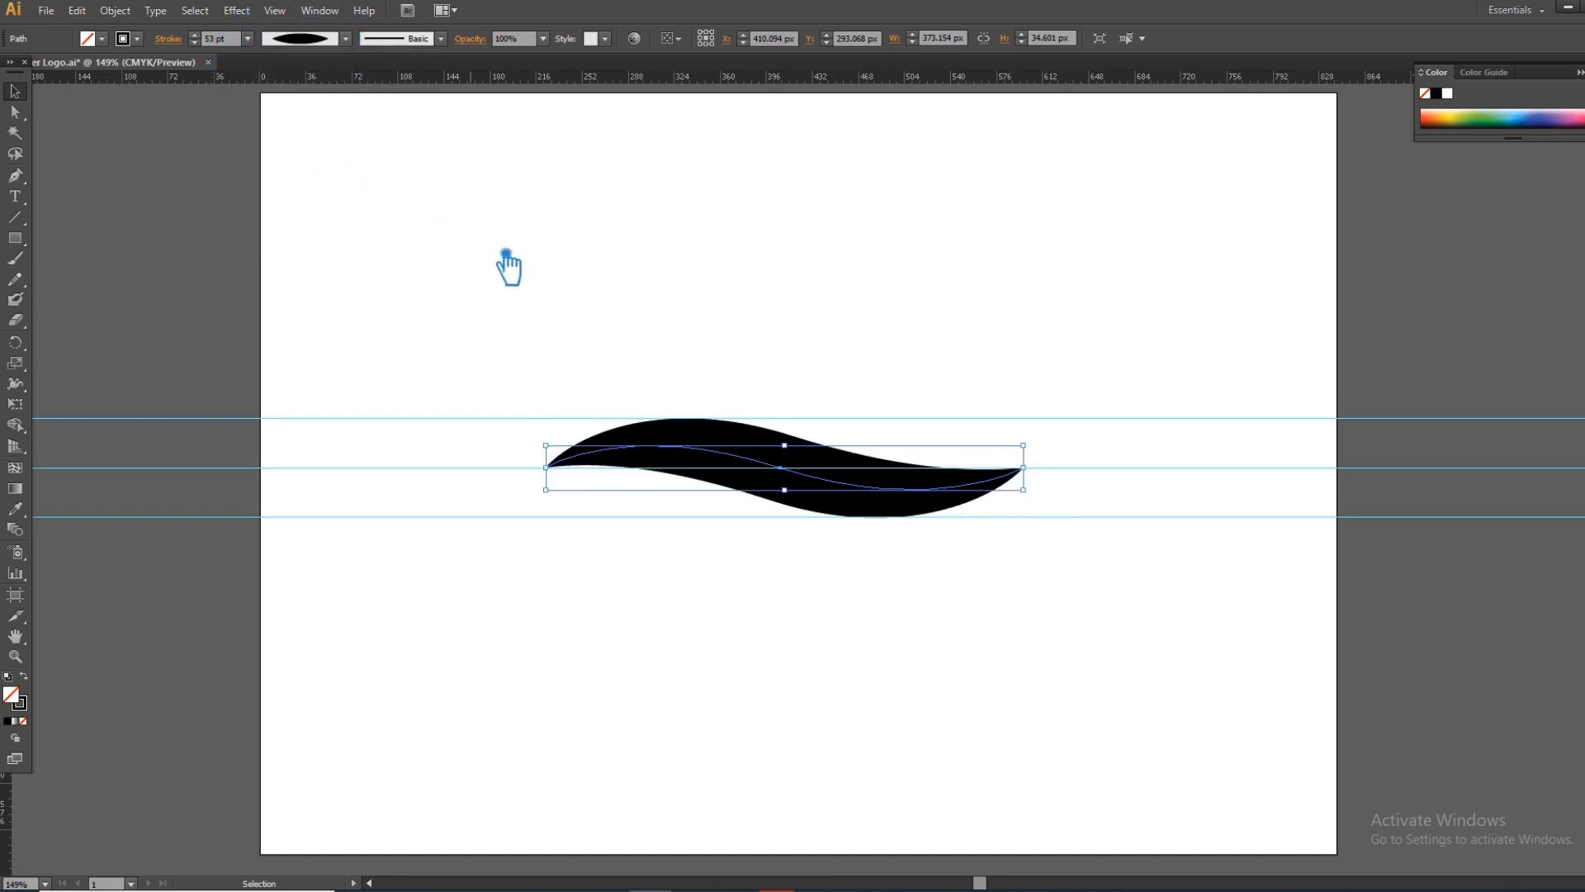
# Nudge the wave's left end anchor inward along the middle guide to about X 243.5 px.
pyautogui.press('a')
pyautogui.click(547, 467)
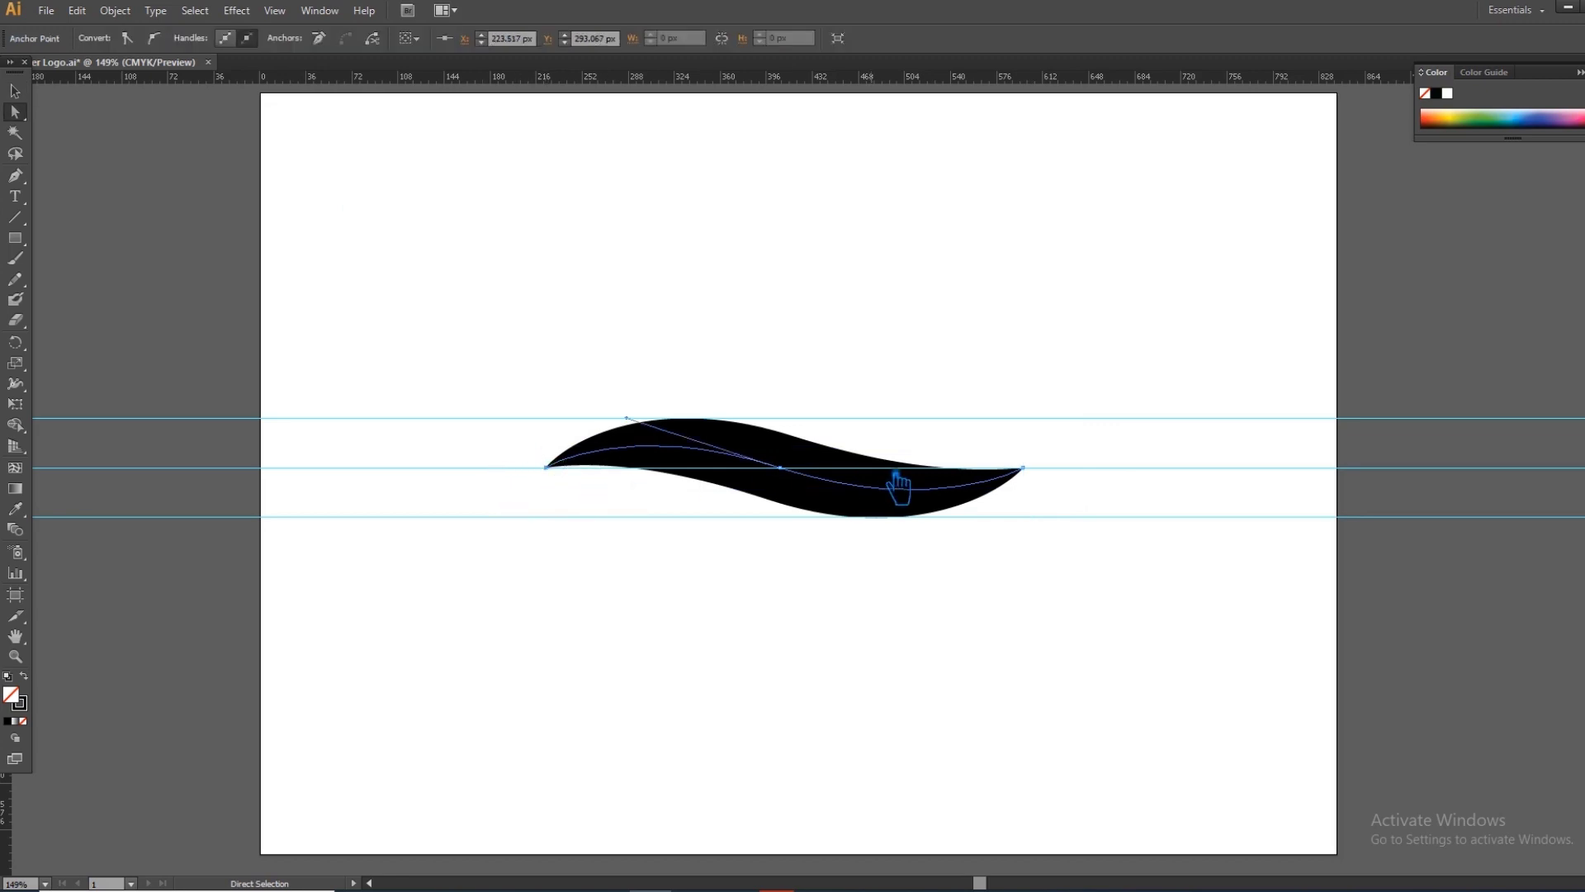
pyautogui.press('Right')
pyautogui.press('Right')
pyautogui.press('Right')
pyautogui.press('Right')
pyautogui.press('Right')
pyautogui.press('Right')
pyautogui.press('Right')
pyautogui.press('Right')
pyautogui.press('Right')
pyautogui.press('Right')
pyautogui.press('Right')
pyautogui.press('Right')
pyautogui.press('Right')
pyautogui.press('Right')
pyautogui.press('Right')
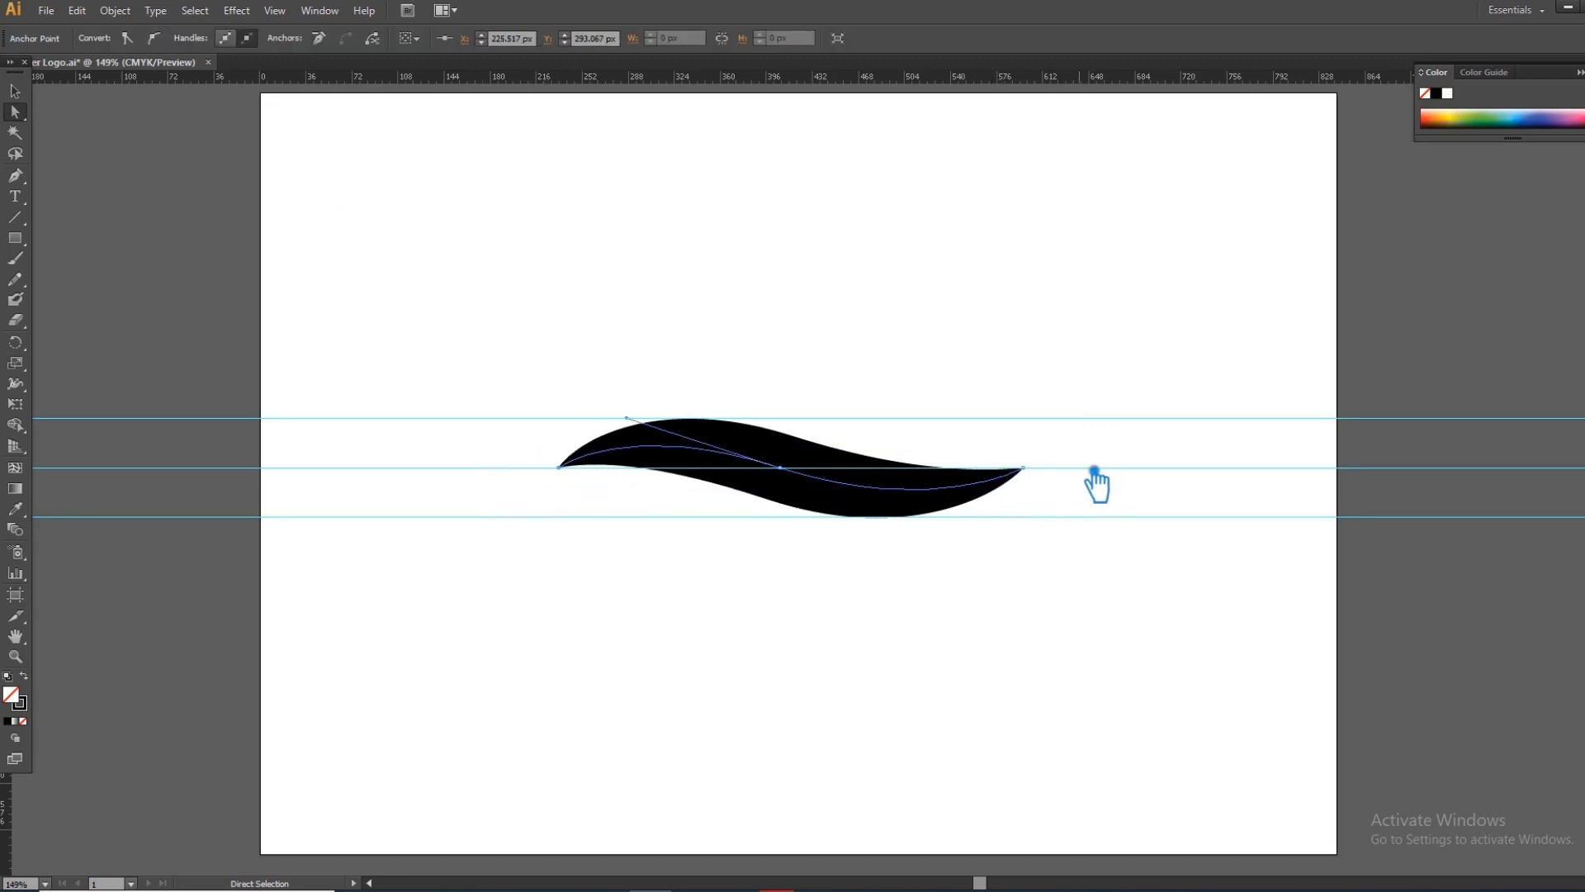
# Nudge the wave's right end anchor along the middle guide to about X 634.7 px.
pyautogui.click(1042, 483)
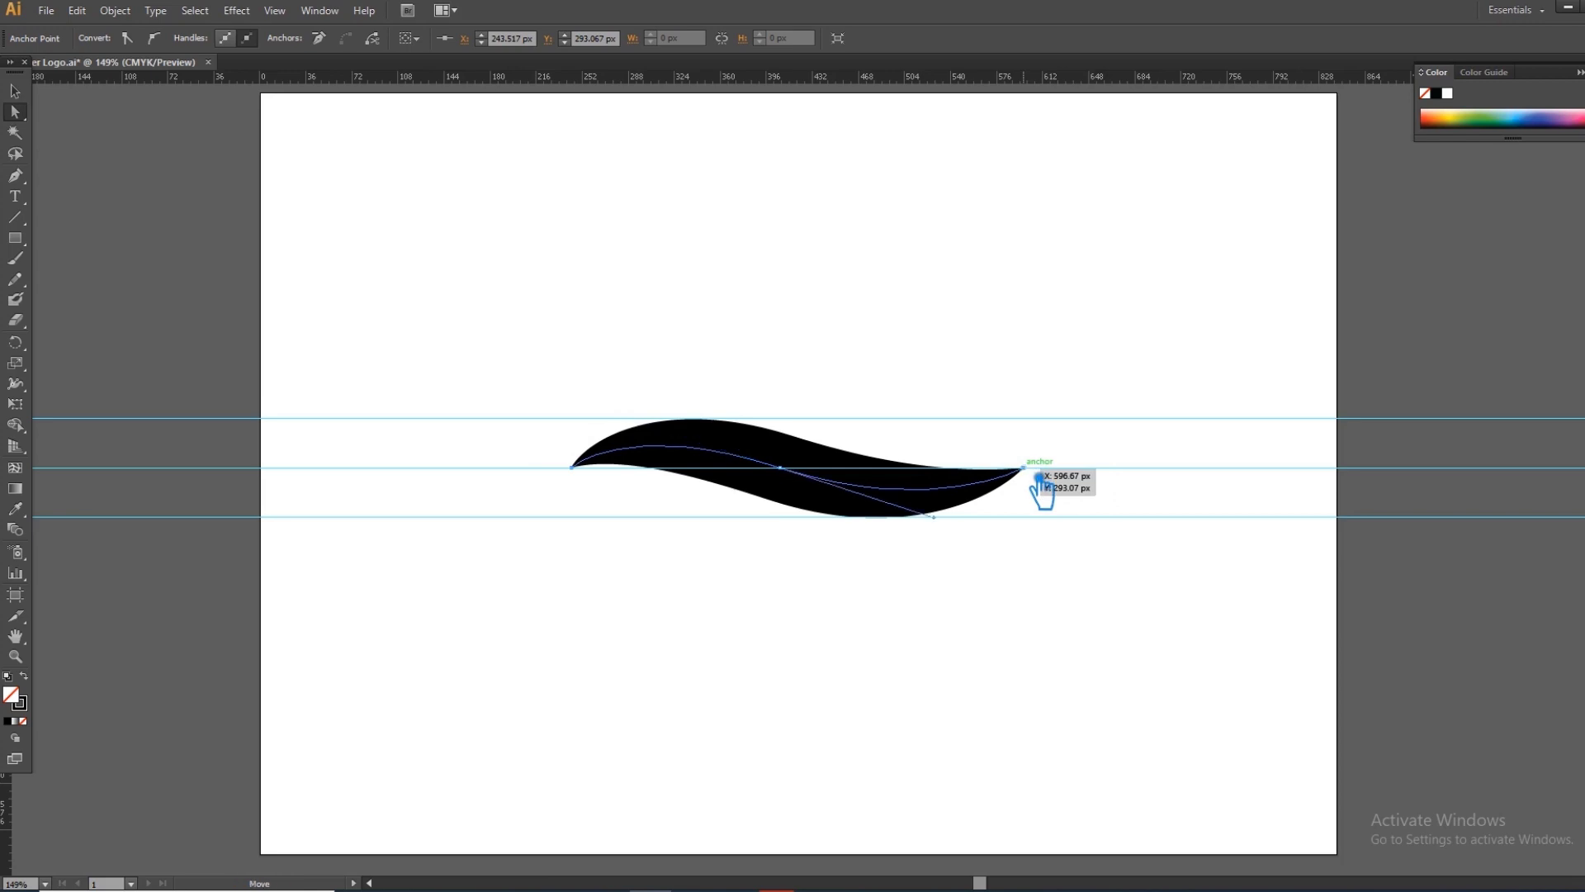
pyautogui.press('Left')
pyautogui.press('Left')
pyautogui.press('Left')
pyautogui.press('Left')
pyautogui.press('Left')
pyautogui.press('Left')
pyautogui.press('Left')
pyautogui.press('Left')
pyautogui.press('Left')
pyautogui.press('Left')
pyautogui.press('Left')
pyautogui.press('Left')
pyautogui.press('Left')
pyautogui.press('Left')
pyautogui.press('Left')
pyautogui.press('Left')
pyautogui.press('Left')
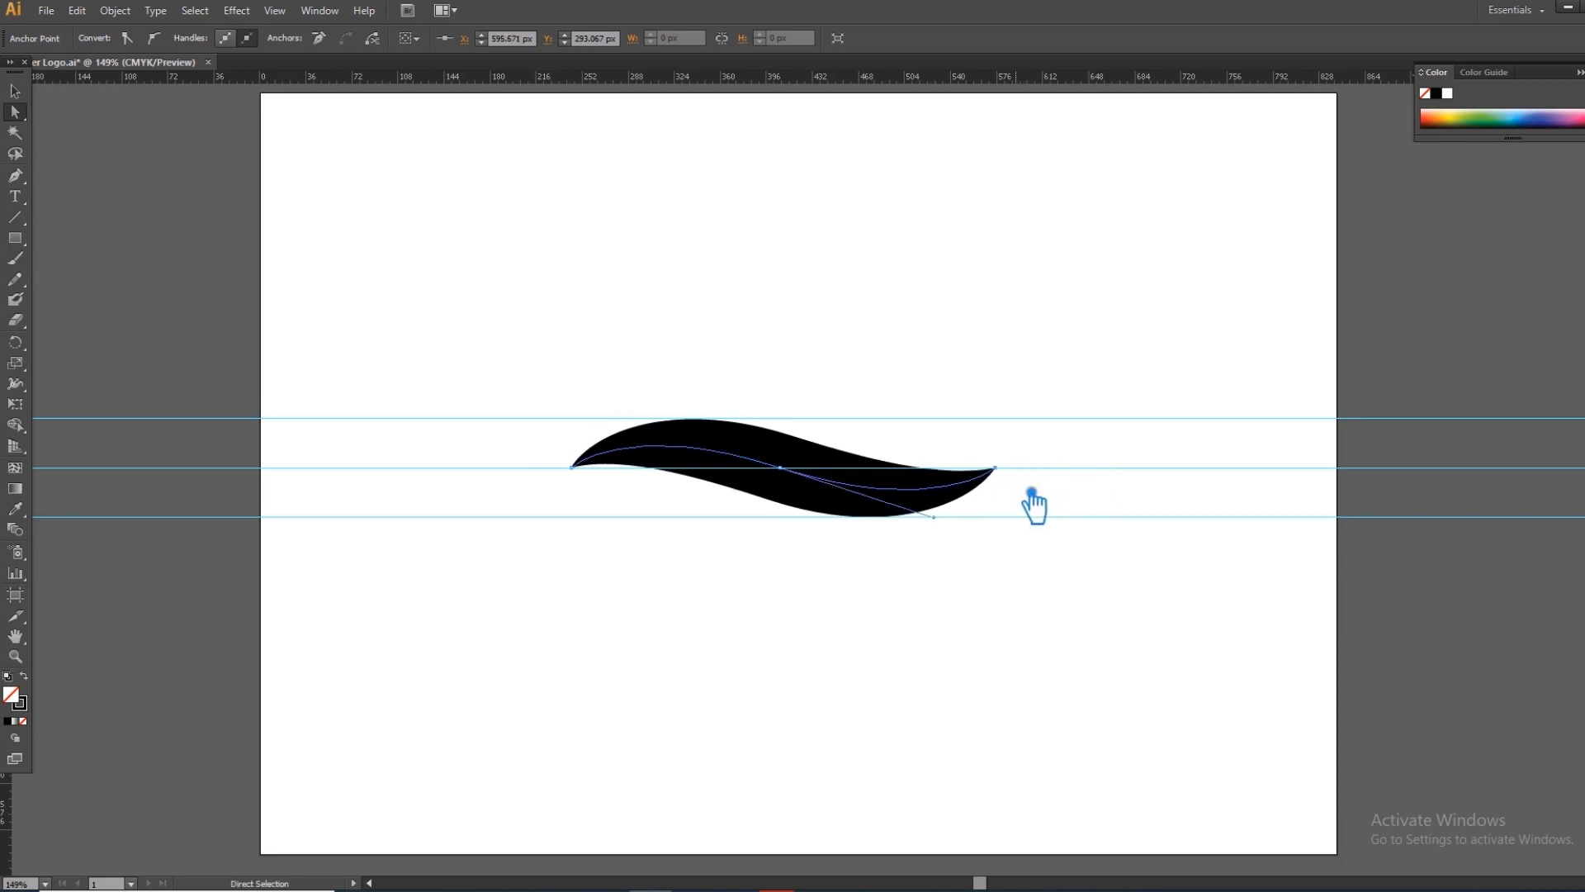
pyautogui.press('Right')
pyautogui.press('Right')
pyautogui.press('Right')
pyautogui.press('Right')
pyautogui.press('Right')
pyautogui.press('Right')
pyautogui.press('Right')
pyautogui.press('Right')
pyautogui.press('Right')
pyautogui.press('Right')
pyautogui.press('Right')
pyautogui.press('Right')
pyautogui.press('Right')
pyautogui.press('Right')
pyautogui.press('Right')
pyautogui.press('Right')
pyautogui.press('Right')
pyautogui.press('Right')
pyautogui.press('Right')
pyautogui.press('Right')
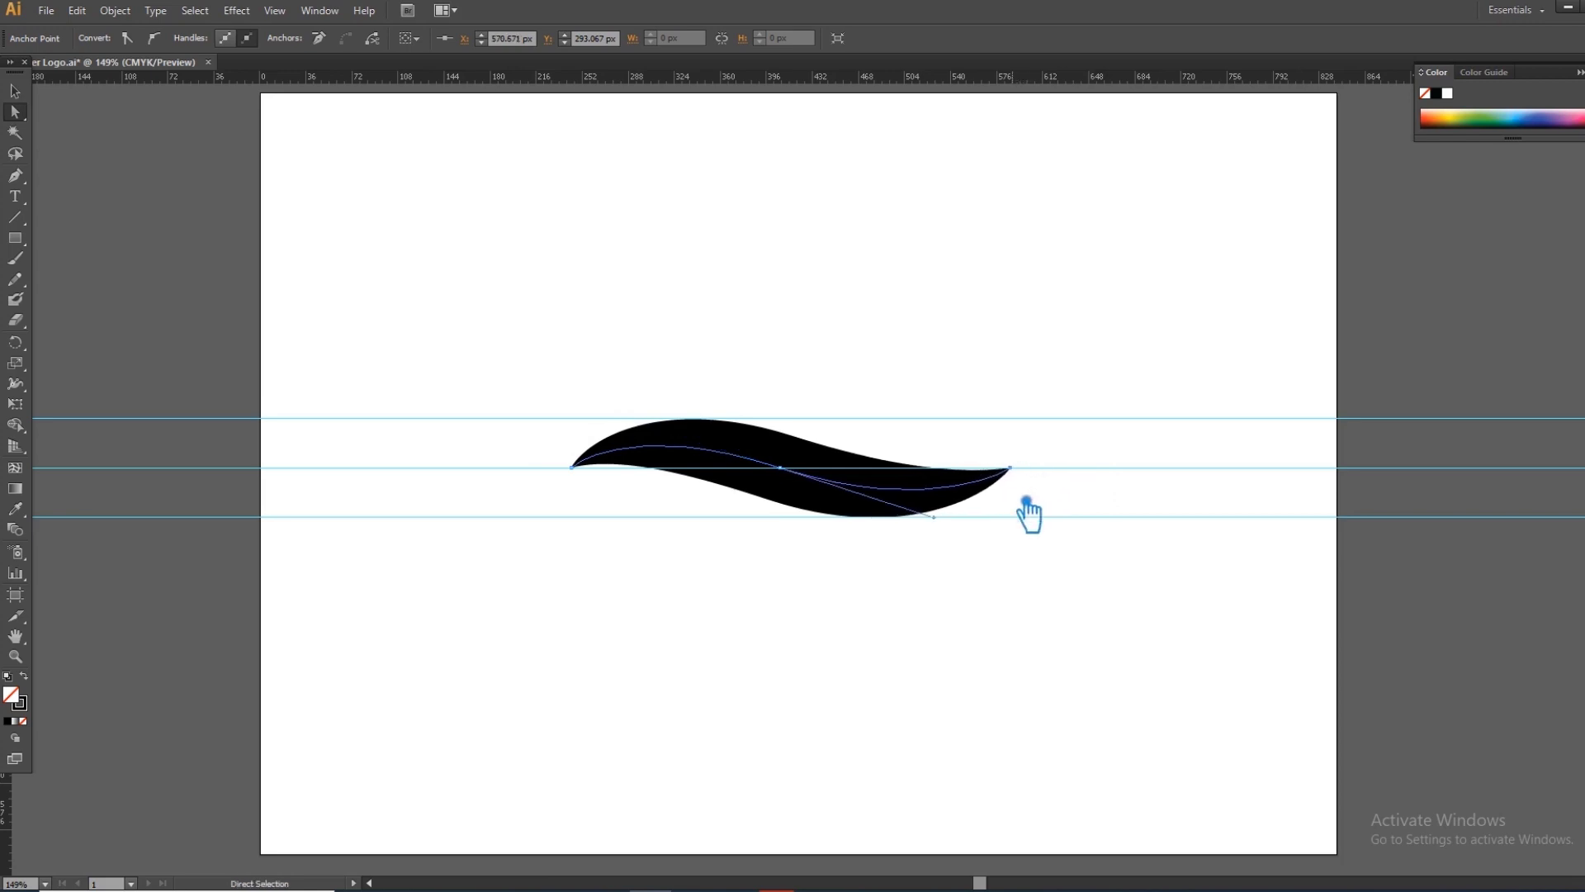
# Nudge the wave's left end anchor outward along the middle guide to about X 203.5 px.
pyautogui.click(587, 477)
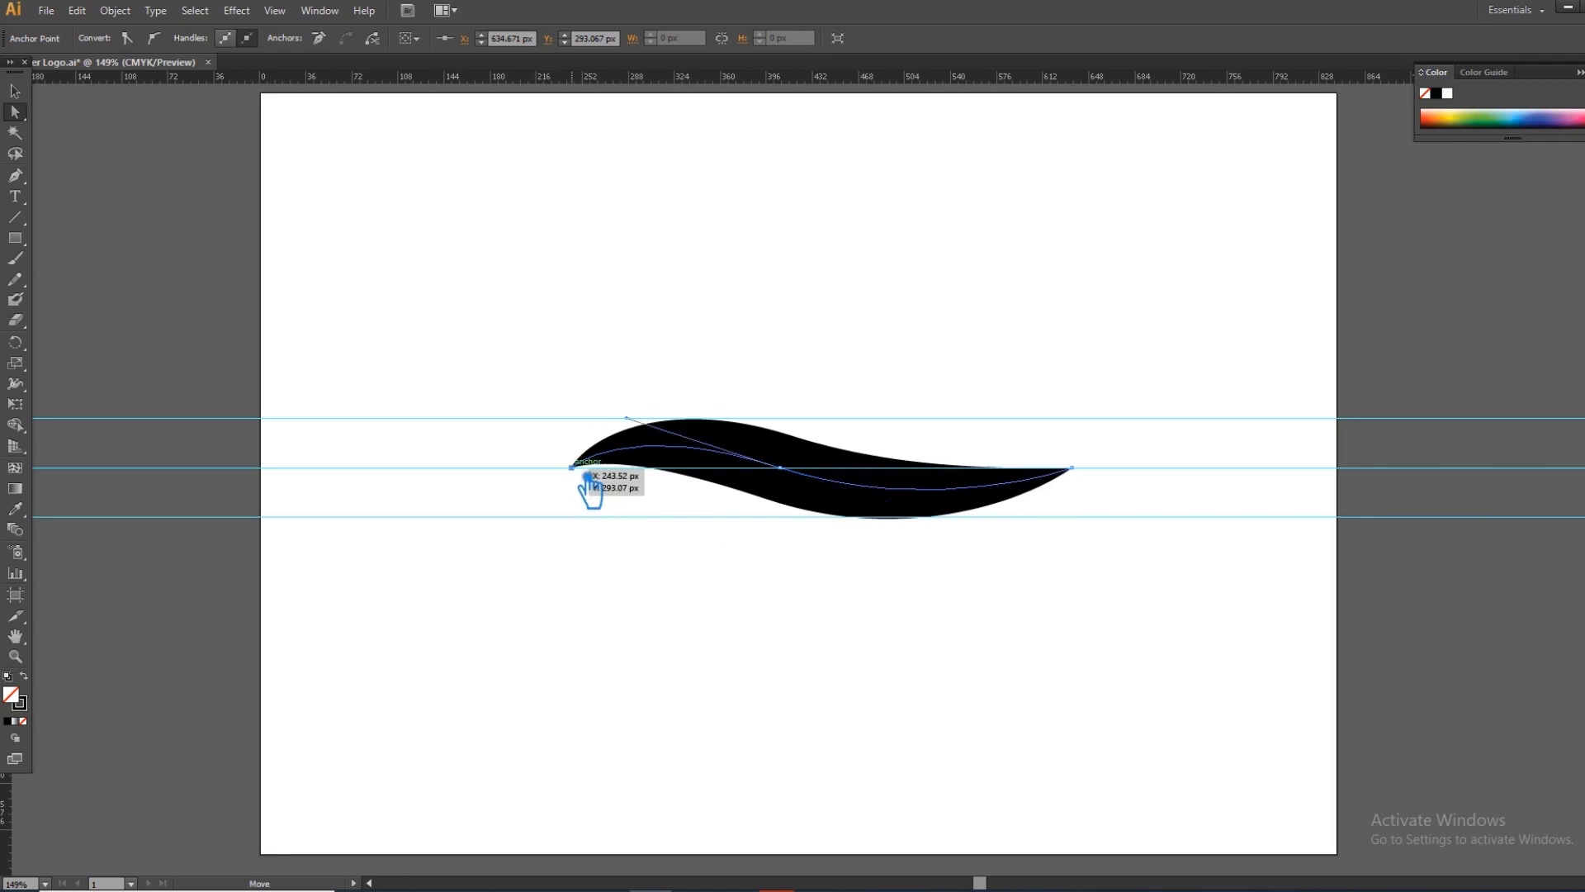
pyautogui.press('Left')
pyautogui.press('Left')
pyautogui.press('Left')
pyautogui.press('Left')
pyautogui.press('Left')
pyautogui.press('Left')
pyautogui.press('Left')
pyautogui.press('Left')
pyautogui.press('Left')
pyautogui.press('Left')
pyautogui.press('Left')
pyautogui.press('Left')
pyautogui.press('Left')
pyautogui.press('Left')
pyautogui.press('Left')
pyautogui.press('Left')
pyautogui.press('Left')
pyautogui.press('Left')
pyautogui.press('Left')
pyautogui.press('Left')
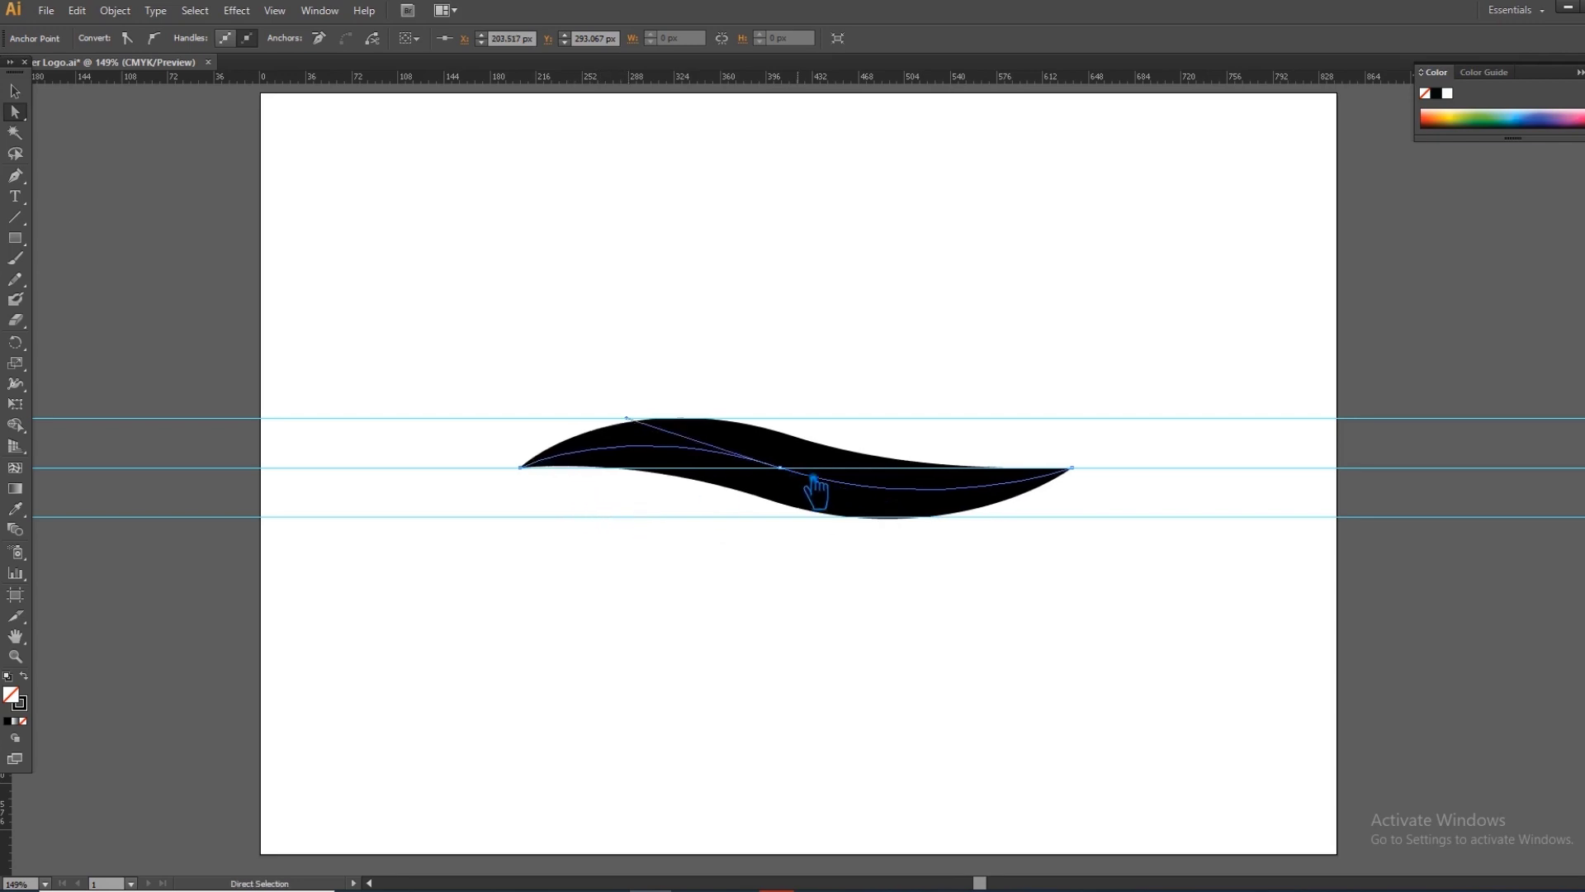
# Steepen the direction handles of the wave's centre anchor to deepen both curves, and deselect the path.
pyautogui.click(780, 467)
pyautogui.moveTo(950, 527); pyautogui.dragTo(956, 558)
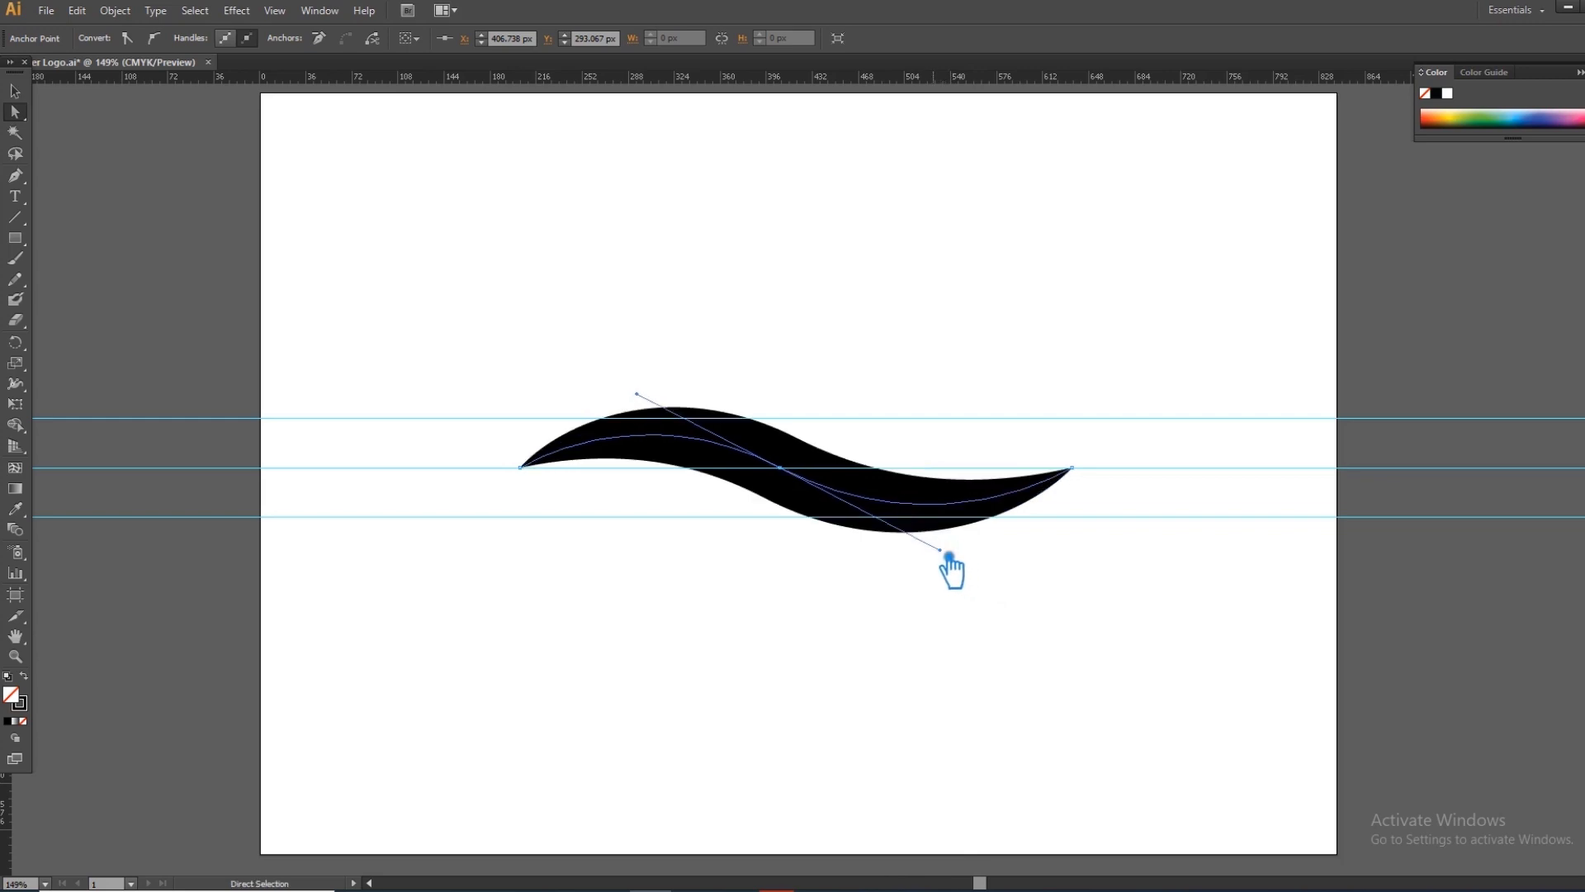
pyautogui.click(15, 91)
pyautogui.click(333, 203)
# Try stroke weights of 80 pt and 60 pt on the wave, and set the weight to 70 pt.
pyautogui.click(768, 479)
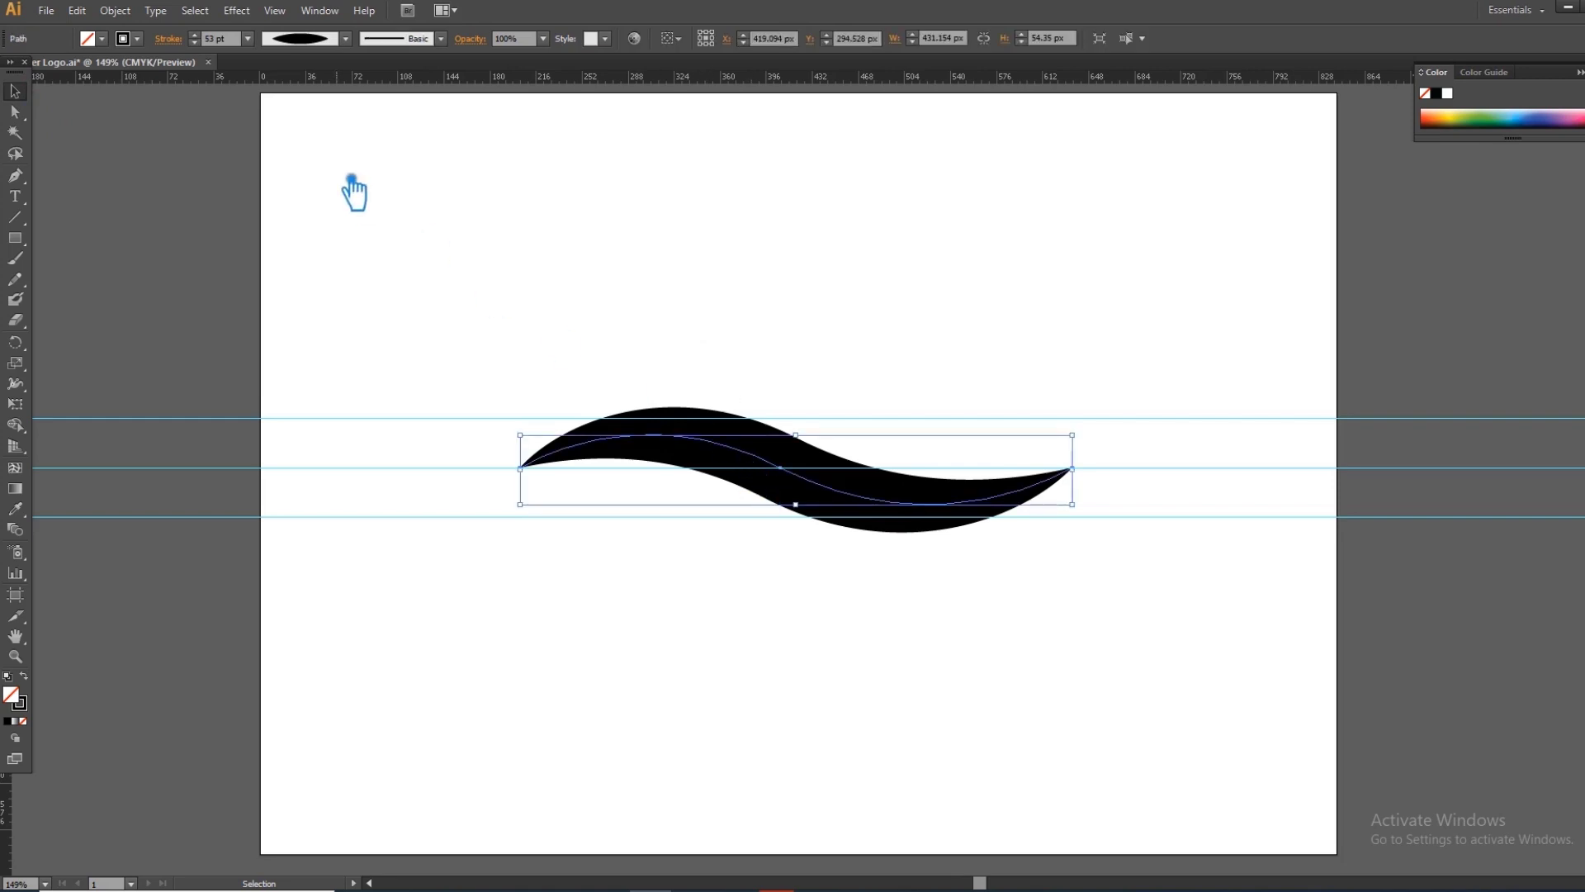
pyautogui.click(247, 39)
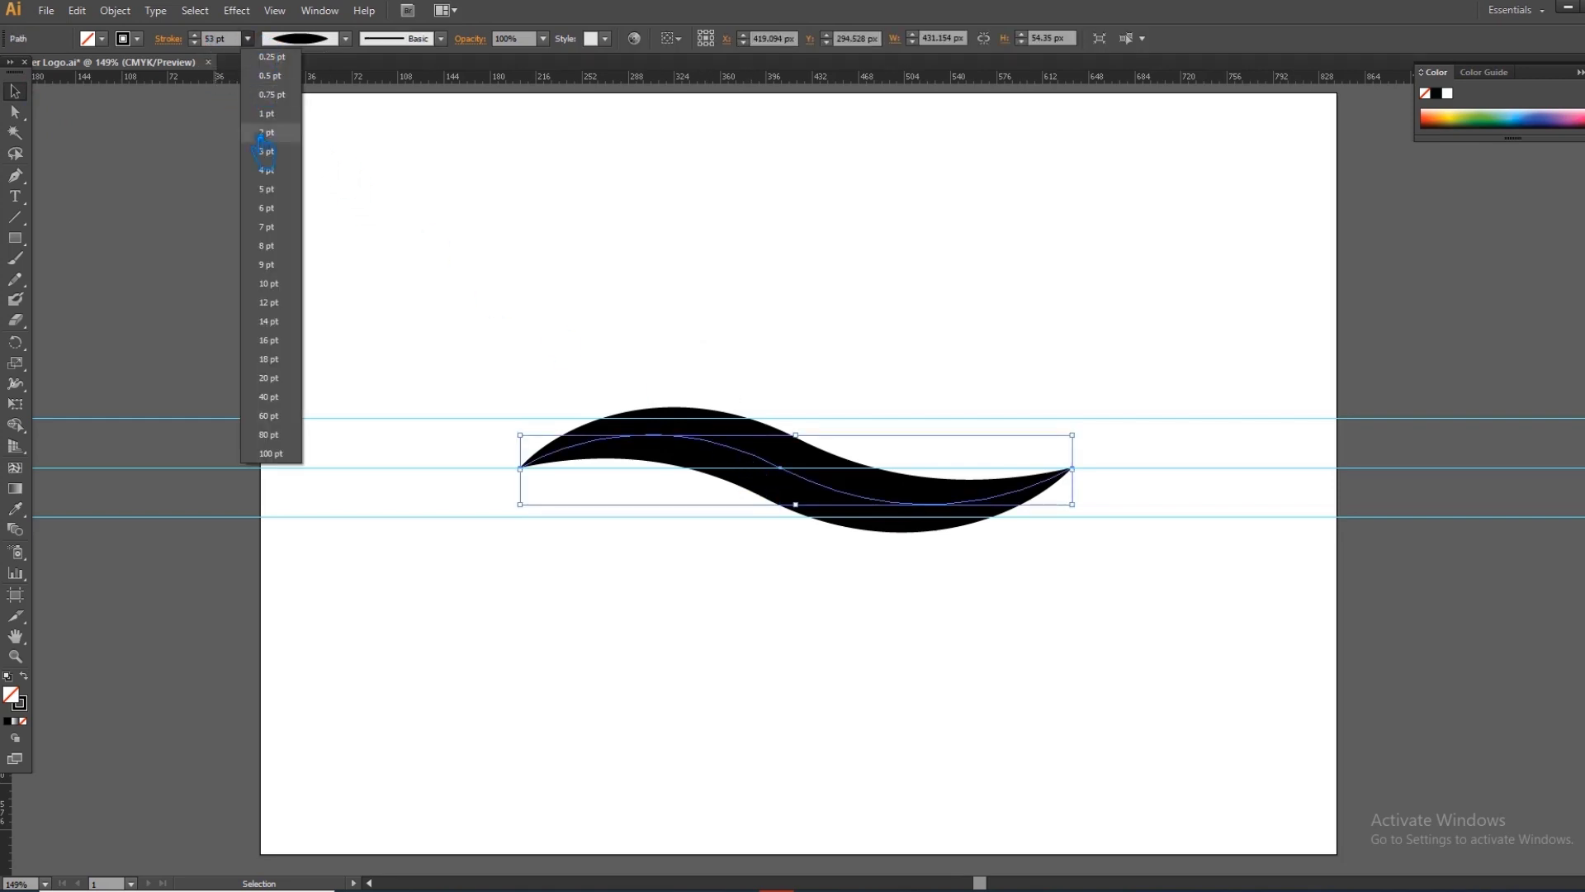
pyautogui.click(270, 434)
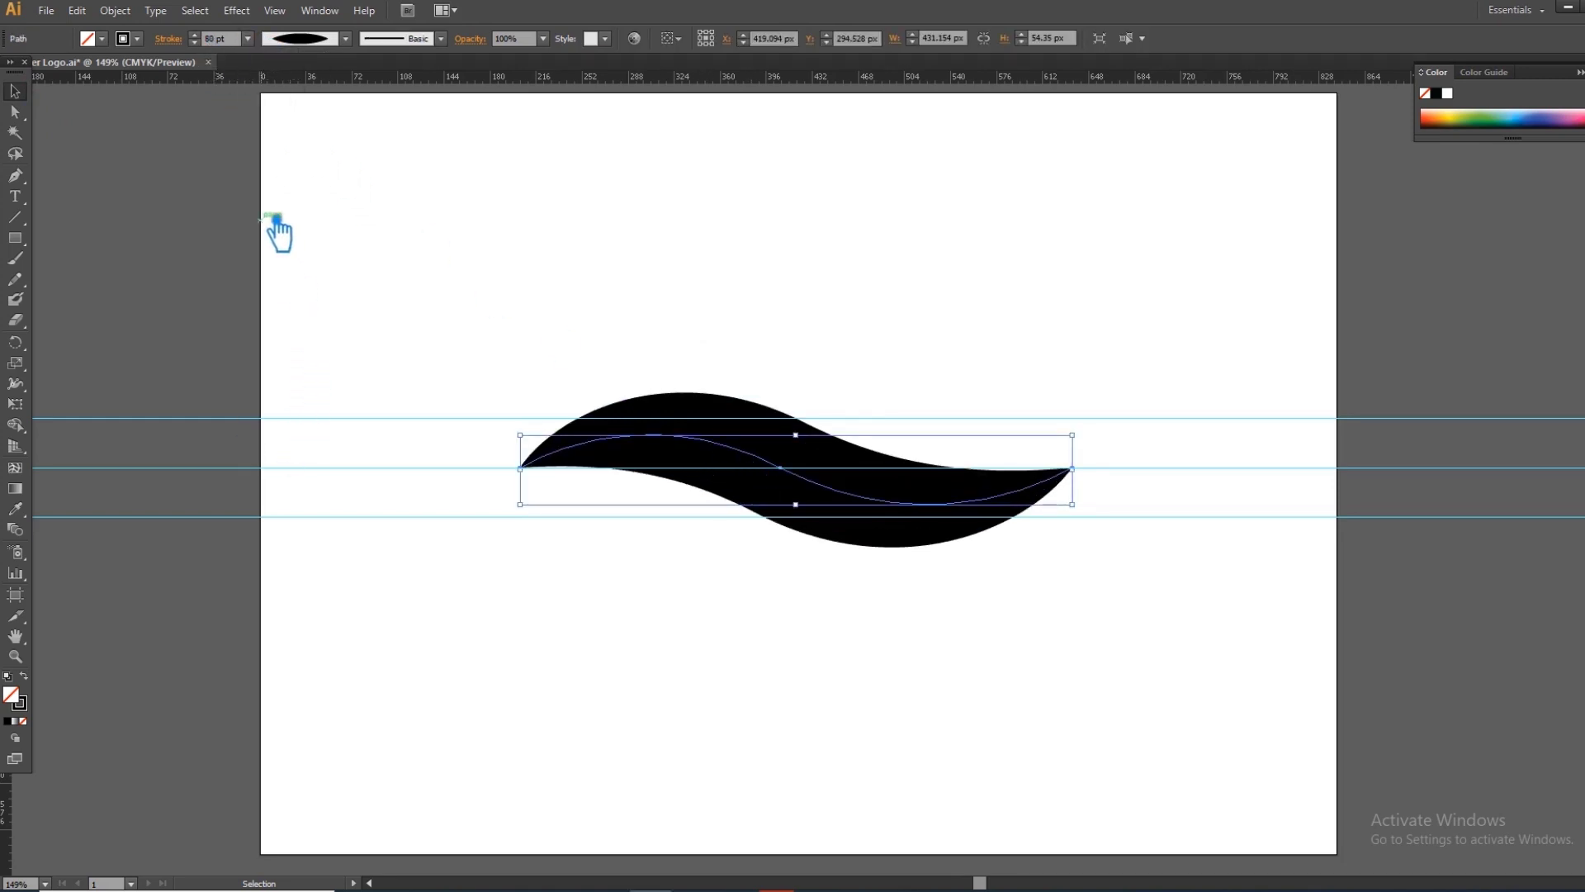
pyautogui.click(248, 38)
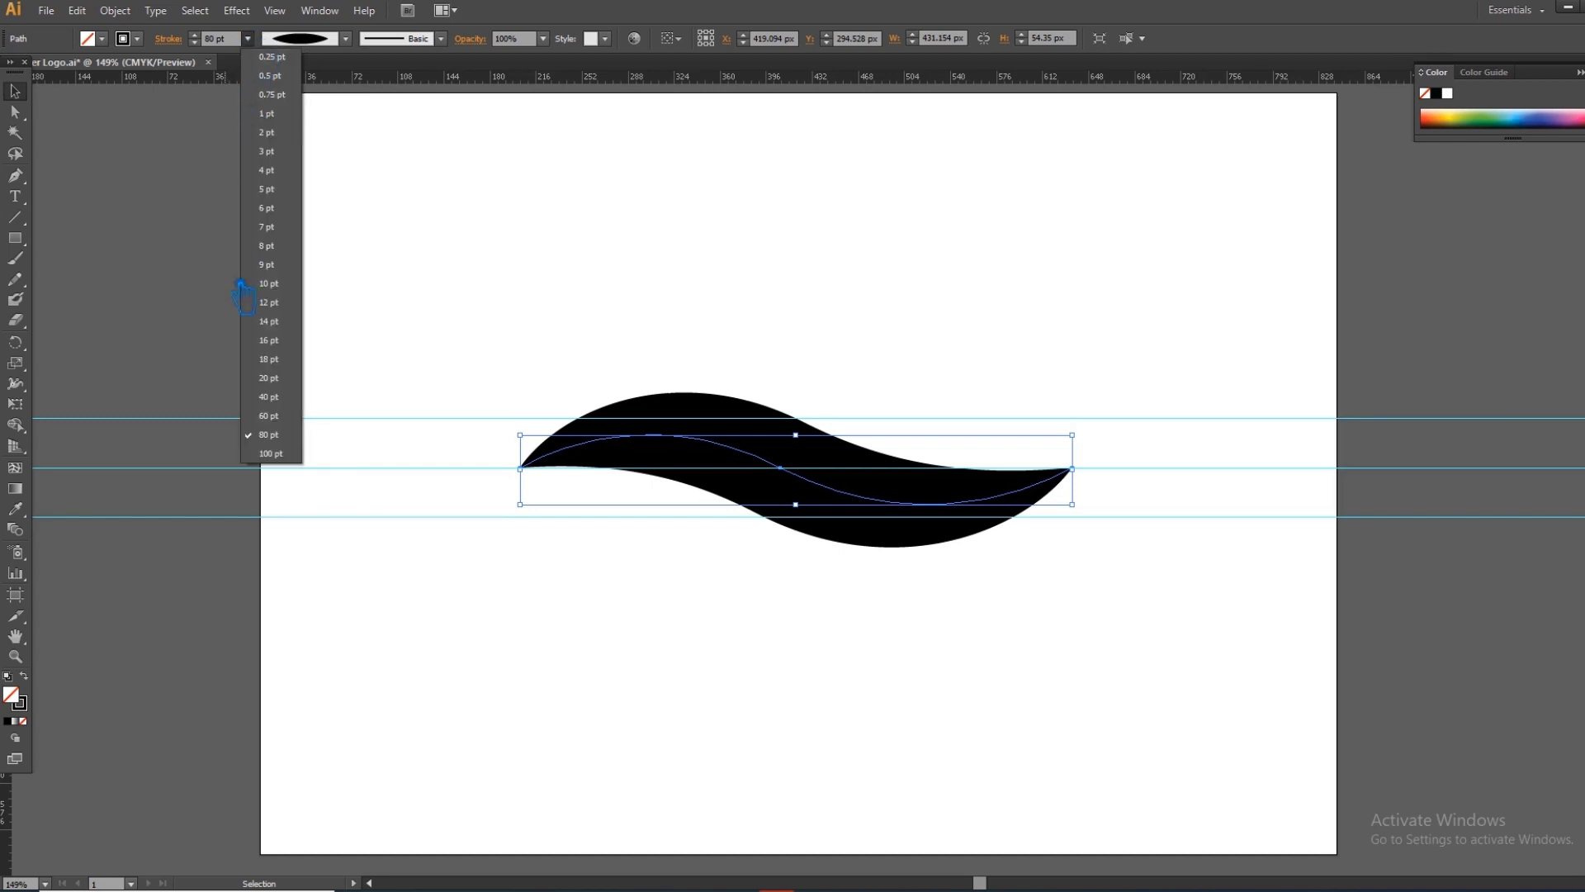
pyautogui.click(269, 416)
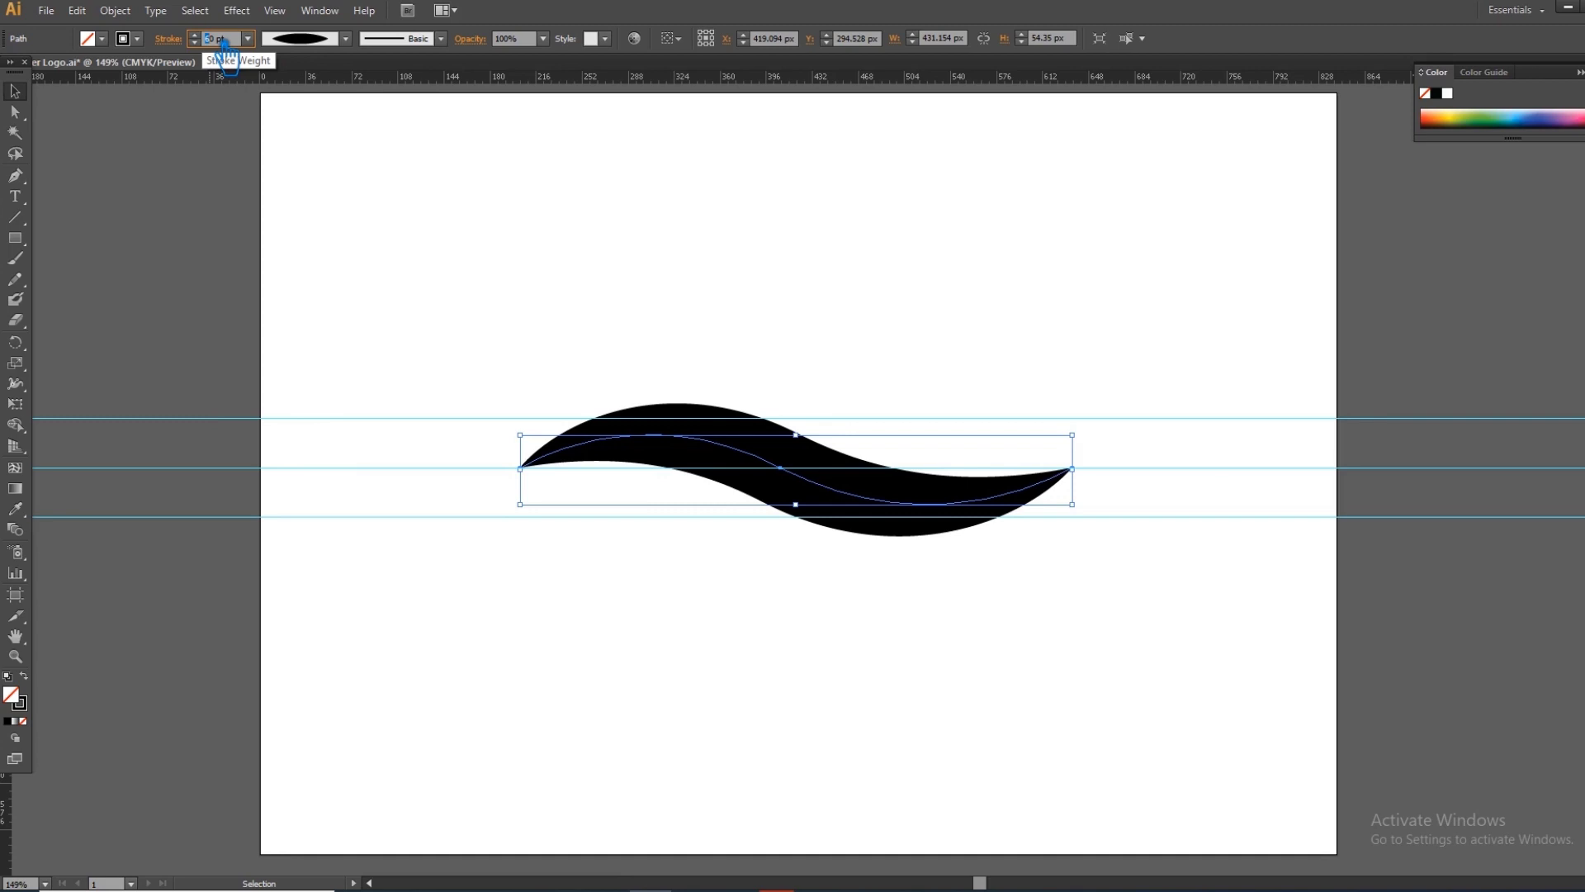
pyautogui.press('Return')
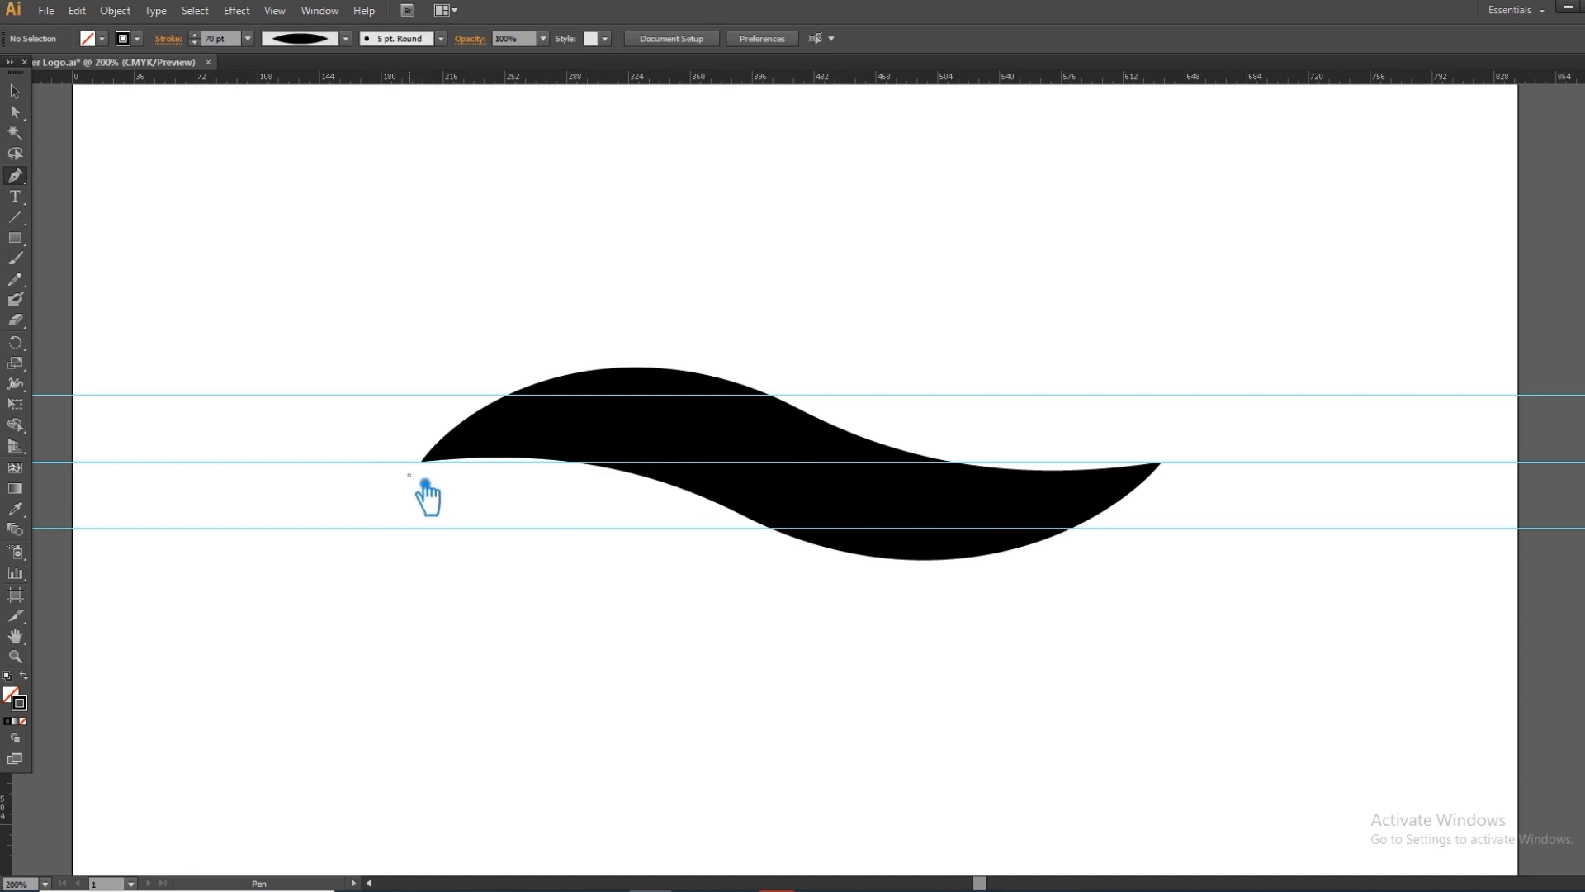
# Draw a second, unstroked S-curve about 445 × 59 px through the middle of the wave, extending past both tips.
pyautogui.click(410, 475)
pyautogui.moveTo(782, 467); pyautogui.dragTo(1069, 587)
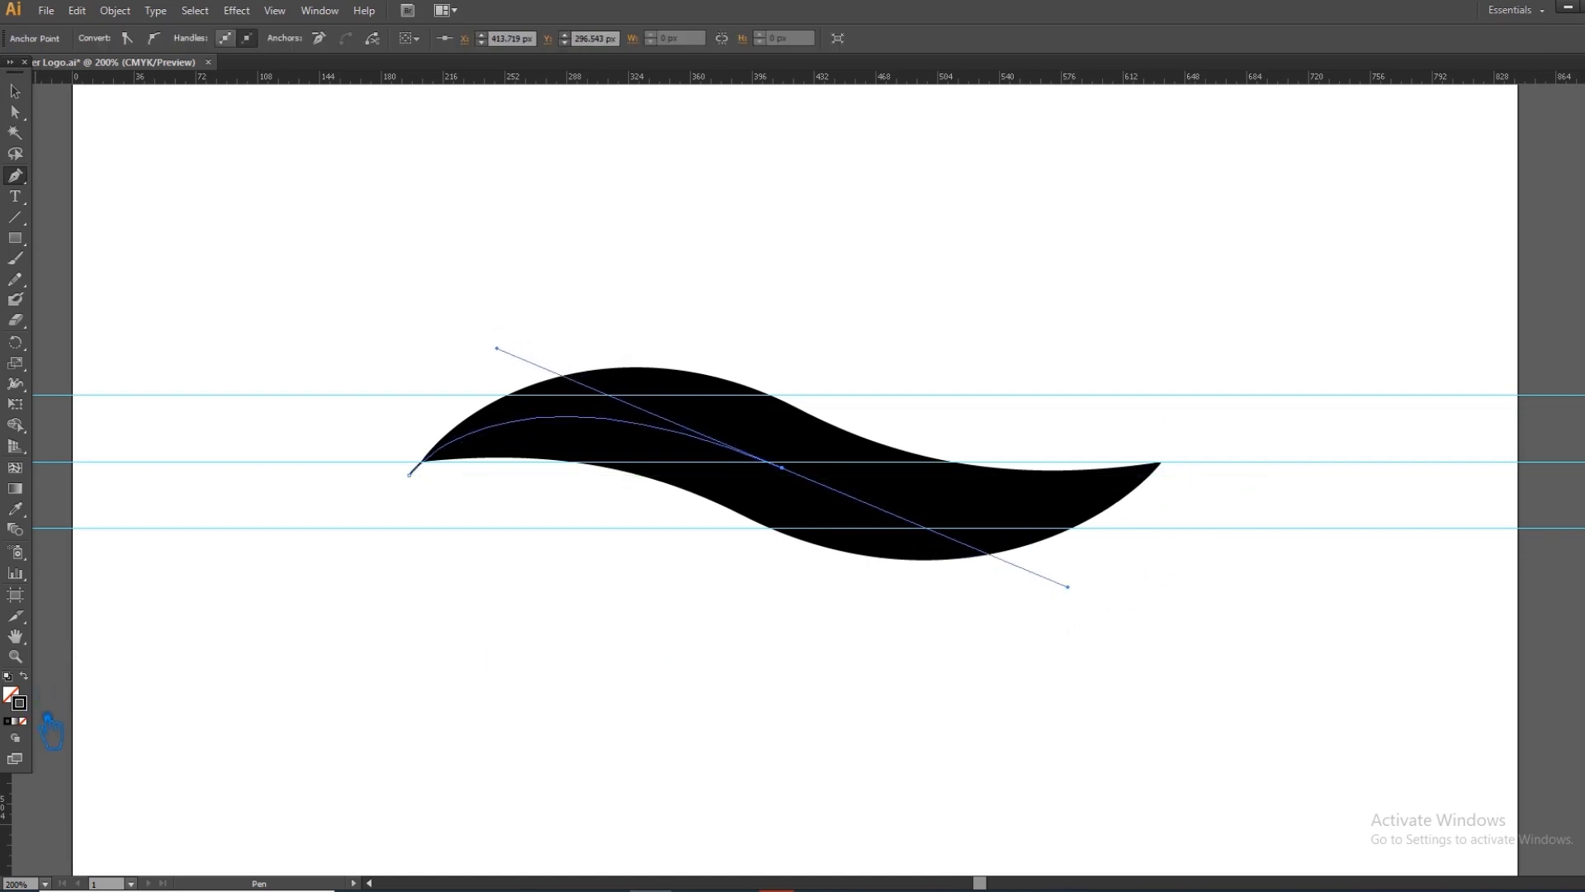
pyautogui.moveTo(1161, 464); pyautogui.dragTo(1179, 469)
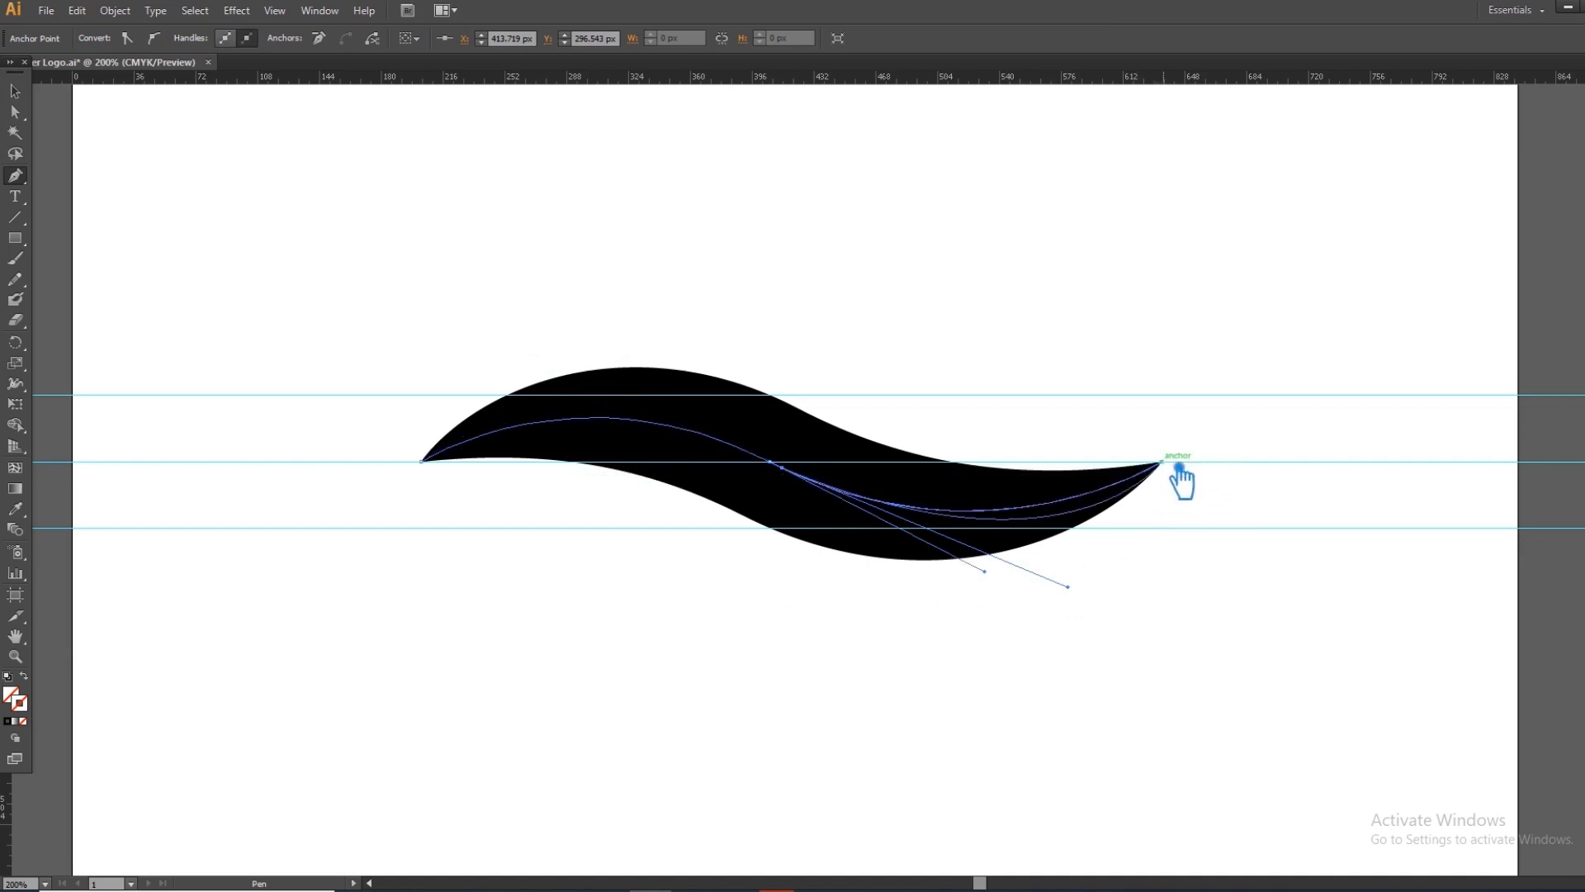
pyautogui.hotkey('ctrl', 'z')
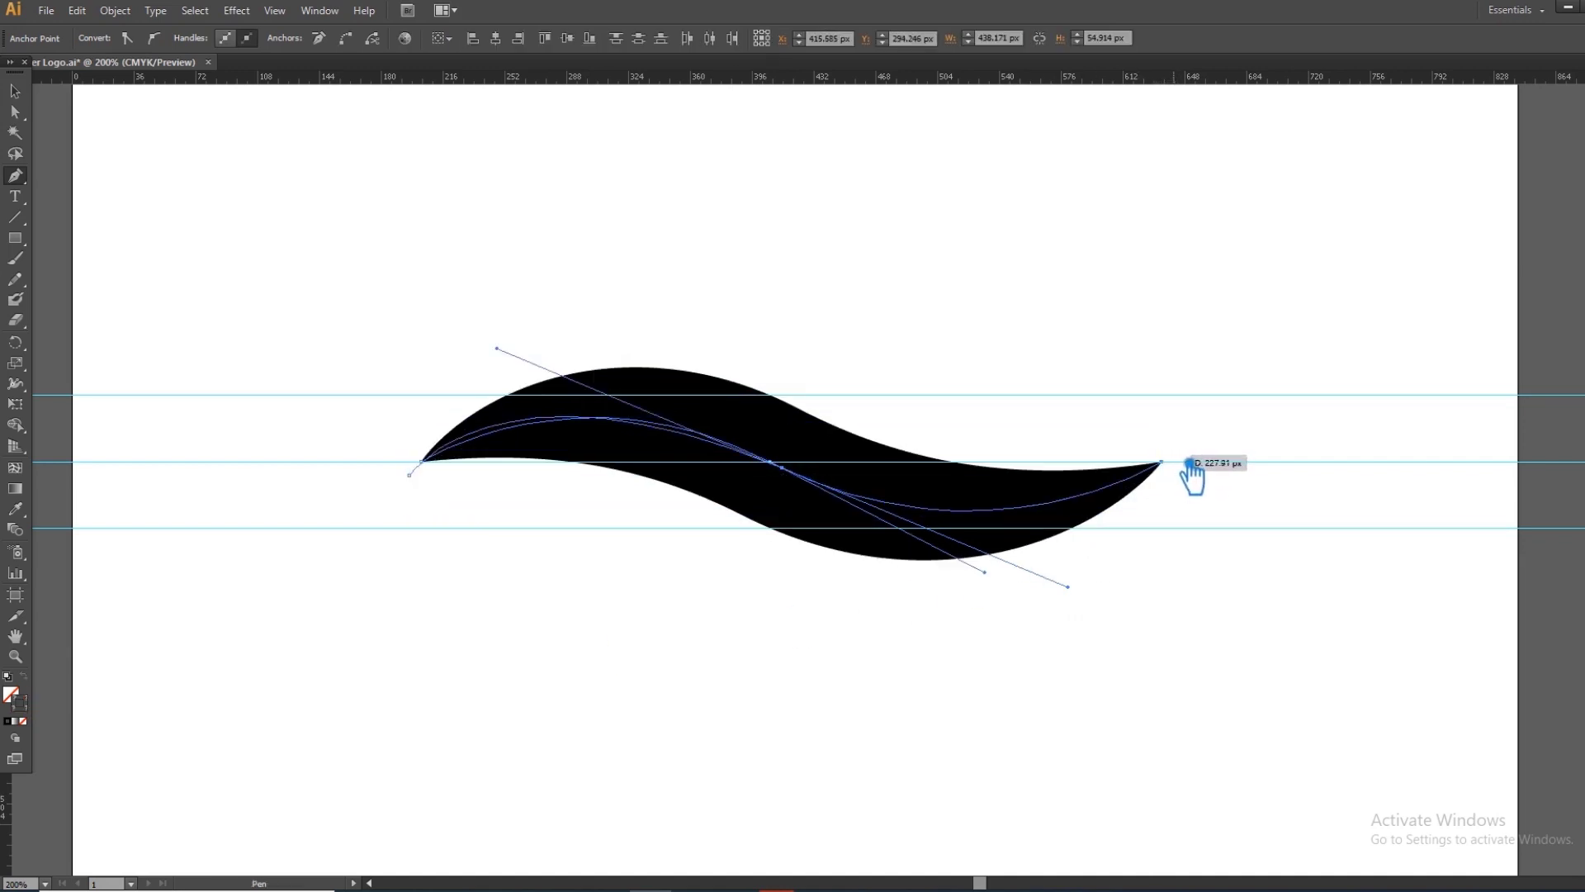
pyautogui.moveTo(1189, 462); pyautogui.dragTo(953, 594)
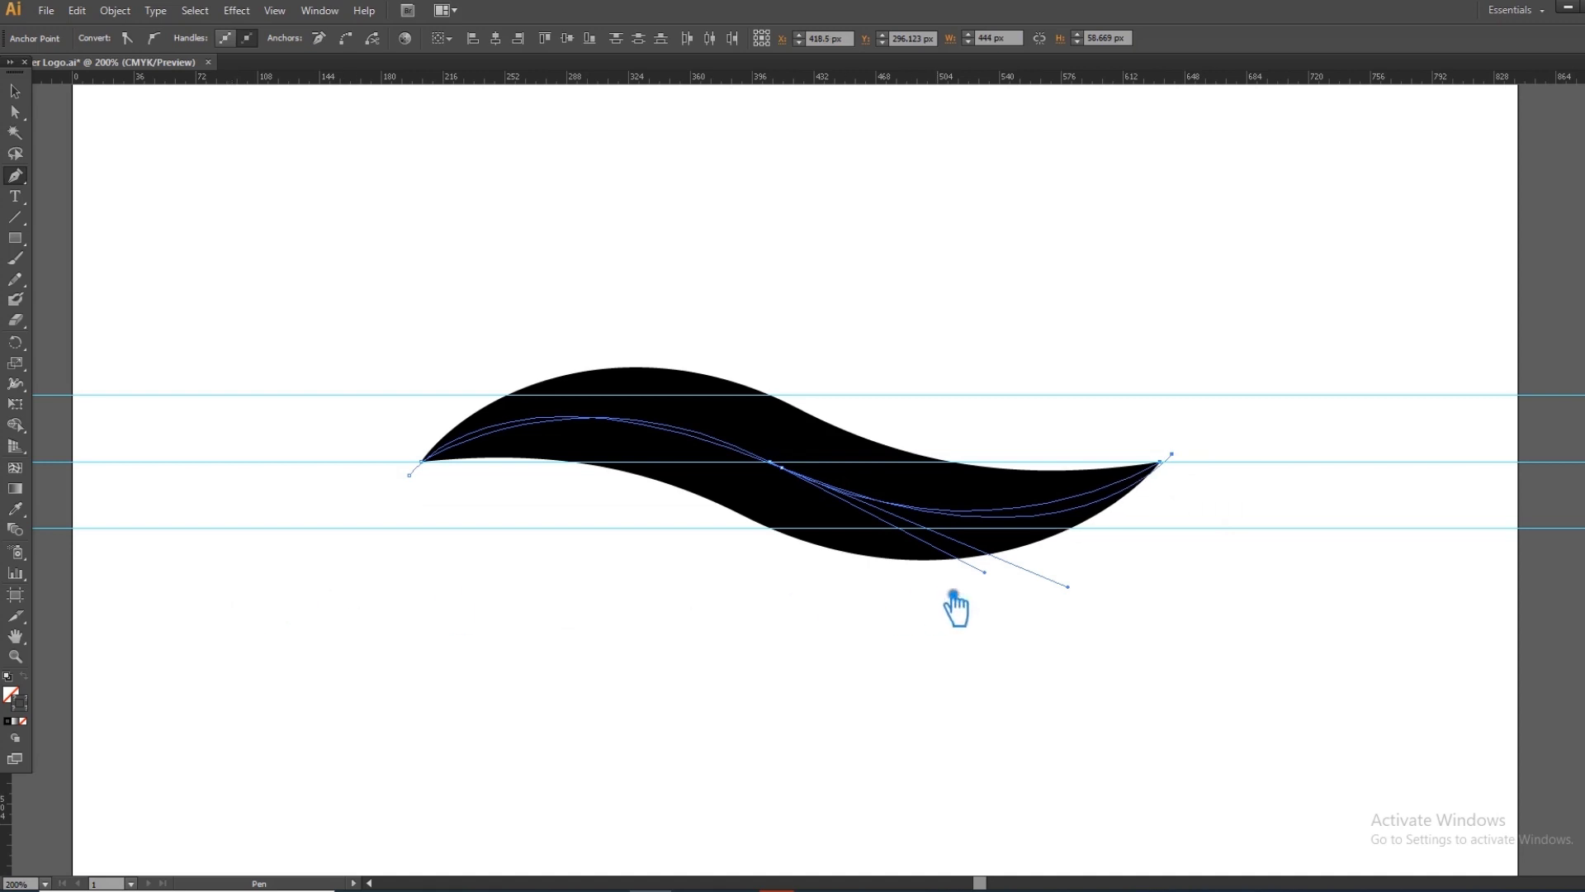
pyautogui.press('ctrl')
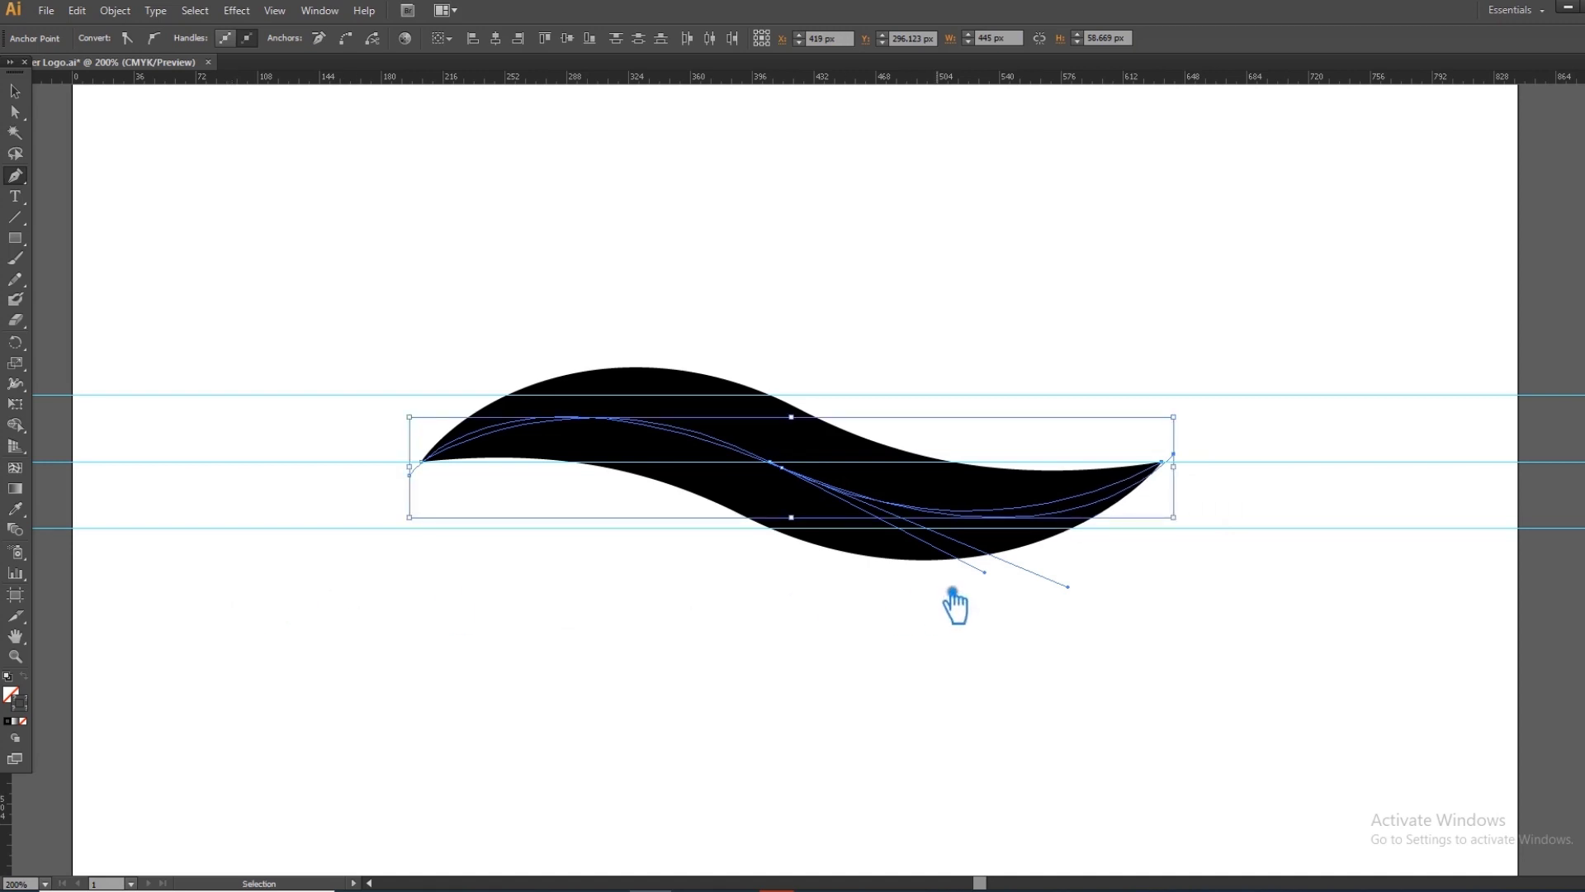
pyautogui.moveTo(952, 591); pyautogui.dragTo(1120, 599)
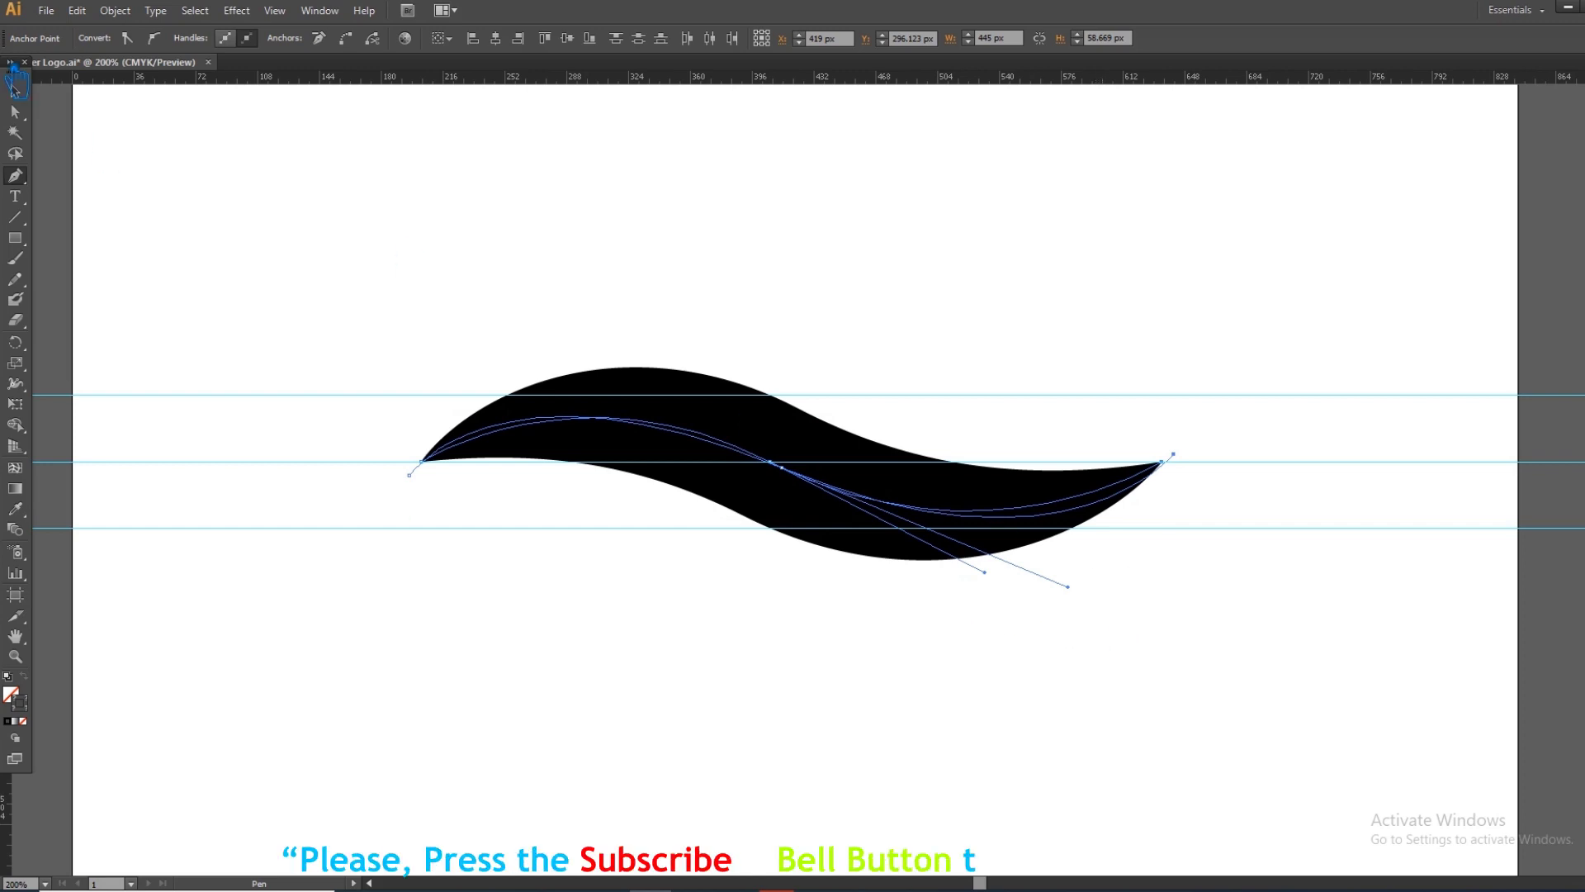
# Move the second S-curve's right end anchor up to Y 285.5 px, just beyond the wave's right tip.
pyautogui.press('a')
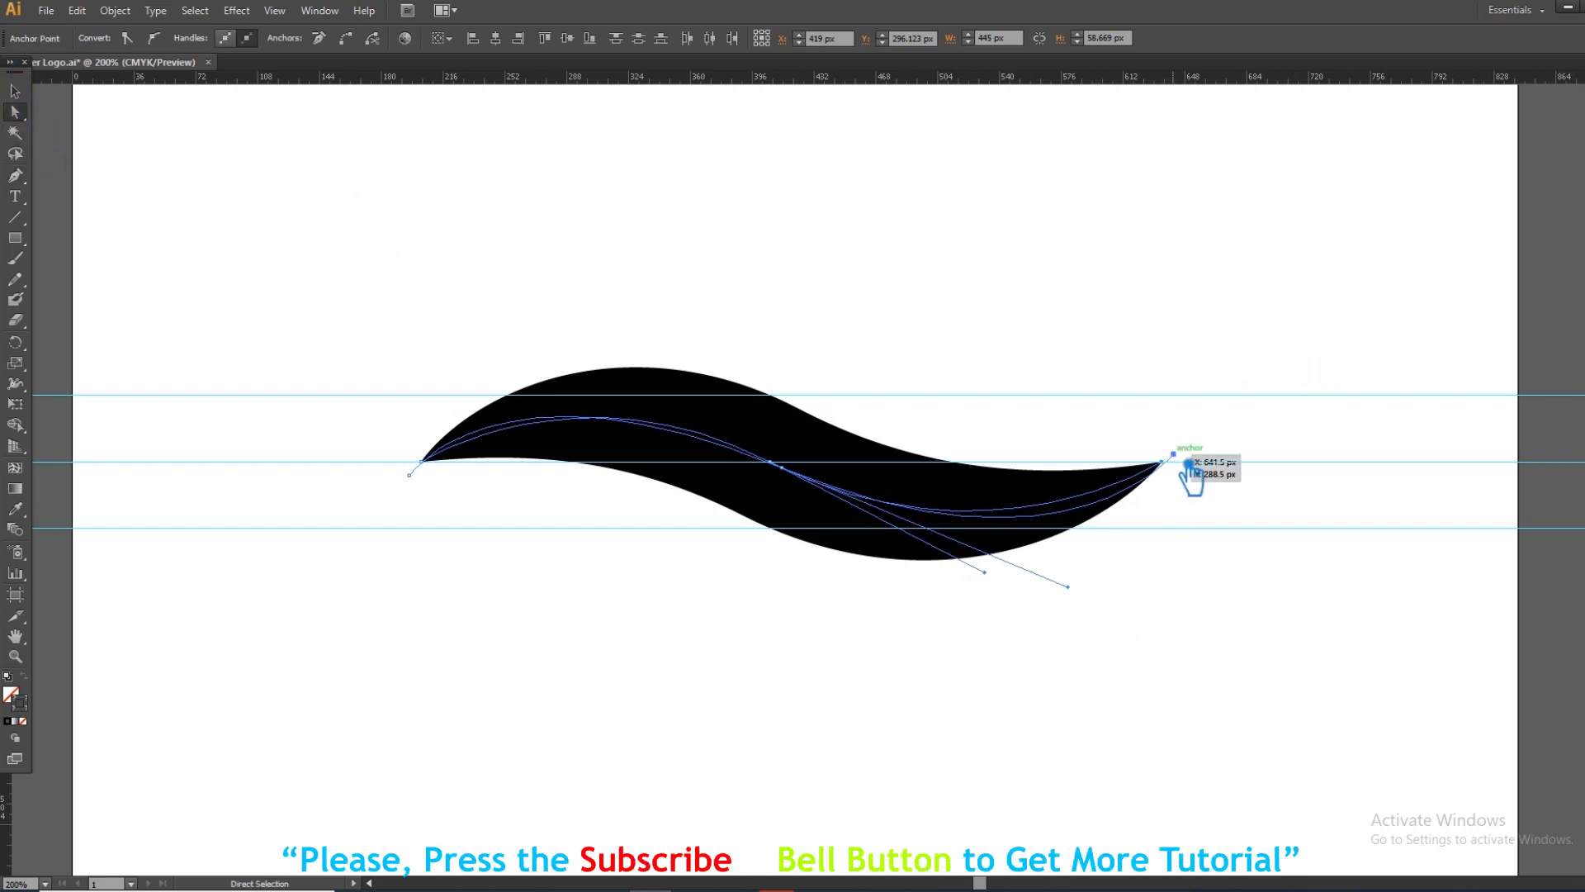
pyautogui.click(1187, 468)
pyautogui.moveTo(1186, 460); pyautogui.dragTo(1190, 454)
pyautogui.press('ctrl')
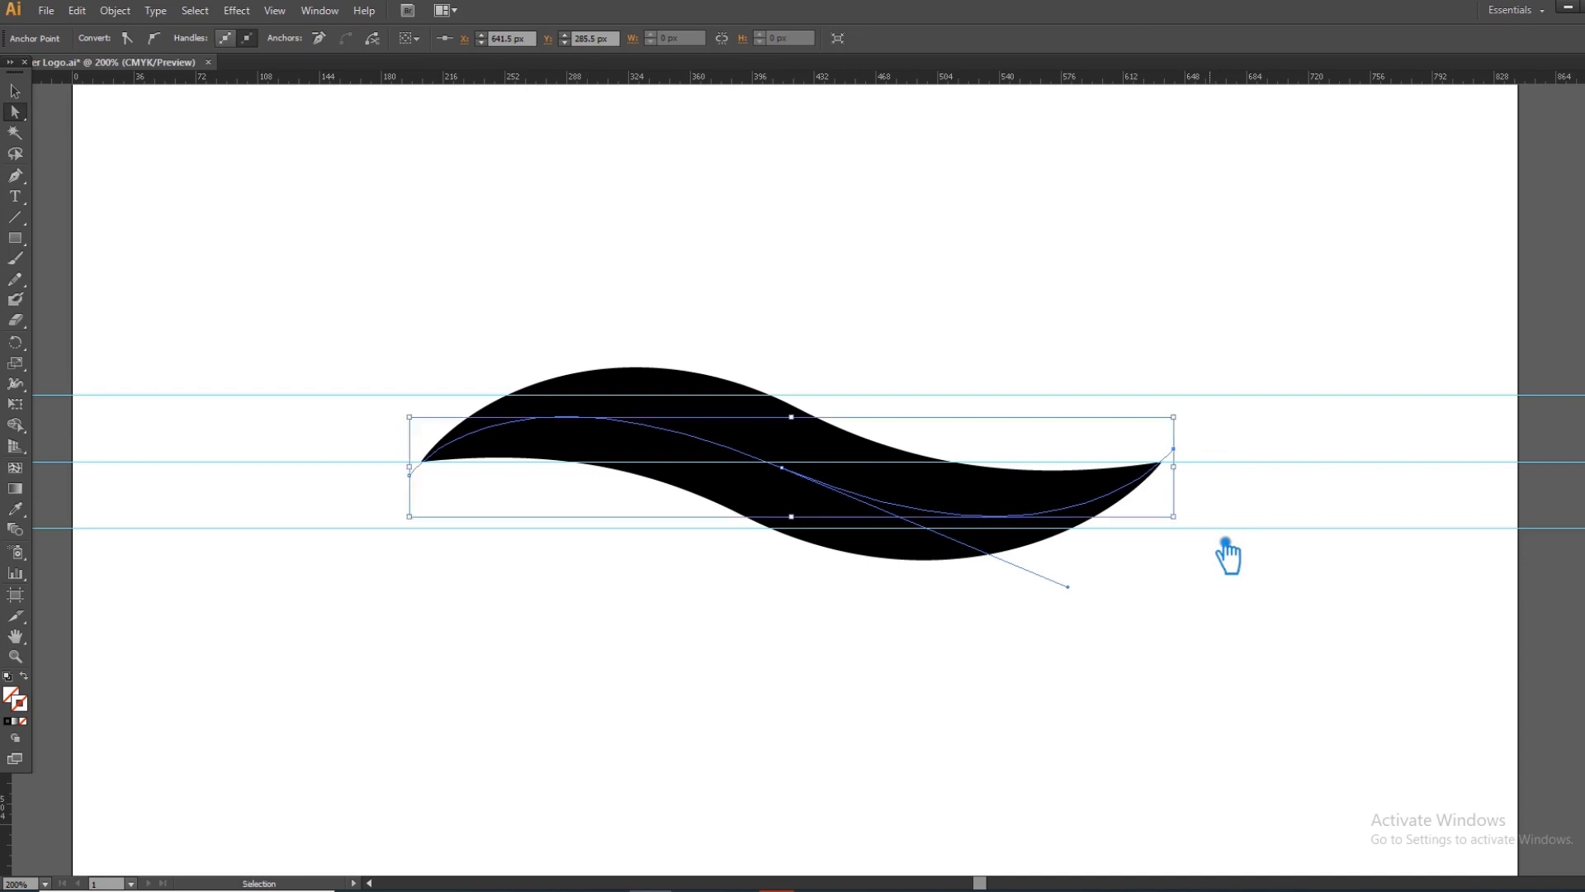
pyautogui.hotkey('ctrl', '=')
pyautogui.hotkey('ctrl', '=')
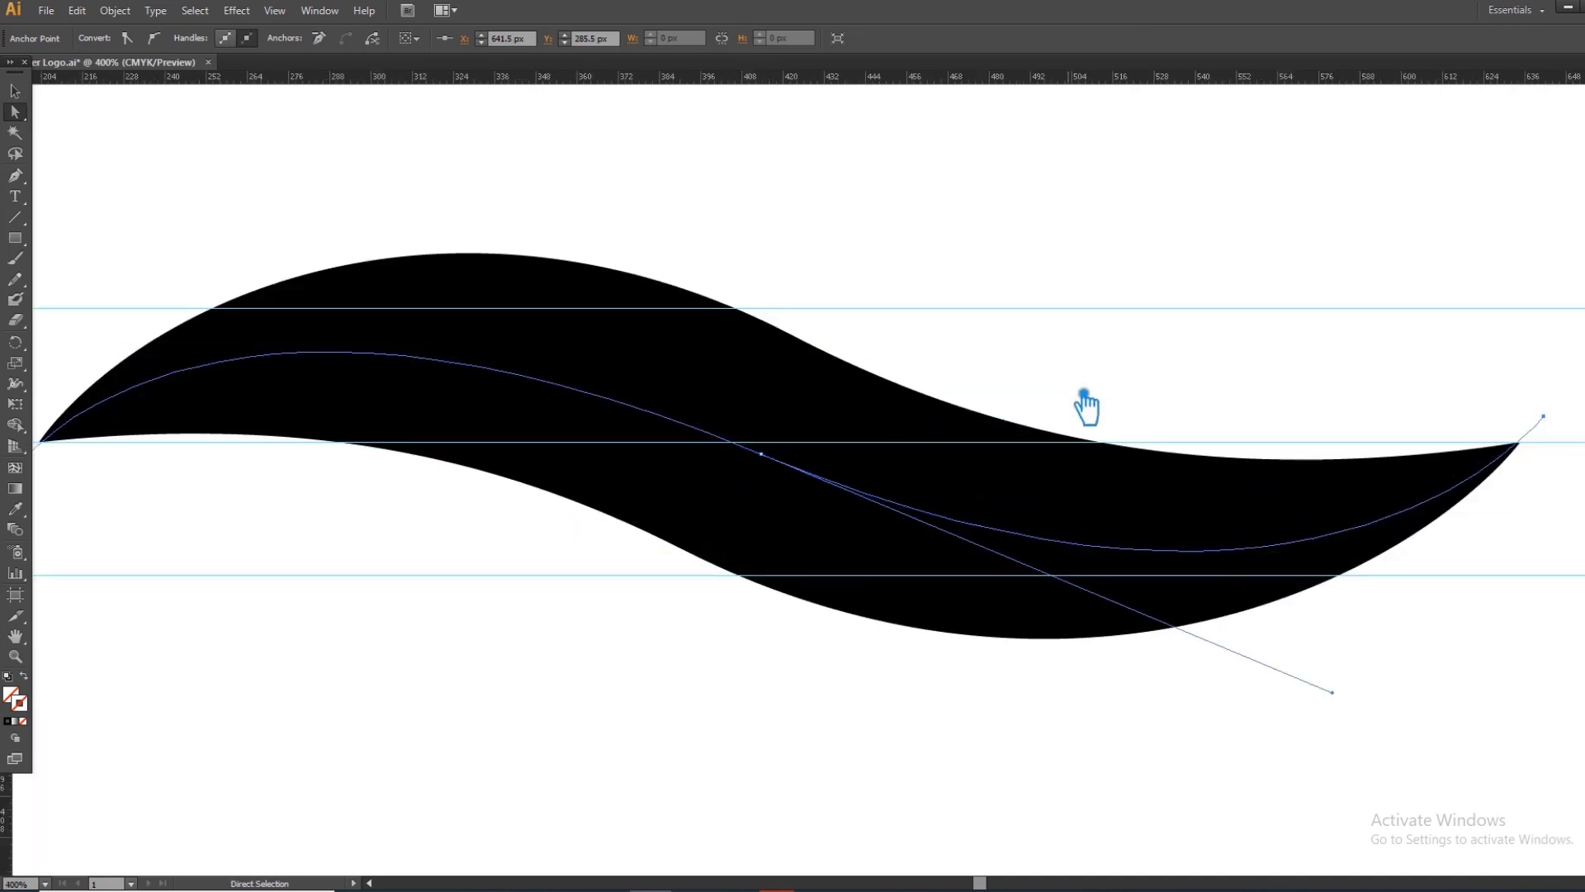
pyautogui.moveTo(1162, 501); pyautogui.dragTo(1163, 502)
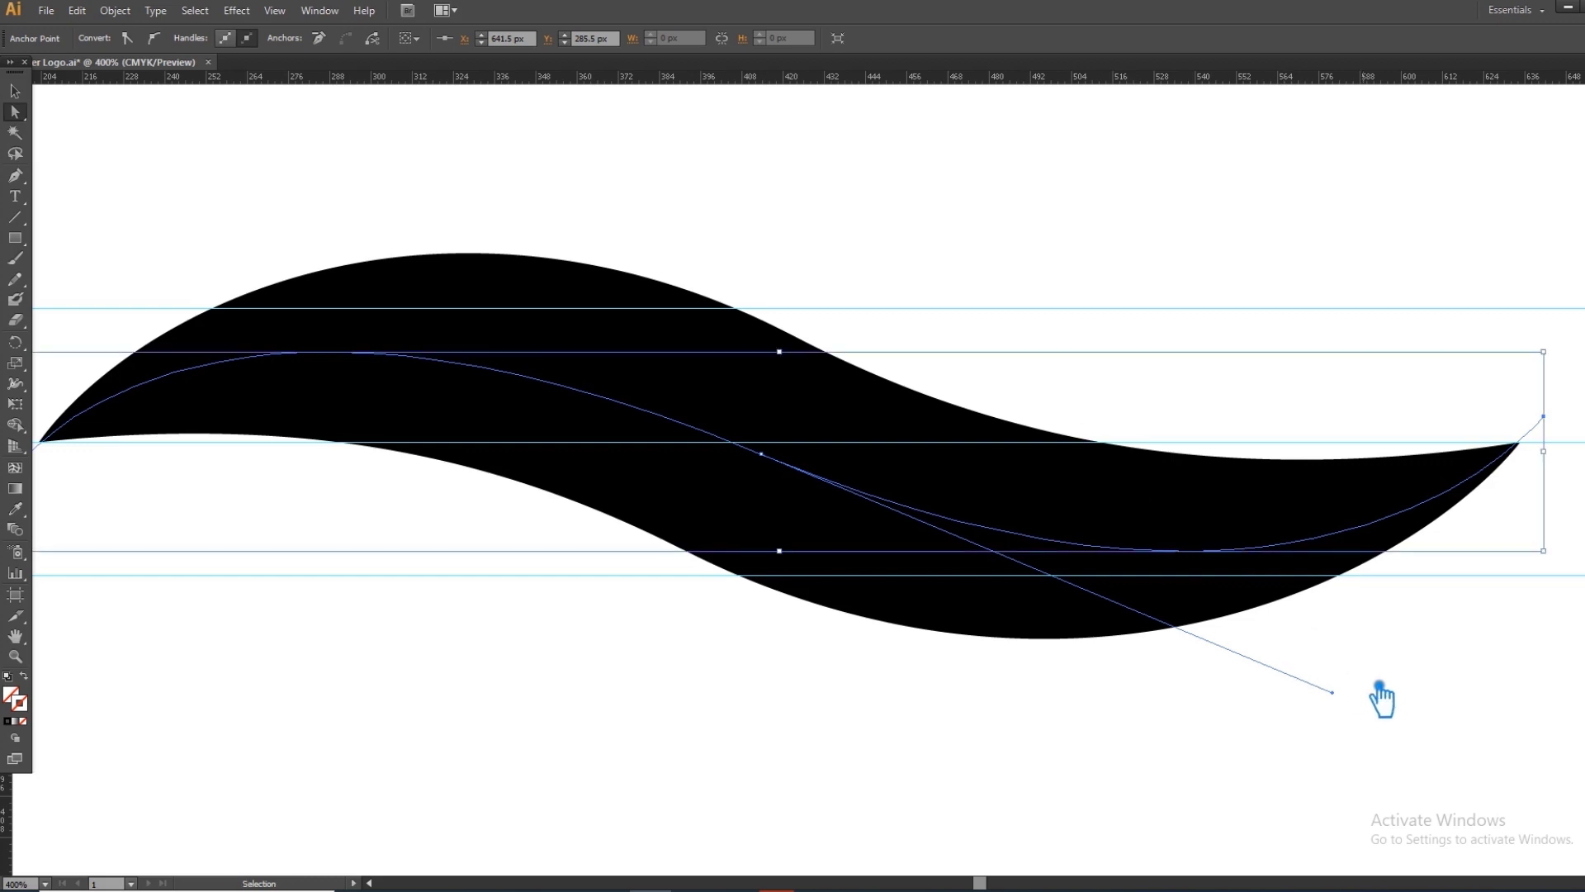
# Move the S-curve's right end anchor to about X 642.375, Y 285.125 px, and slightly flatten the centre anchor's direction handle.
pyautogui.hotkey('ctrl', '=')
pyautogui.hotkey('ctrl', '=')
pyautogui.moveTo(1383, 700); pyautogui.dragTo(655, 644)
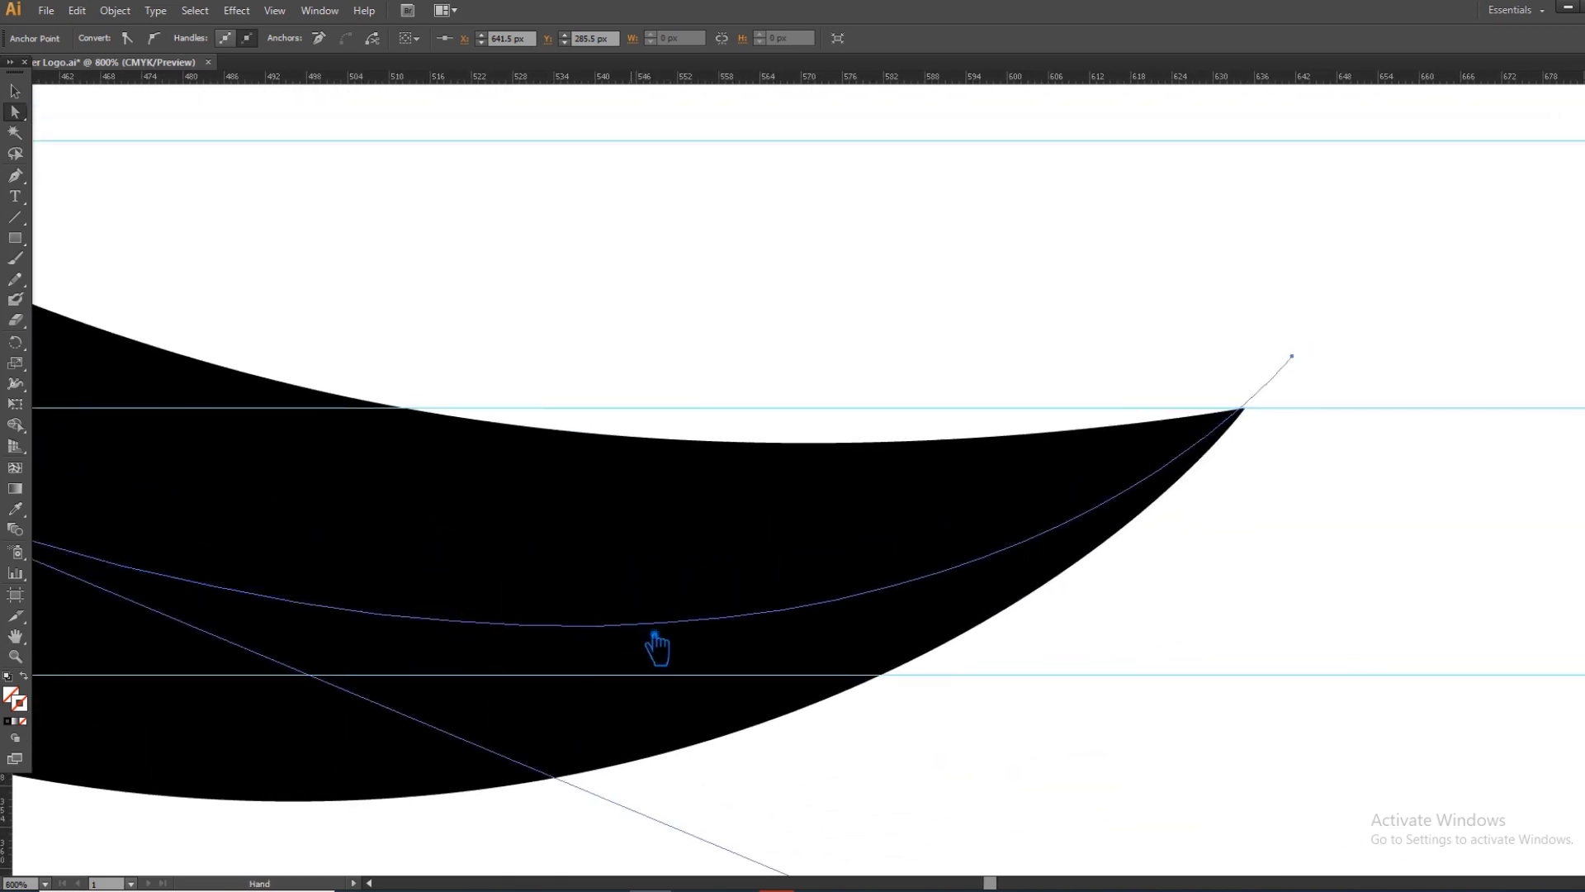
pyautogui.moveTo(1292, 356); pyautogui.dragTo(1298, 354)
pyautogui.moveTo(805, 610); pyautogui.dragTo(1315, 370)
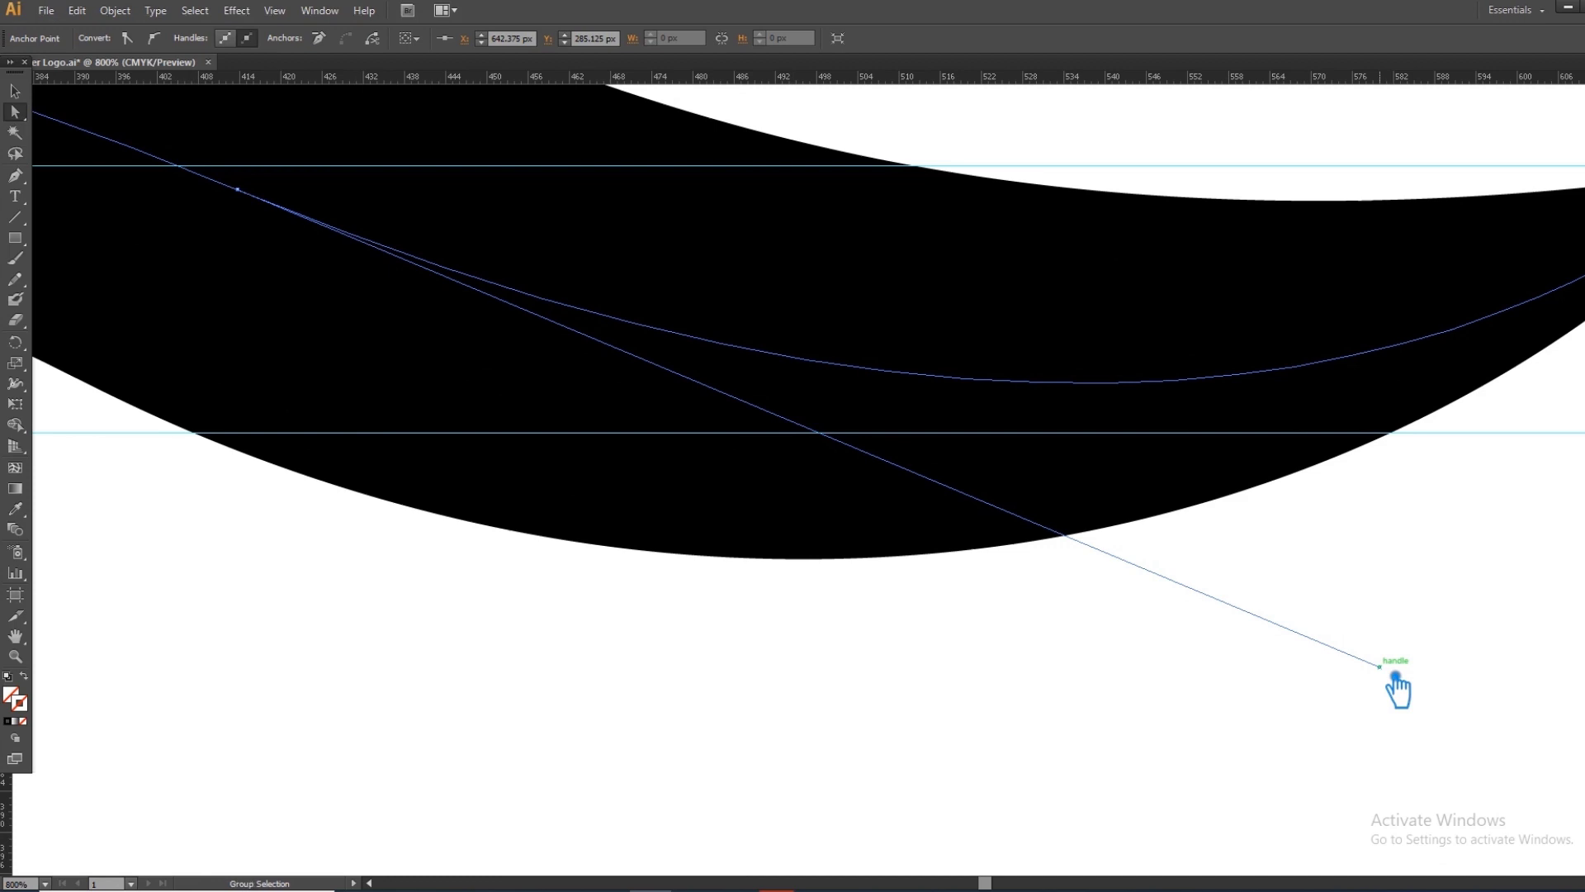
pyautogui.moveTo(1396, 673); pyautogui.dragTo(1342, 621)
# Move the S-curve's left end anchor to about X 195.75, Y 300.875 px, just past the wave's left tip, and deselect the path.
pyautogui.moveTo(484, 386); pyautogui.dragTo(1354, 540)
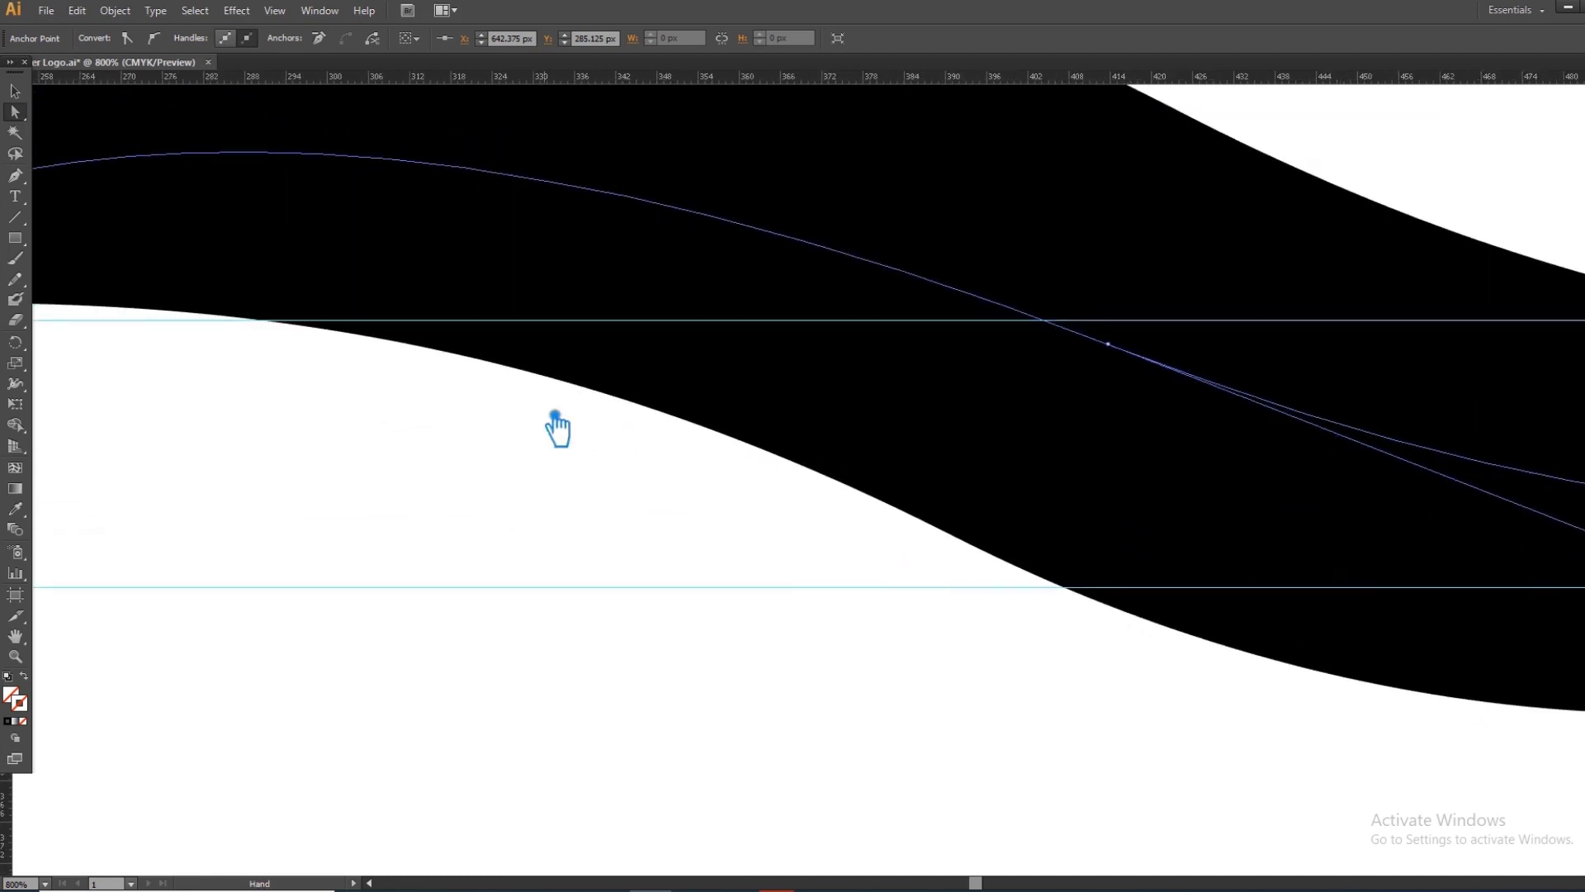
pyautogui.moveTo(555, 415); pyautogui.dragTo(1311, 456)
pyautogui.moveTo(402, 404); pyautogui.dragTo(380, 423)
pyautogui.hotkey('ctrl', '-')
pyautogui.hotkey('ctrl', '-')
pyautogui.hotkey('ctrl', '-')
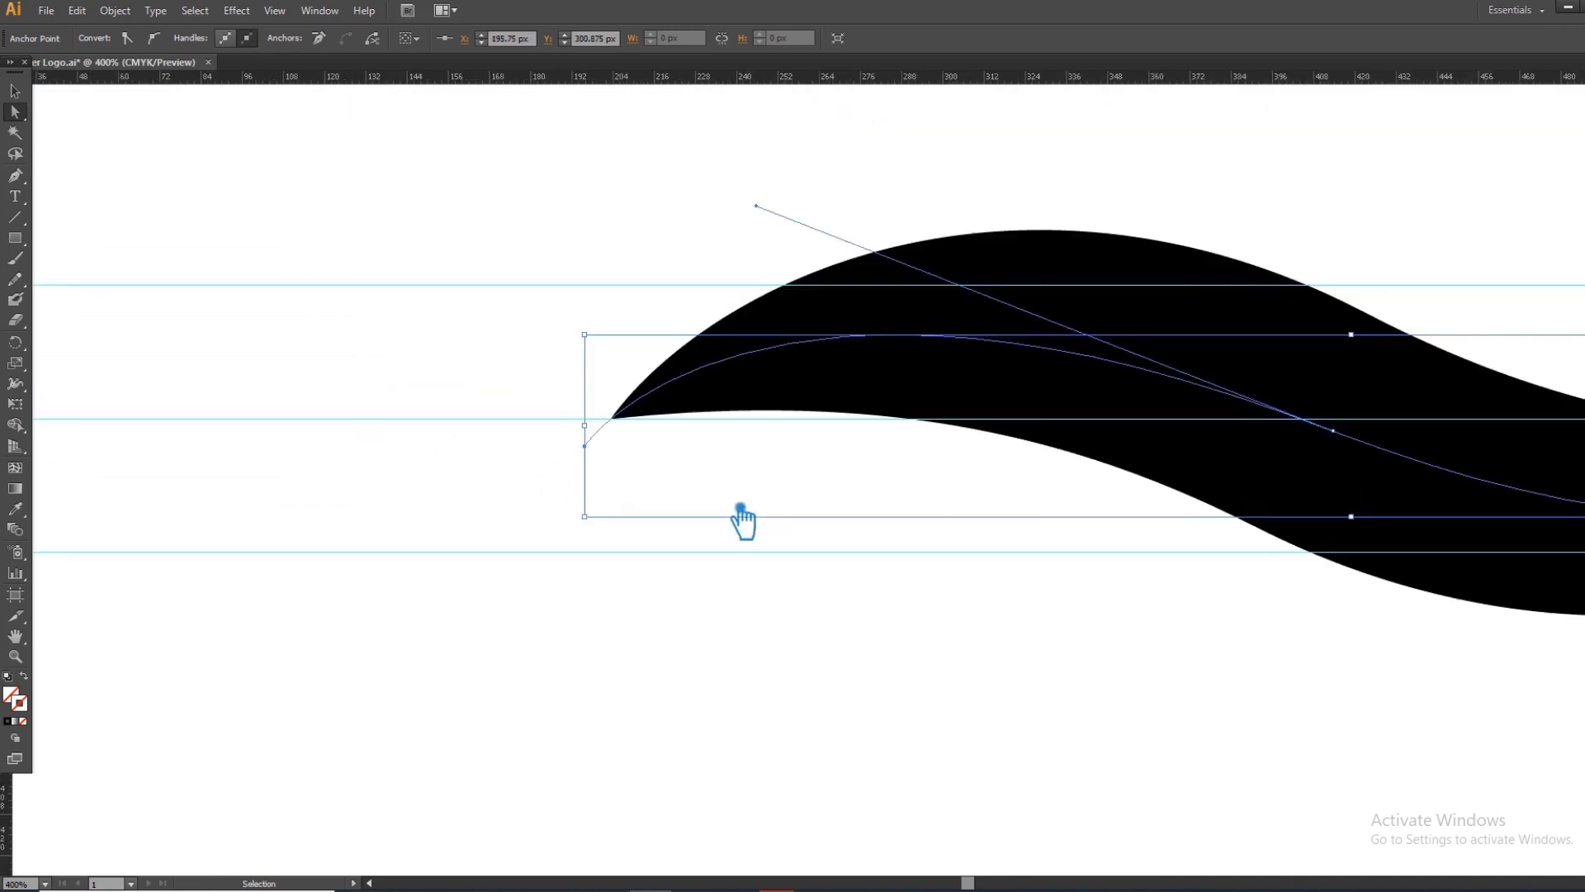
pyautogui.hotkey('ctrl', '-')
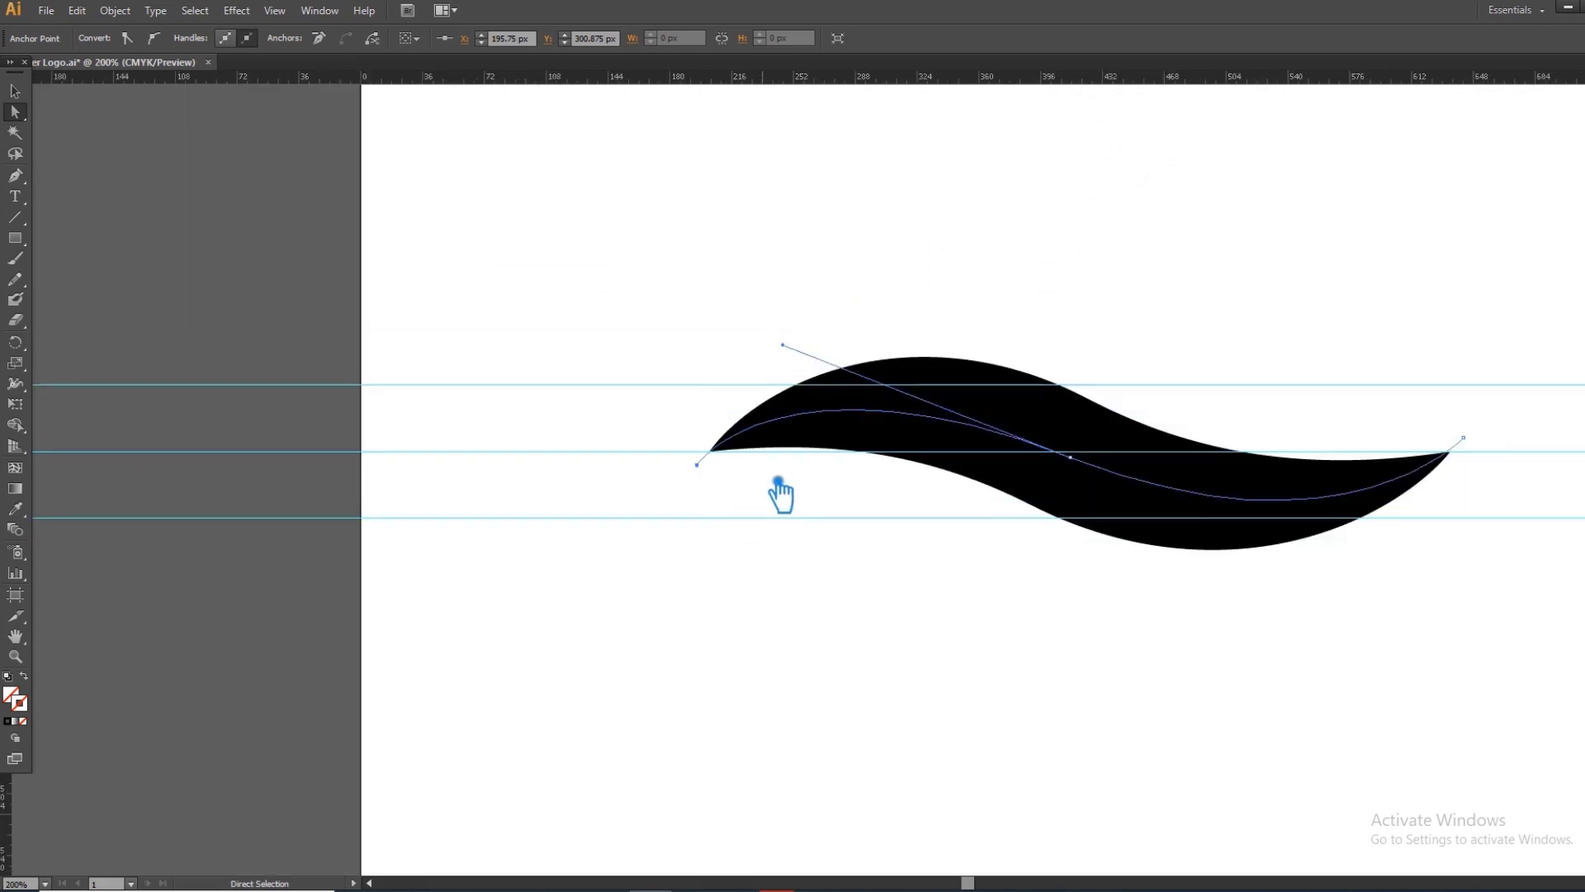
pyautogui.moveTo(963, 636); pyautogui.dragTo(605, 608)
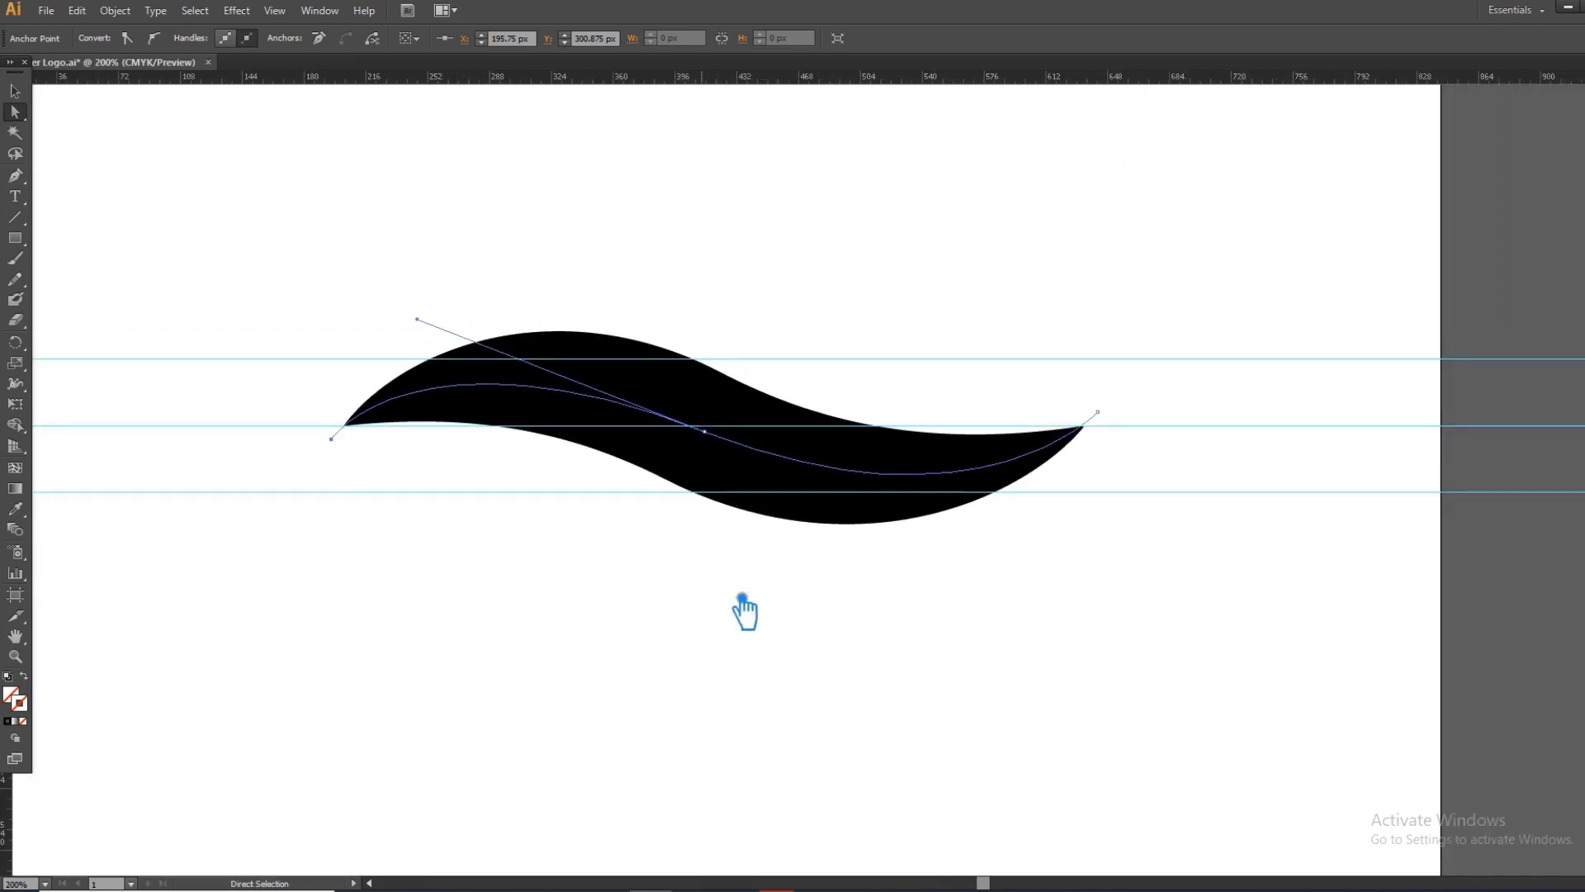
pyautogui.click(1149, 601)
# Select the black wave and expand its appearance into a filled shape.
pyautogui.click(14, 91)
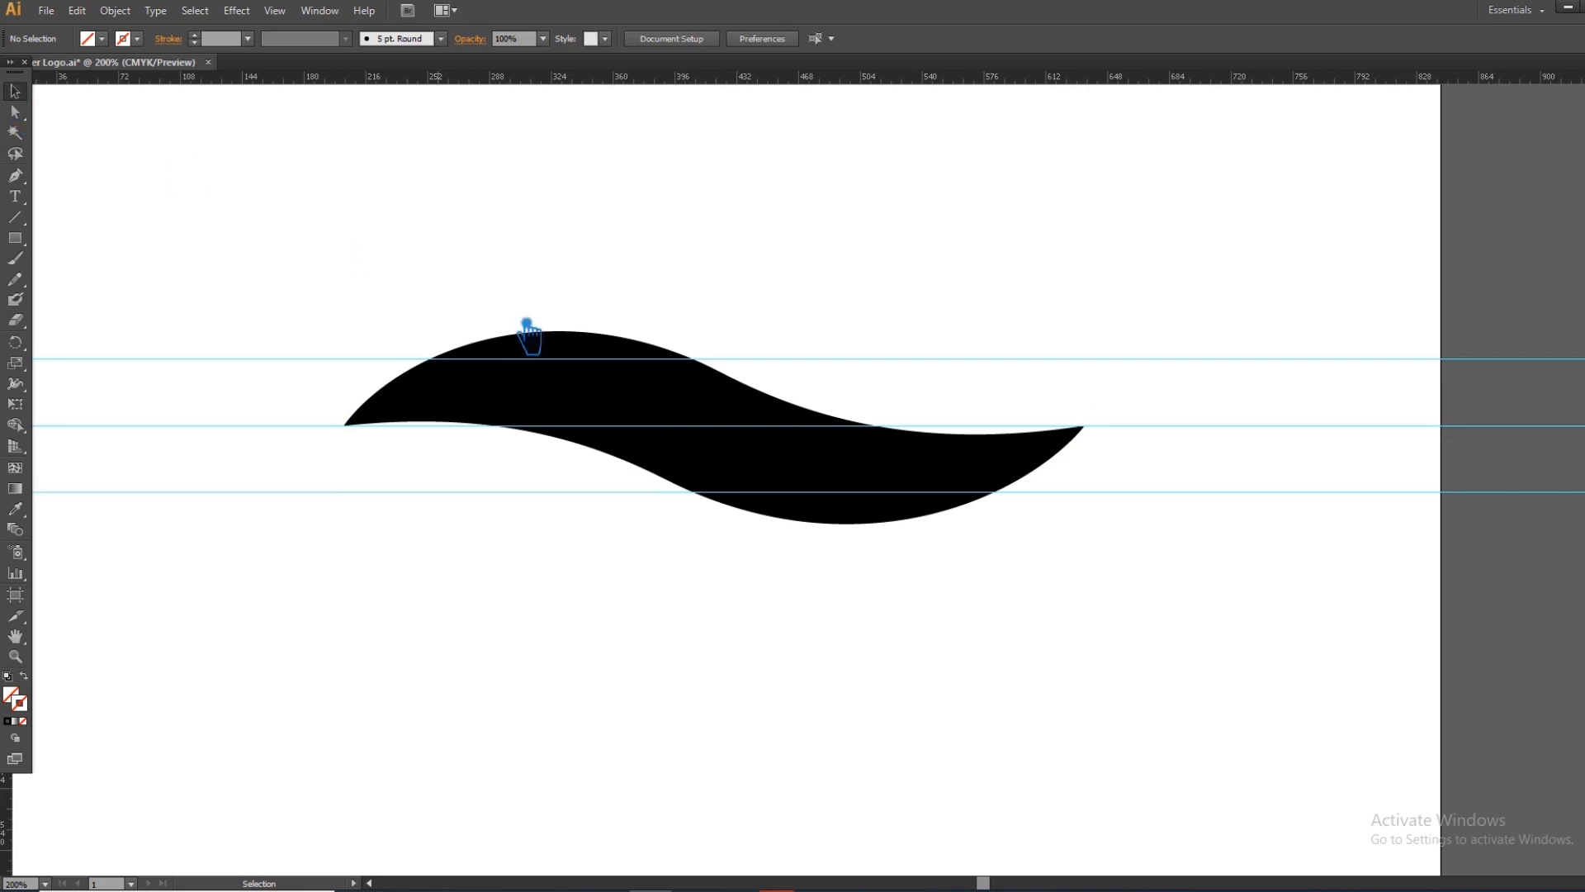
pyautogui.click(704, 417)
pyautogui.click(115, 10)
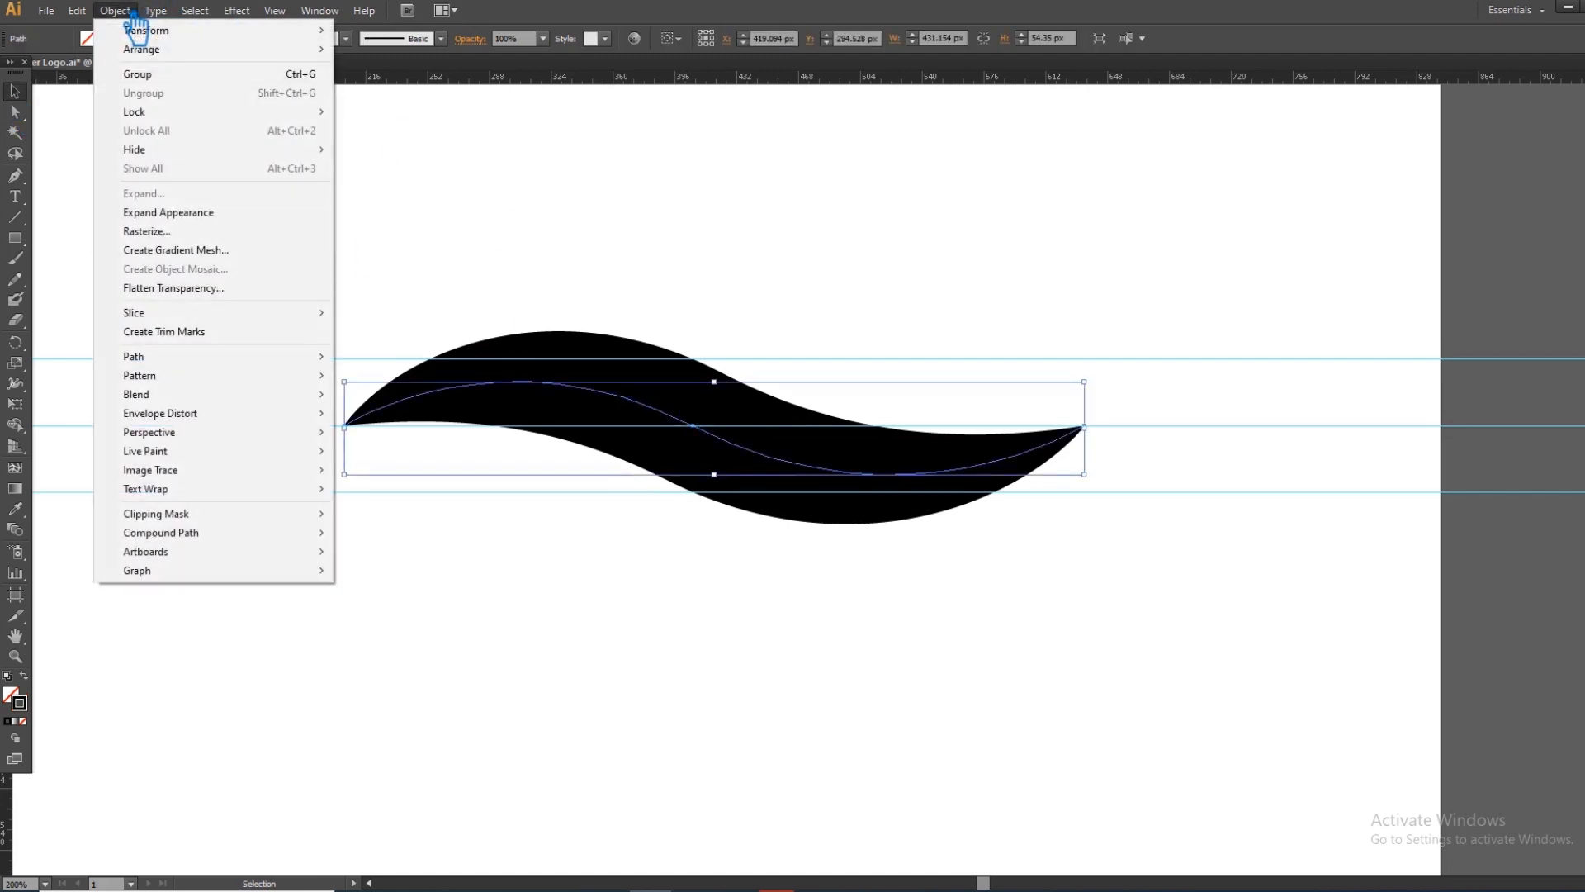
pyautogui.click(198, 215)
# Divide the expanded wave along the S-curve with Pathfinder, and ungroup the resulting pieces.
pyautogui.moveTo(1154, 611); pyautogui.dragTo(223, 279)
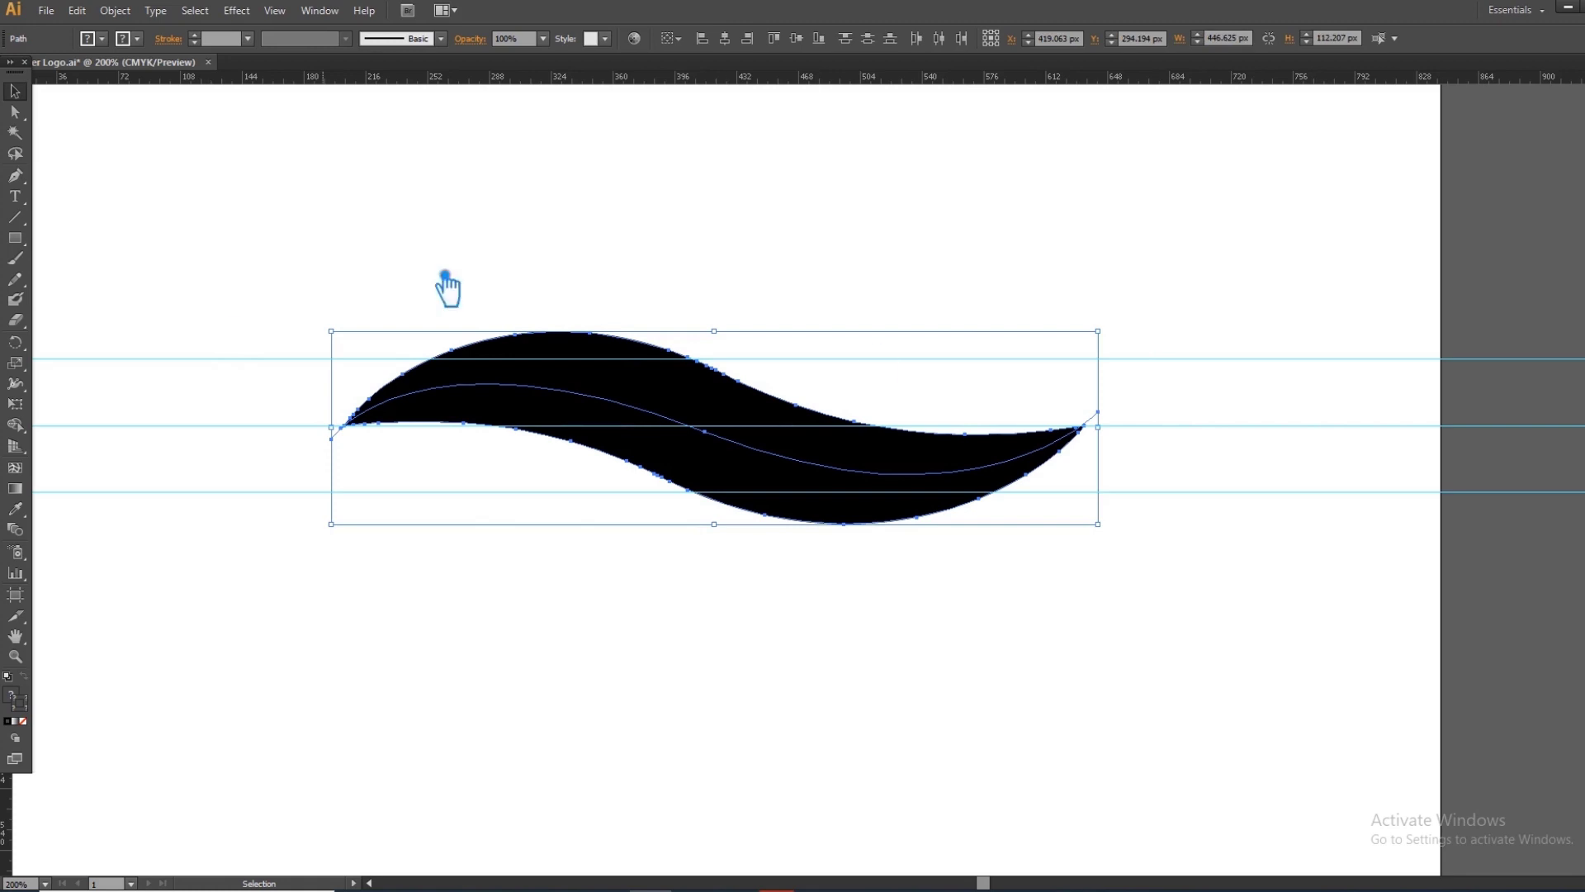
pyautogui.hotkey('ctrl', 'shift', 'F9')
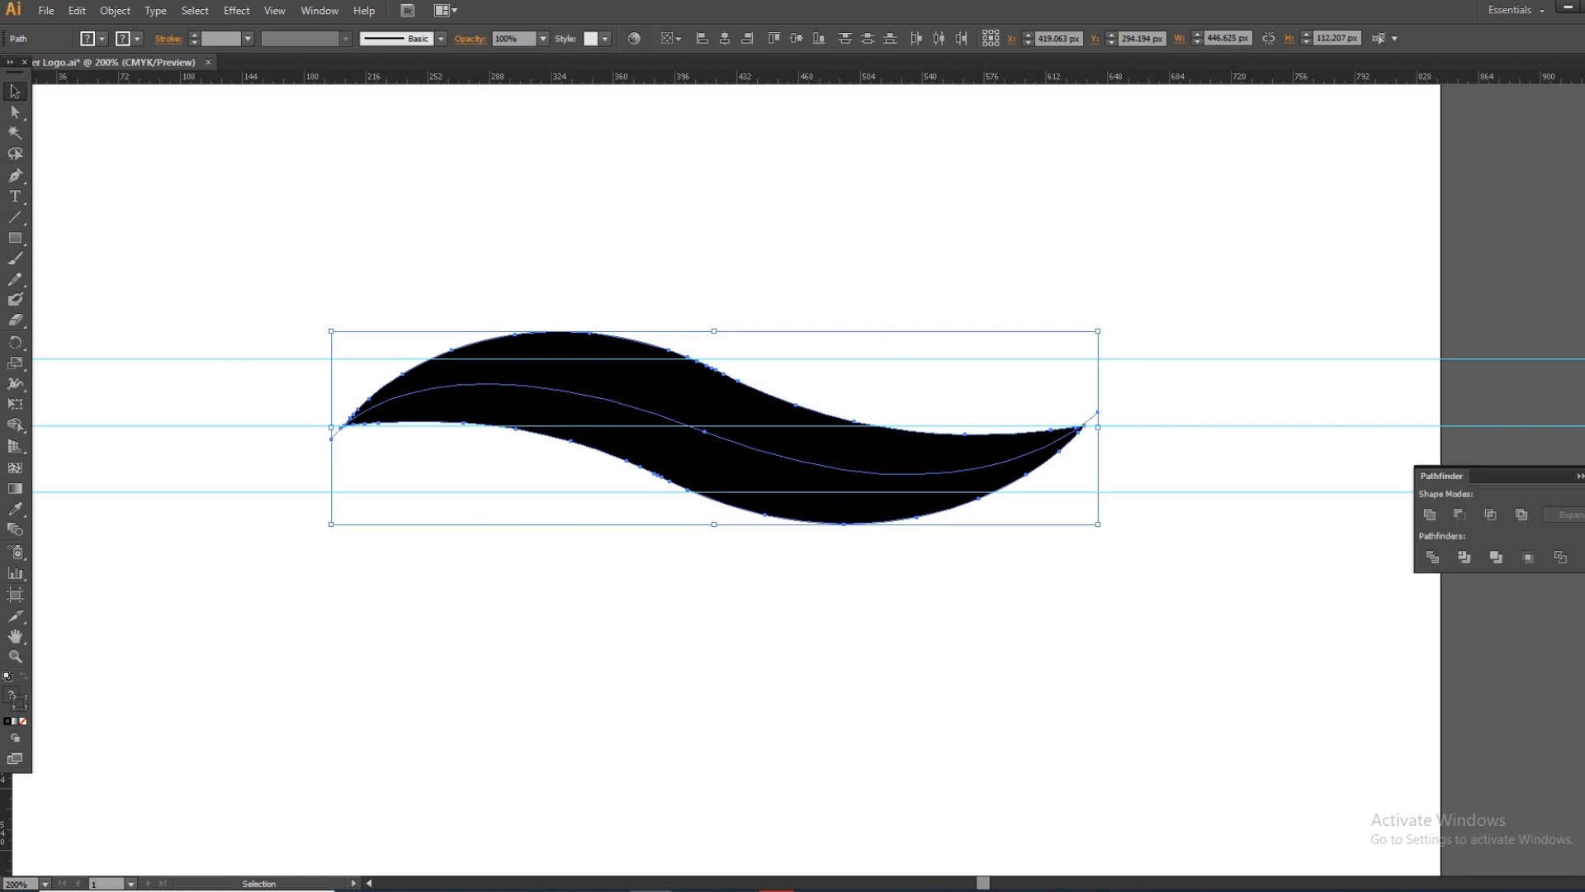
pyautogui.click(1462, 560)
pyautogui.click(1582, 475)
pyautogui.click(1331, 447)
pyautogui.rightClick(695, 395)
pyautogui.click(772, 495)
# Fill the lower half of the wave with a white-to-black linear gradient and deselect it.
pyautogui.click(776, 508)
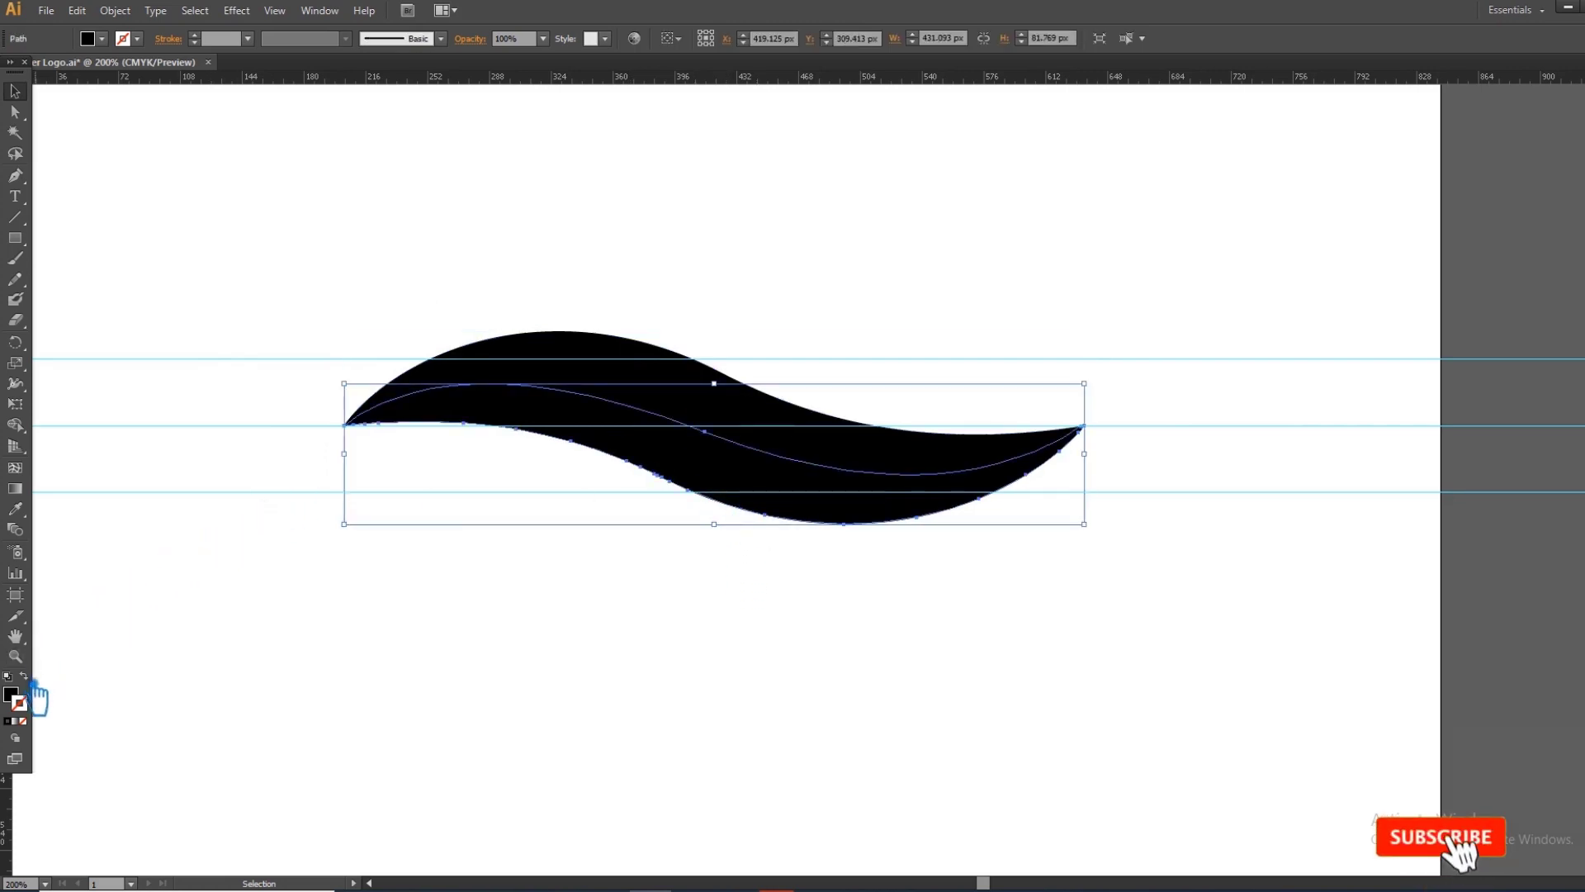
pyautogui.click(17, 699)
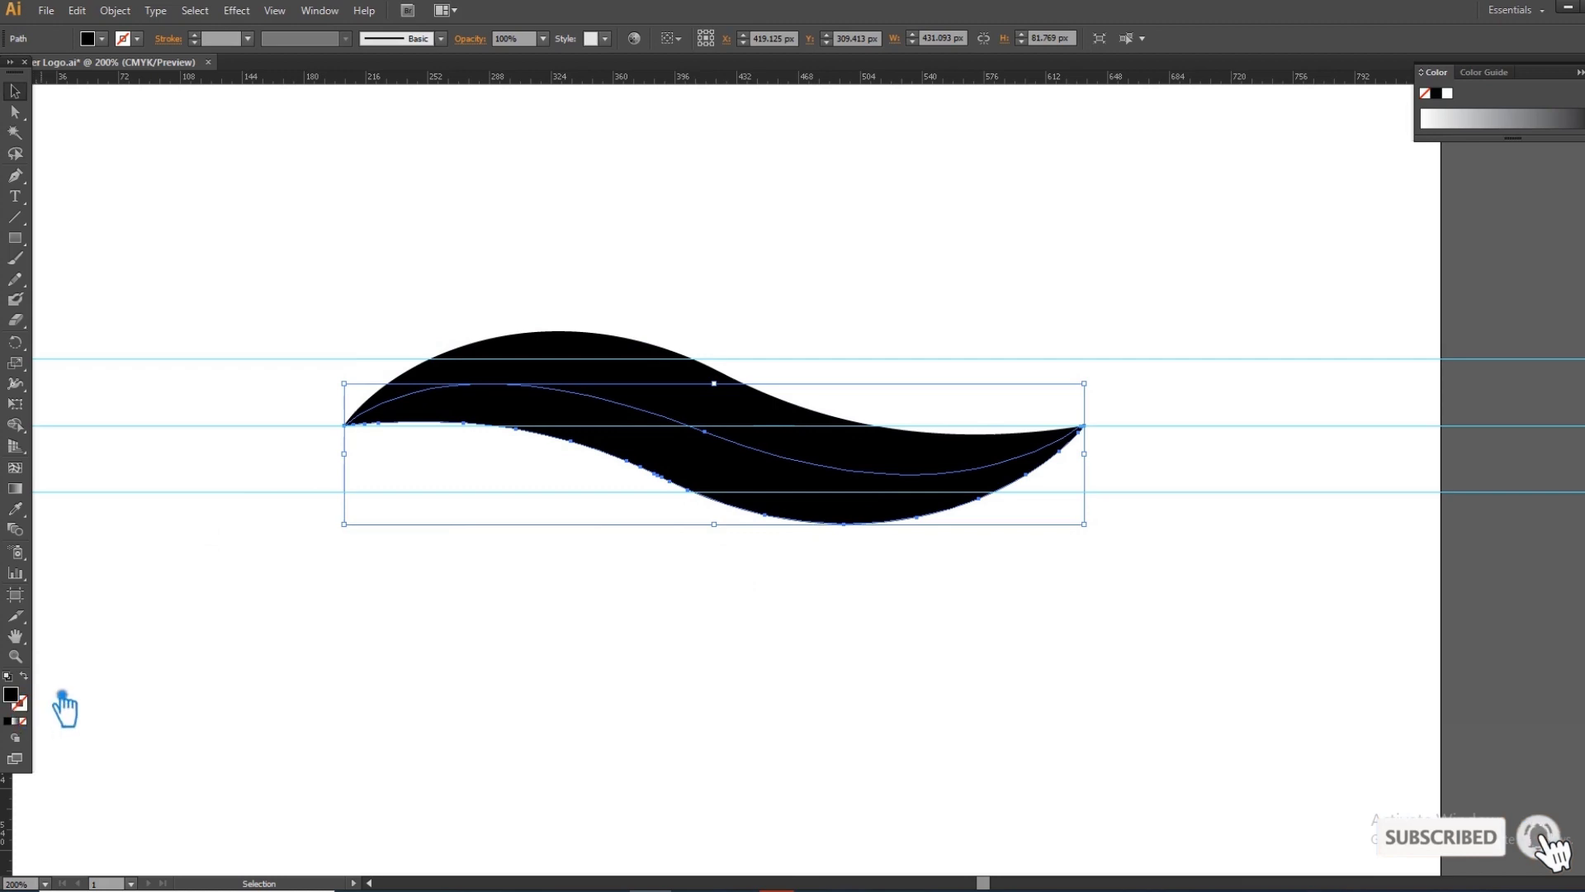
pyautogui.click(15, 509)
pyautogui.click(1523, 615)
pyautogui.click(15, 91)
pyautogui.click(618, 239)
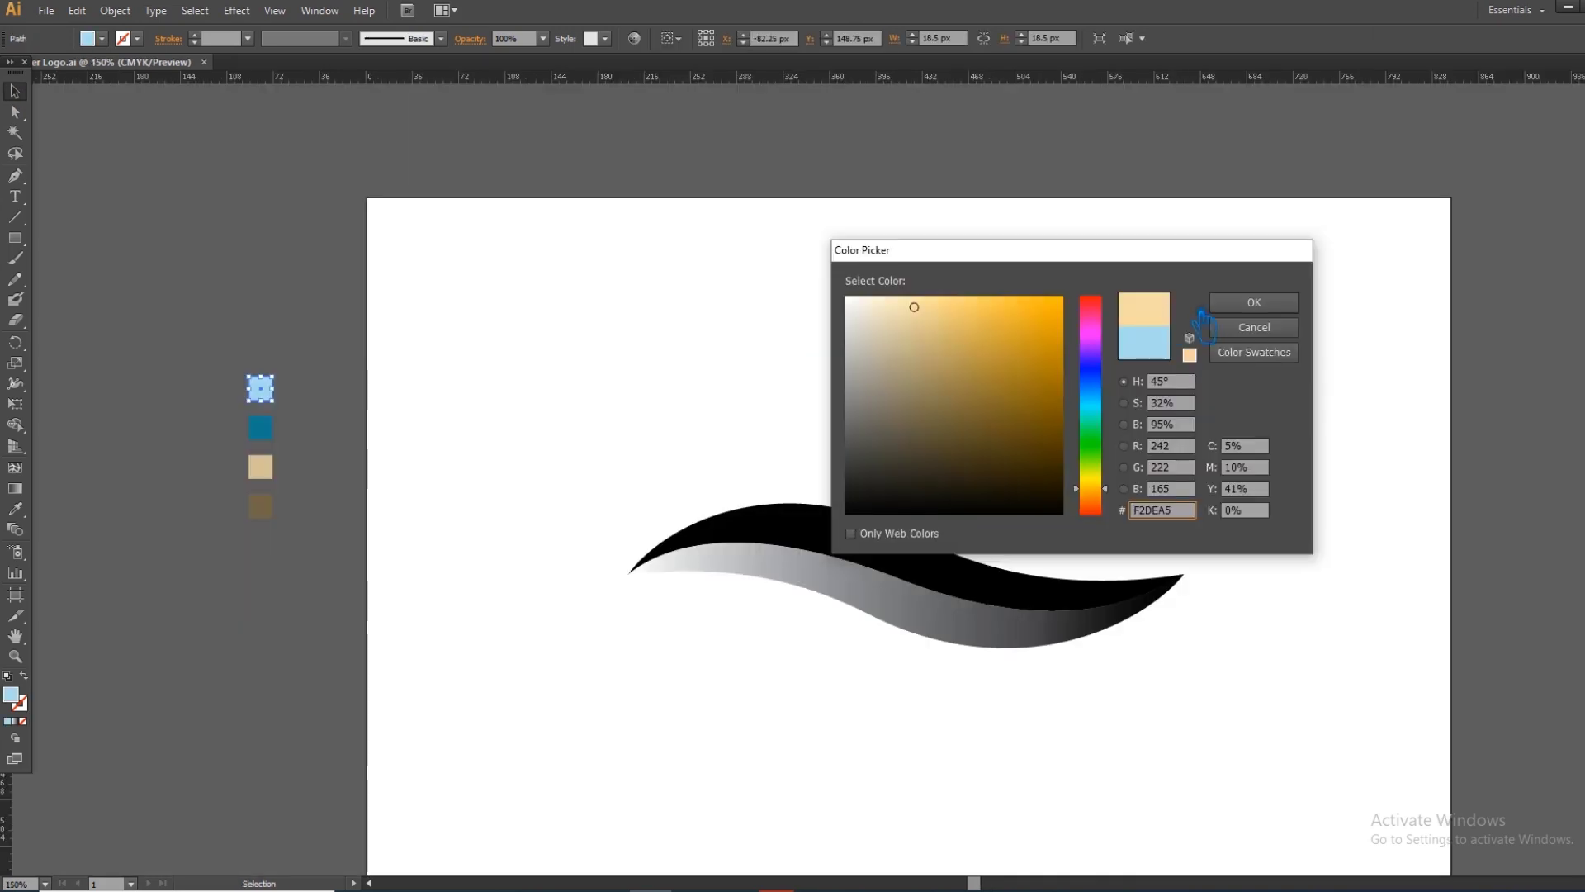
# Recolour the top sample square to F2DEA5, and the blue square below it to a warmer brown based on the bottom square's 706449.
pyautogui.click(1239, 304)
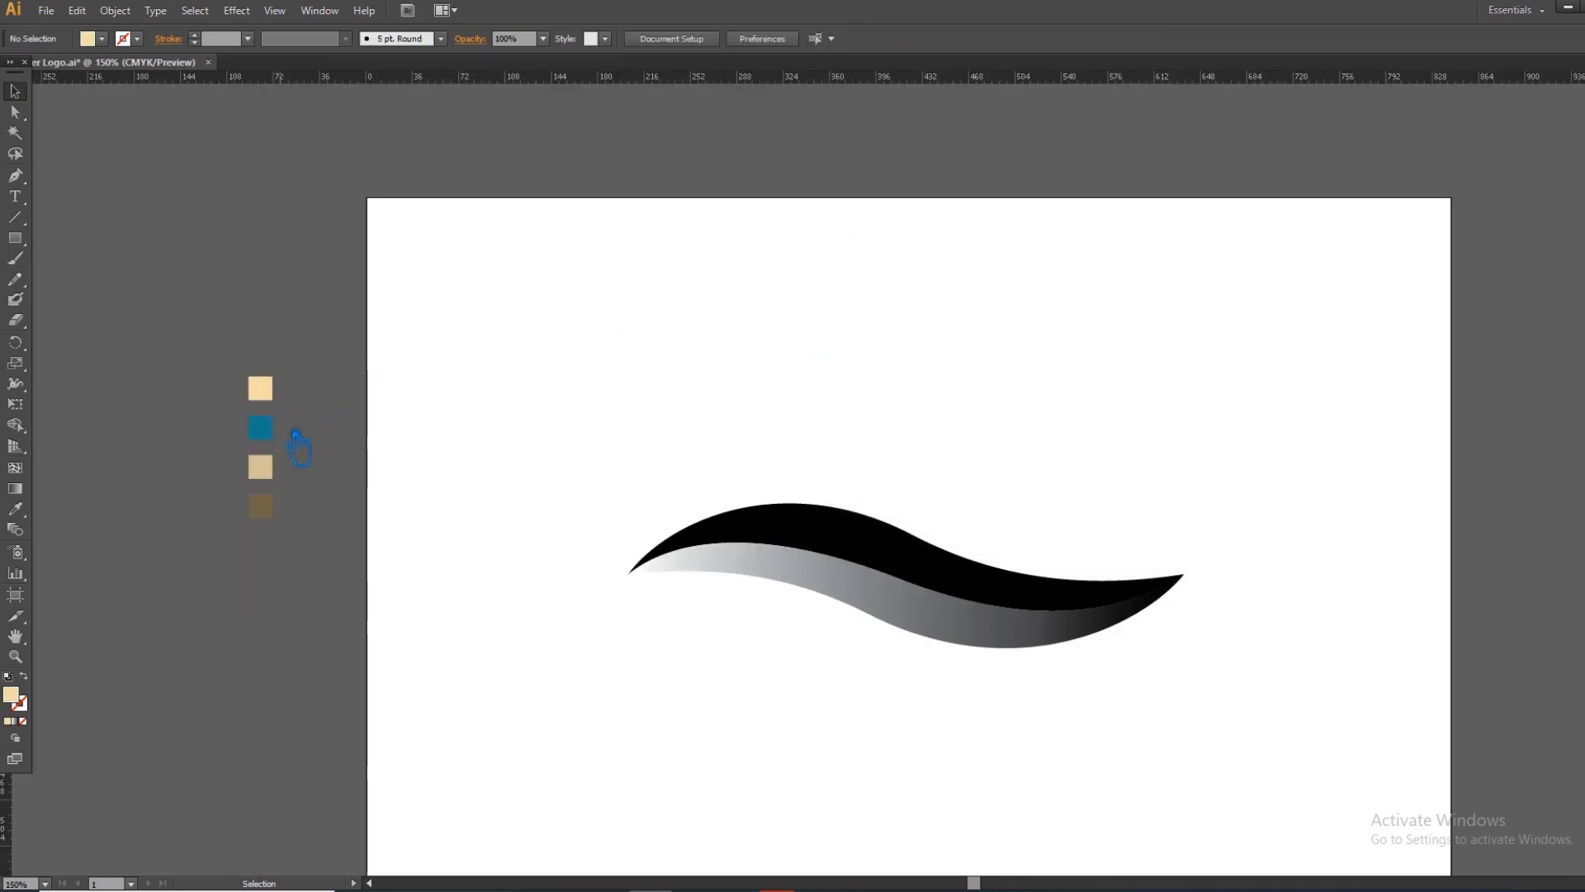
pyautogui.click(260, 428)
pyautogui.click(14, 509)
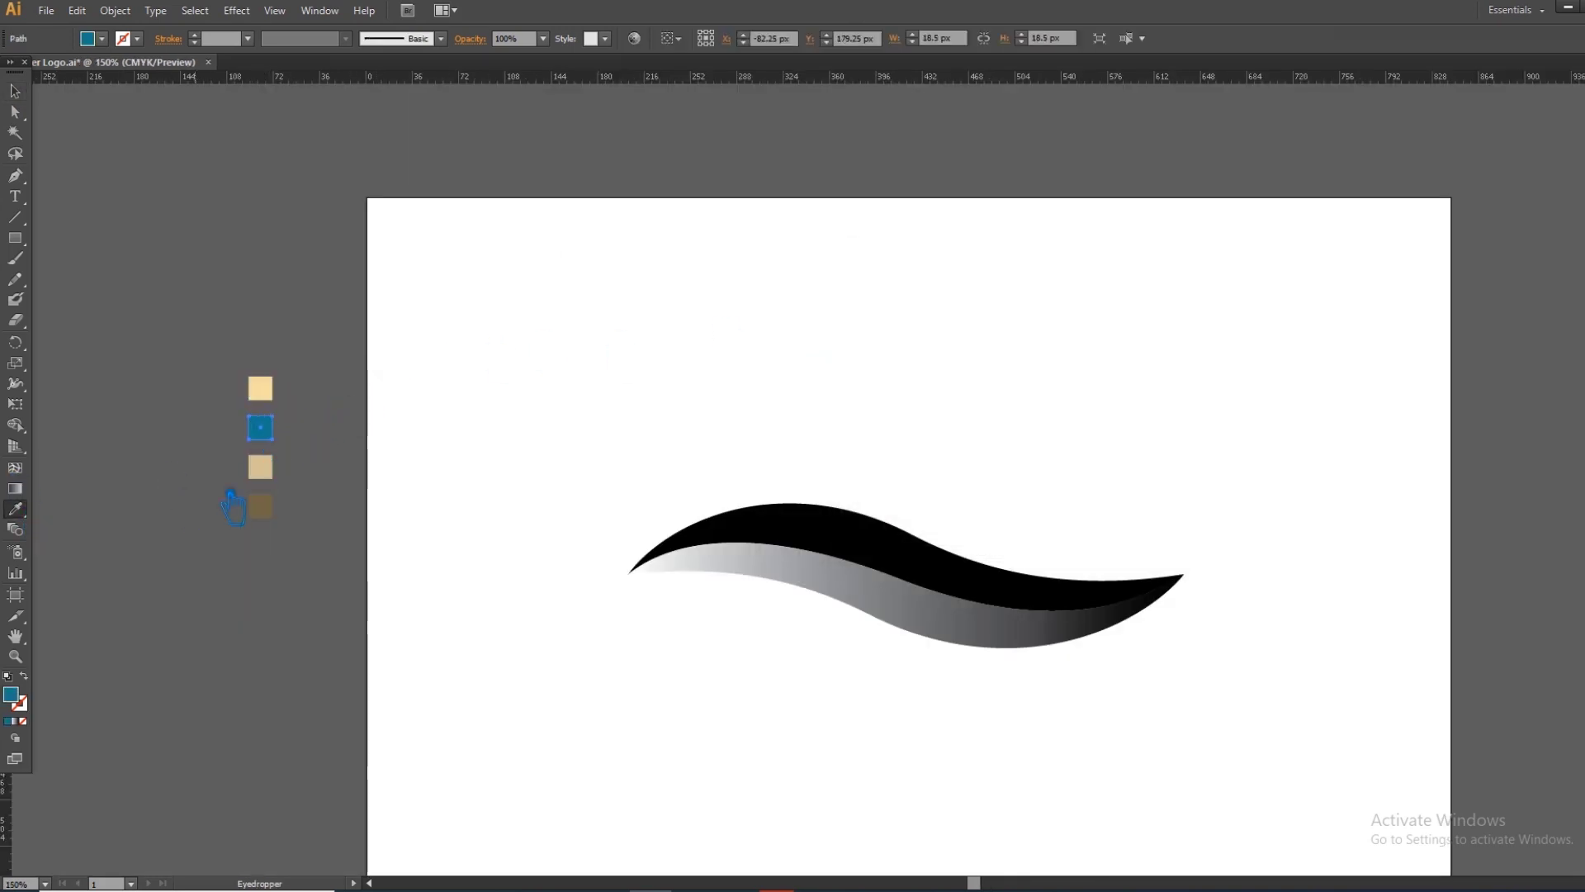
pyautogui.doubleClick(24, 704)
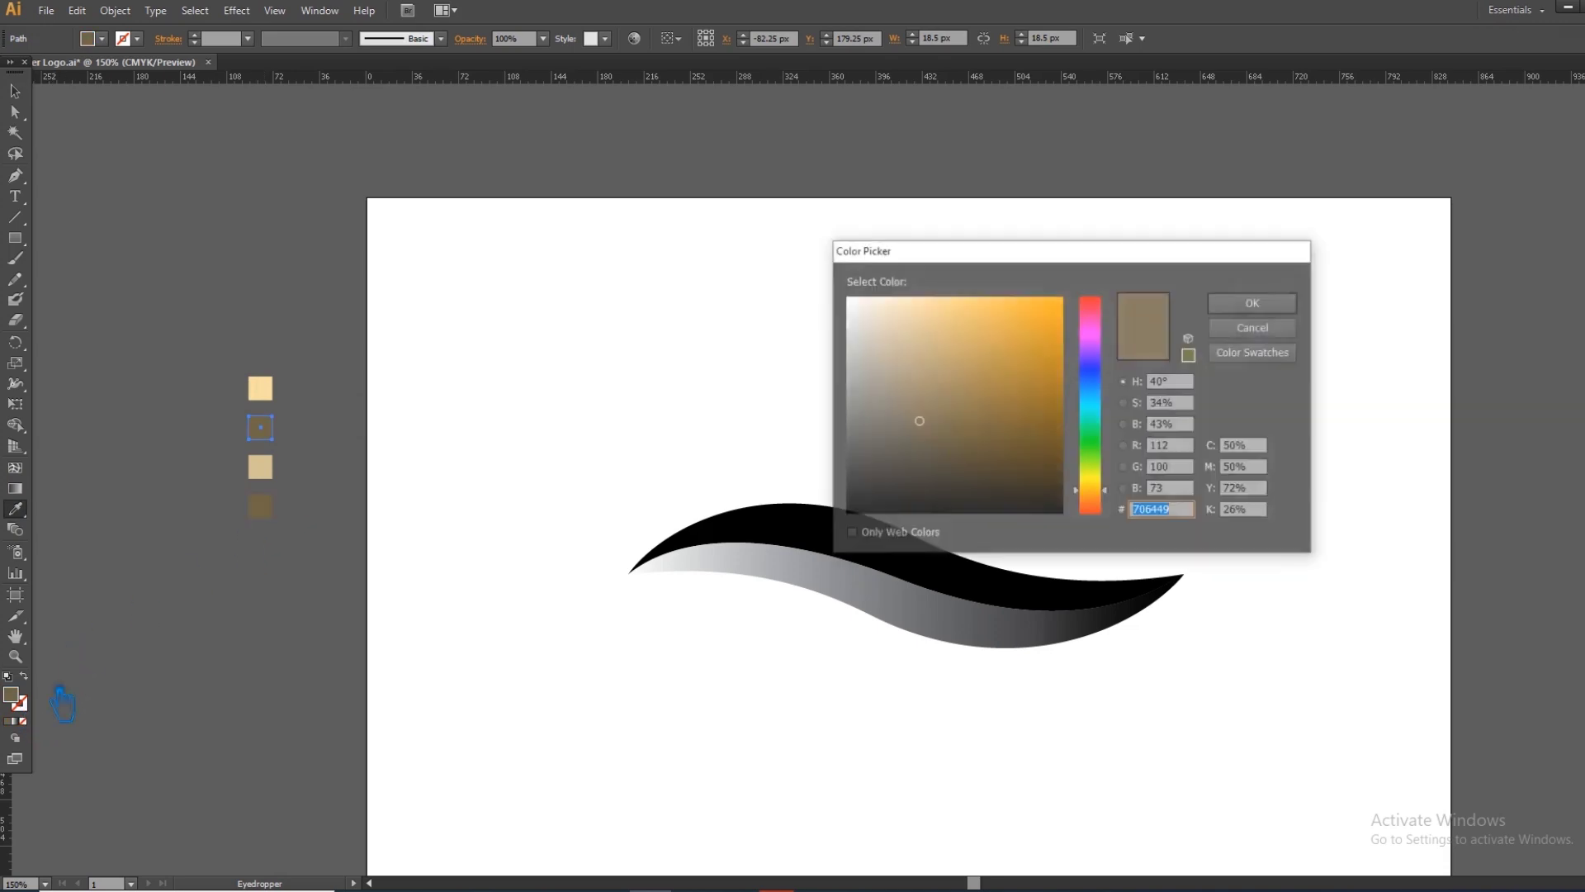
pyautogui.moveTo(948, 413)
pyautogui.mouseDown()
pyautogui.moveTo(982, 396)
pyautogui.moveTo(948, 385)
pyautogui.moveTo(942, 417)
pyautogui.mouseUp()
pyautogui.click(1109, 498)
pyautogui.click(1285, 307)
pyautogui.click(17, 92)
pyautogui.click(214, 162)
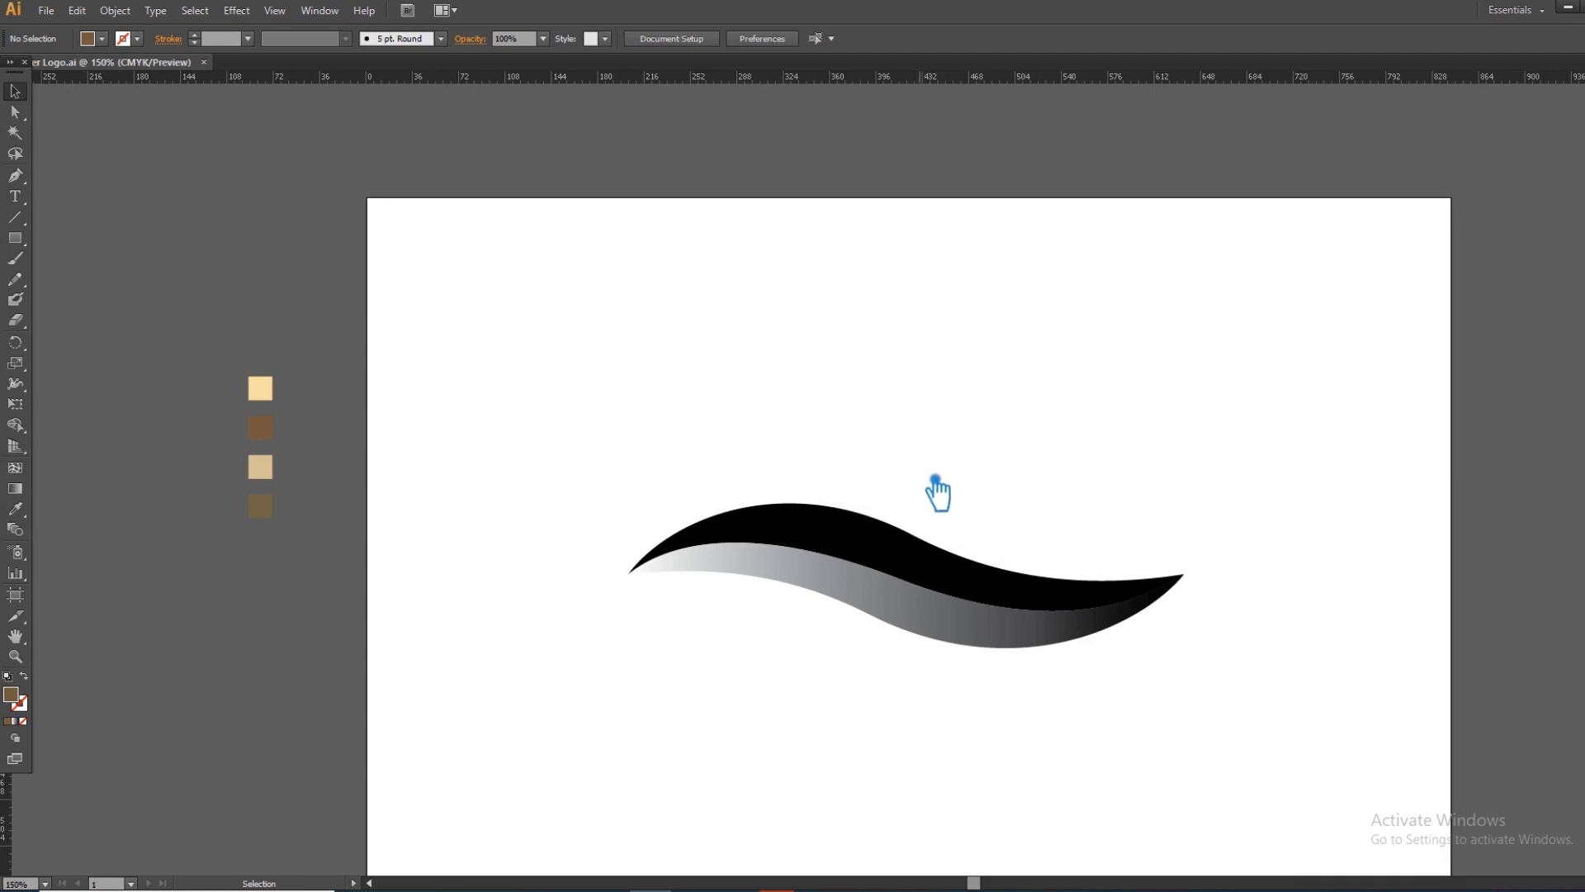
# Open the gradient settings for the lower half of the wave.
pyautogui.click(910, 541)
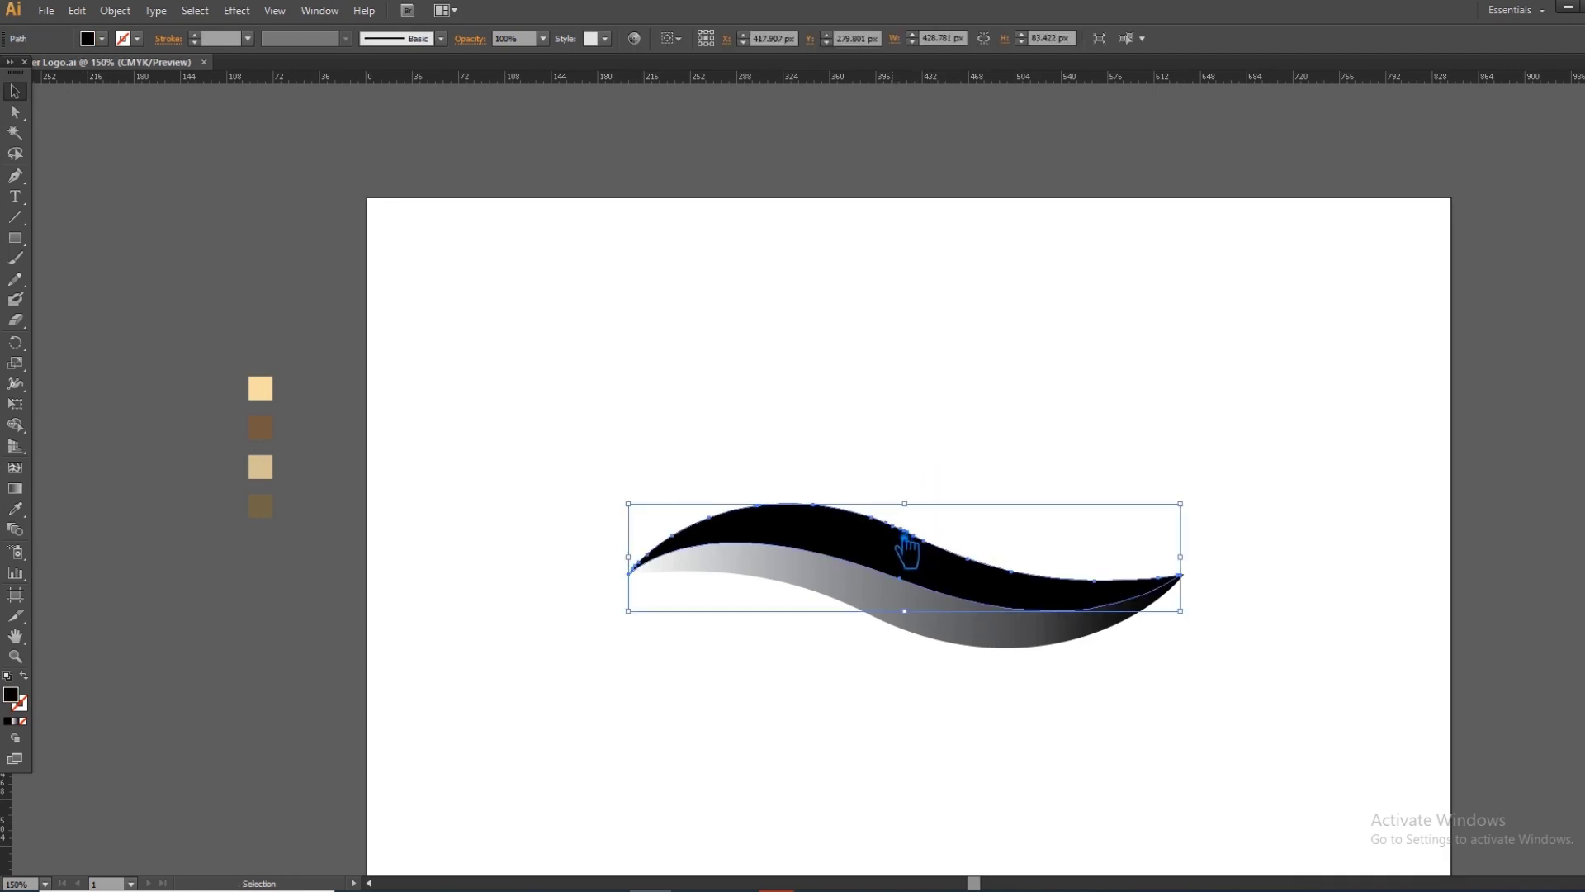
pyautogui.click(1032, 629)
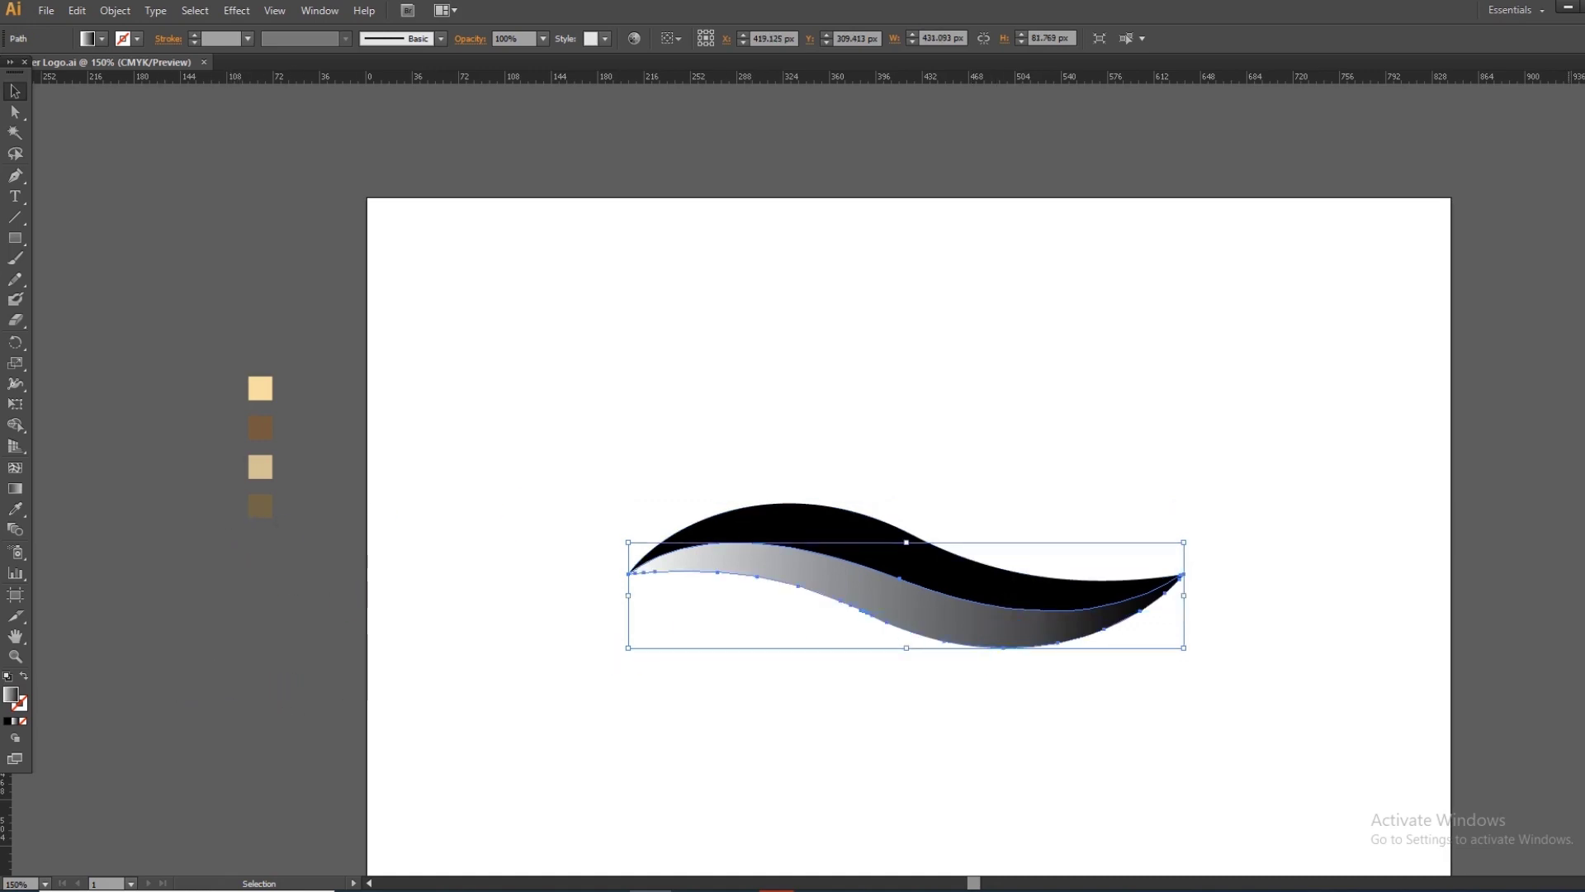
pyautogui.hotkey('ctrl', 'F9')
# Try the colour ffffff on the lower half's black gradient stop, and undo the change.
pyautogui.click(1580, 347)
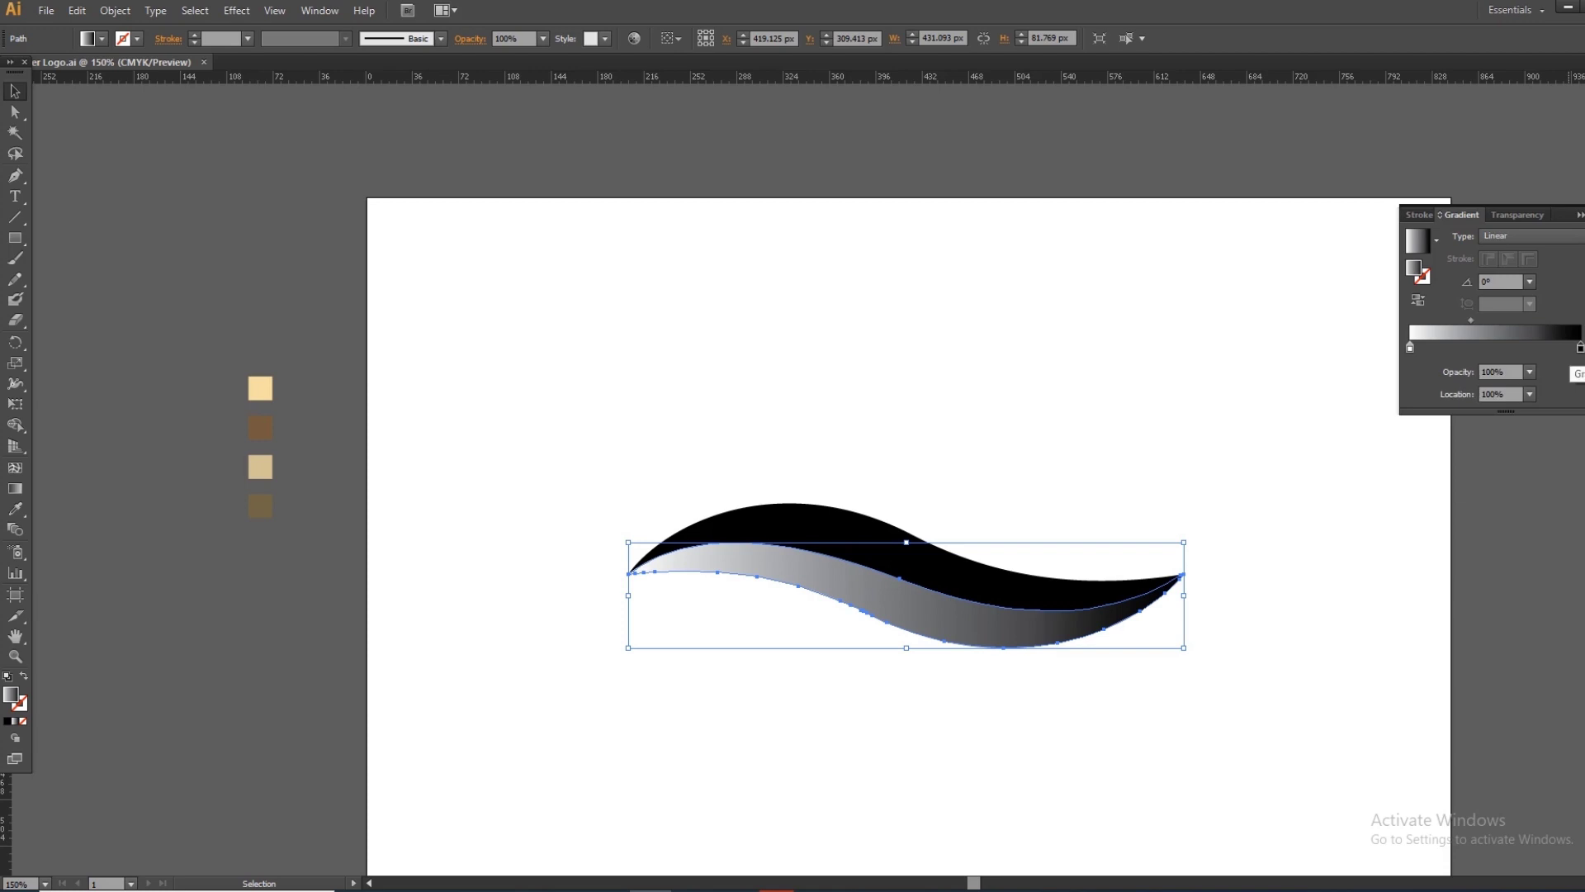
pyautogui.doubleClick(1422, 277)
pyautogui.write('ffffff')
pyautogui.click(1280, 307)
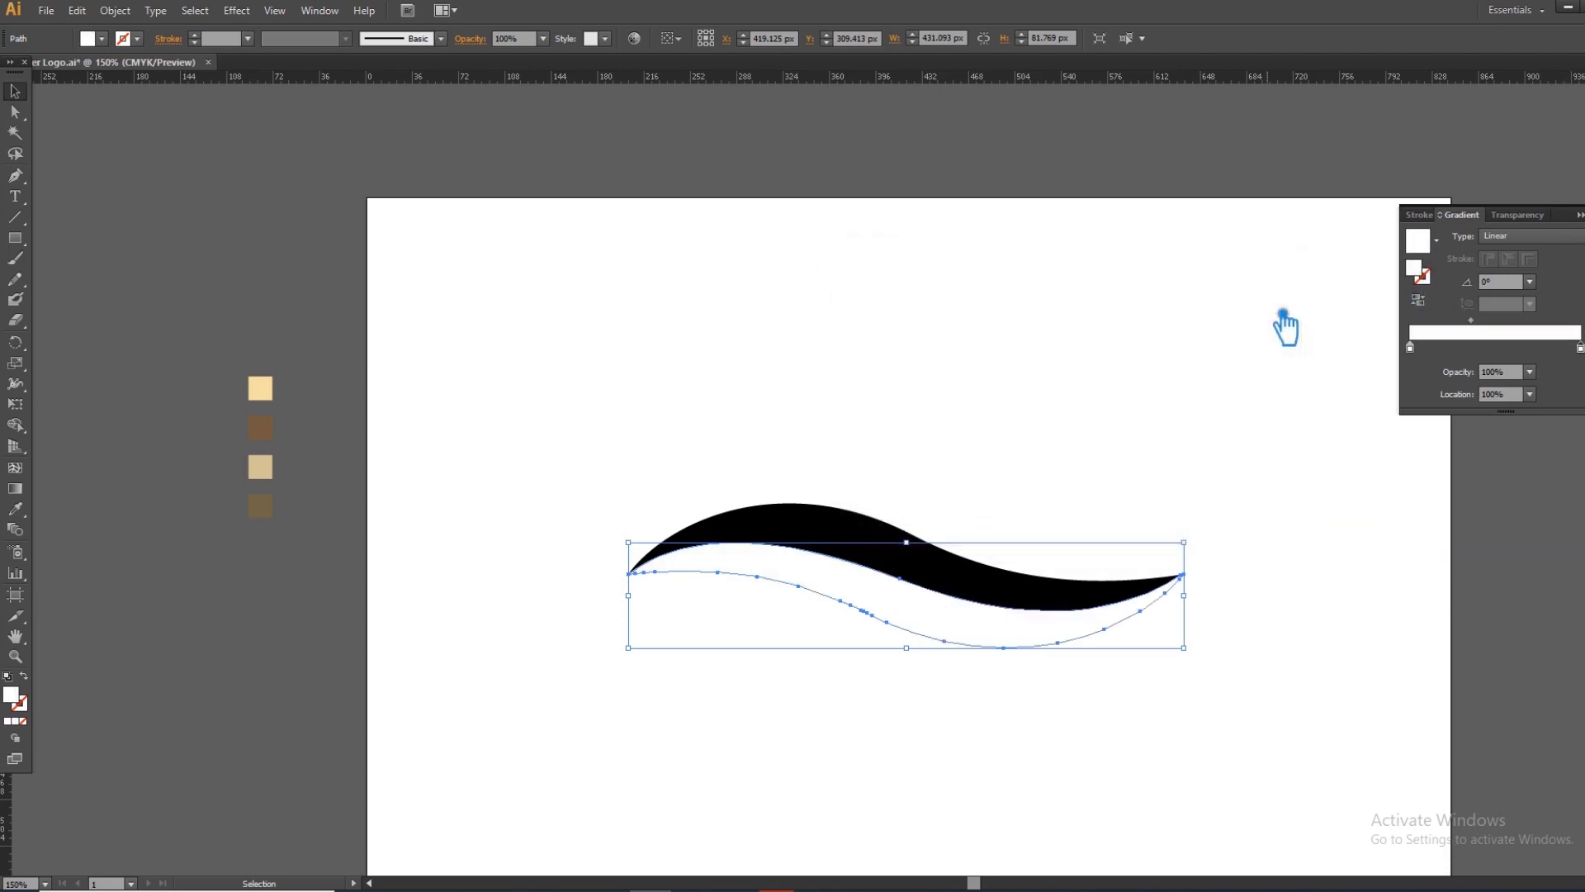
pyautogui.hotkey('ctrl', 'z')
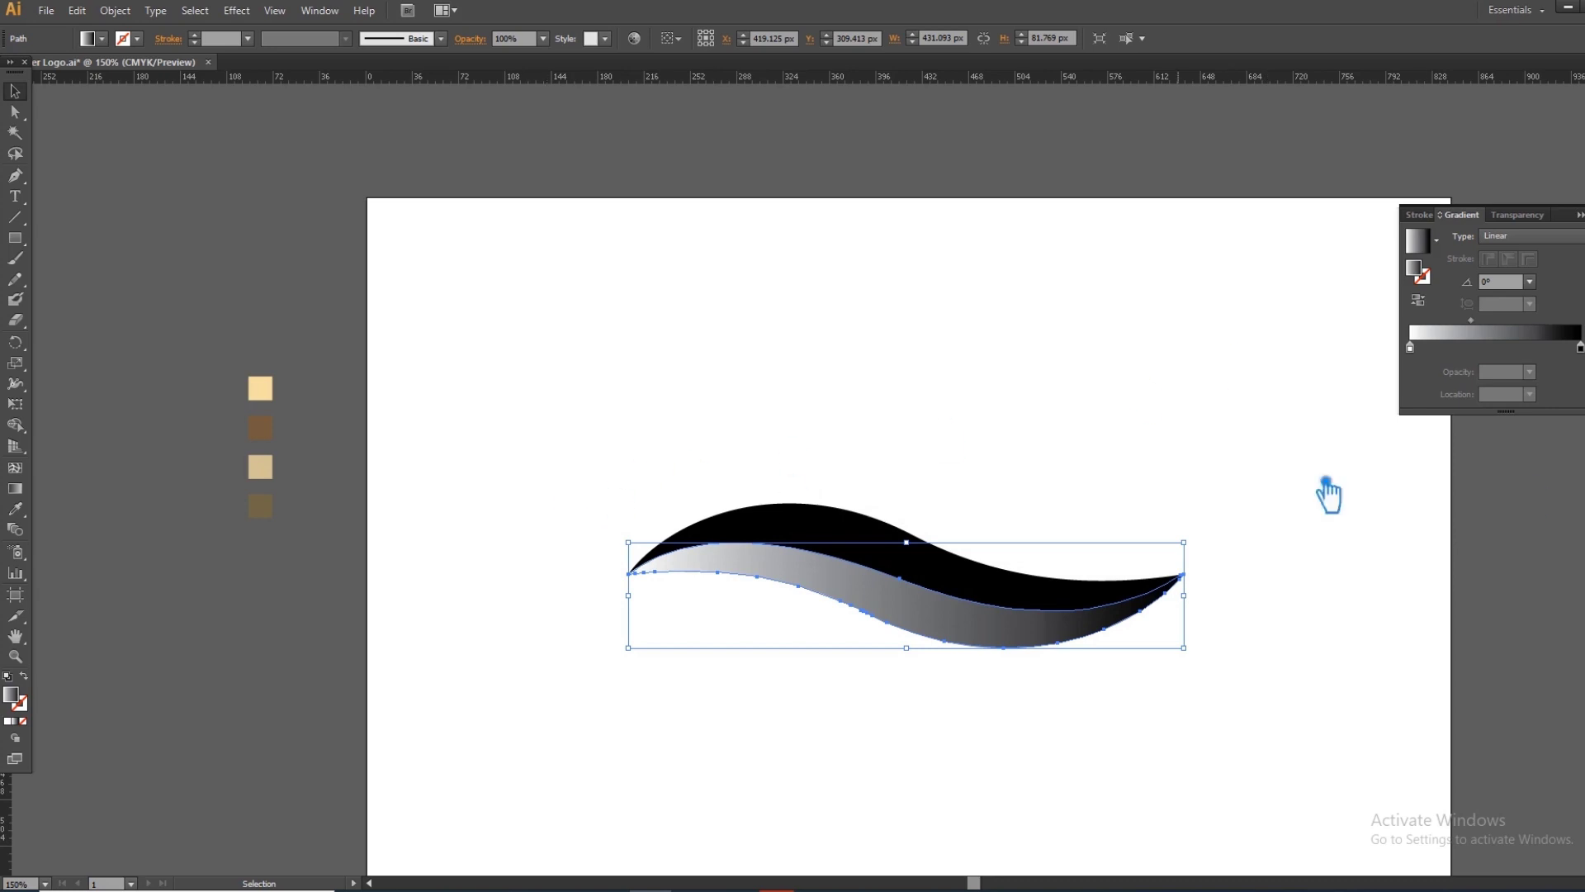
pyautogui.click(1580, 347)
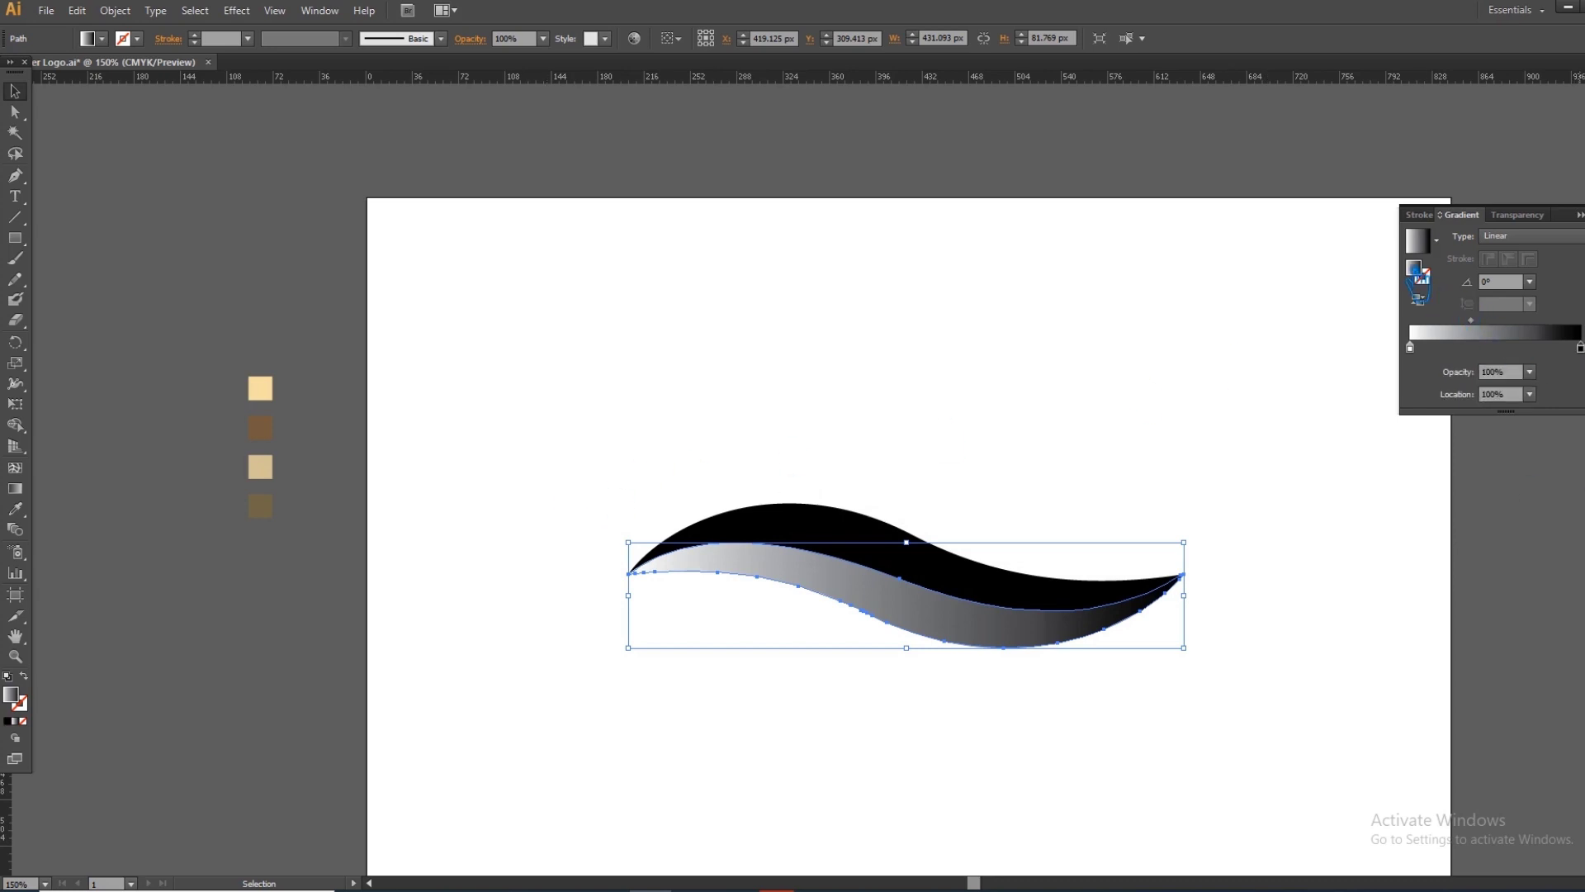
pyautogui.doubleClick(1425, 275)
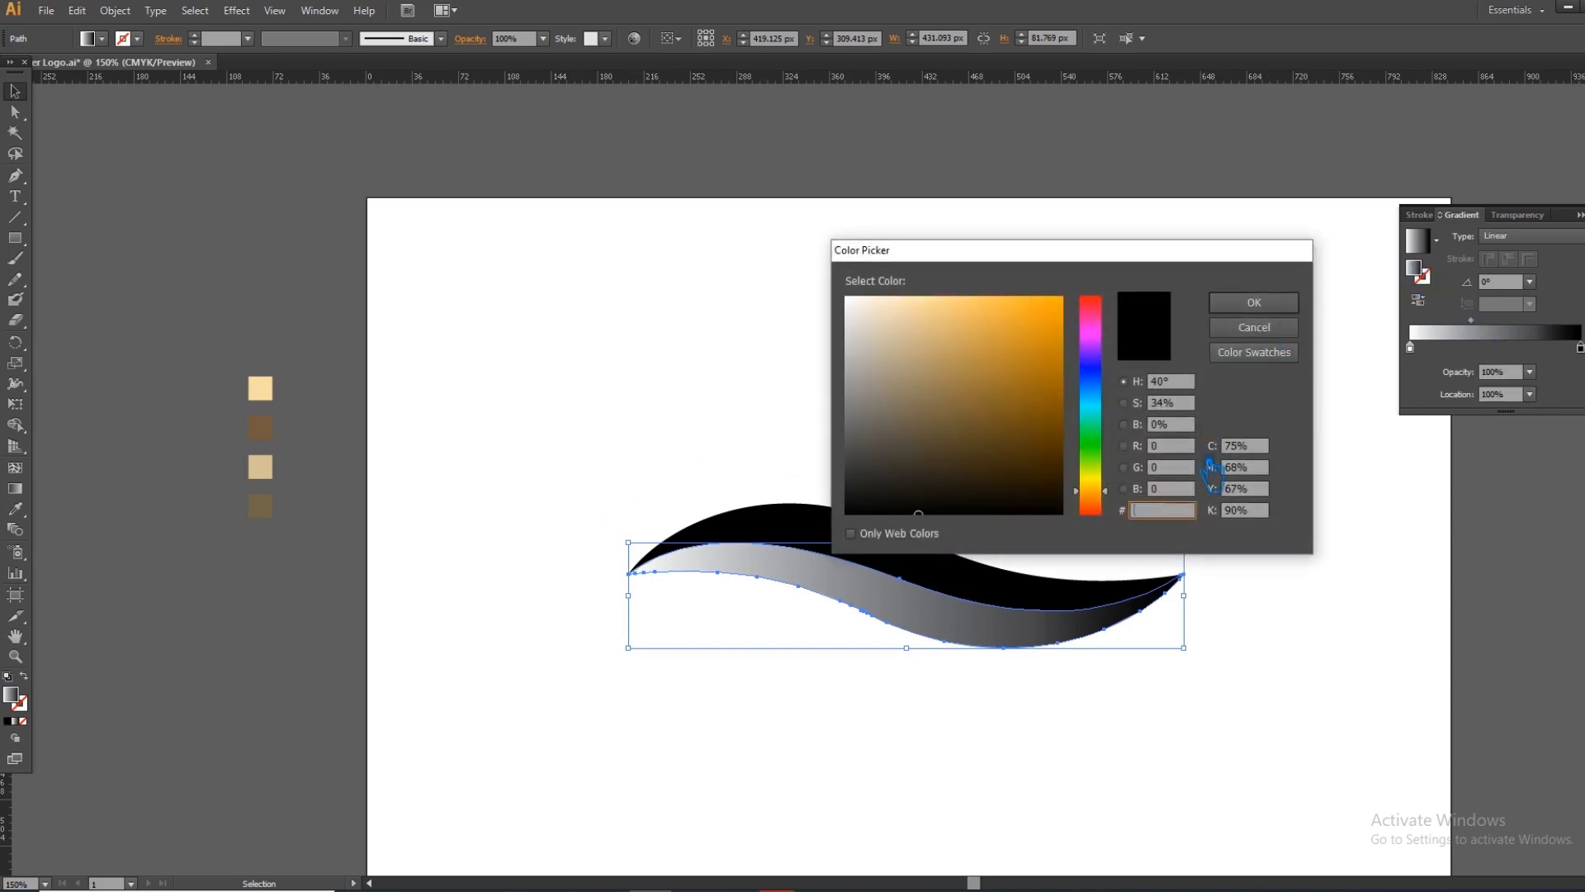
pyautogui.click(1254, 328)
# Copy colour 706449 from the bottom sample square and apply it to the black gradient stop of the wave's lower half.
pyautogui.click(262, 505)
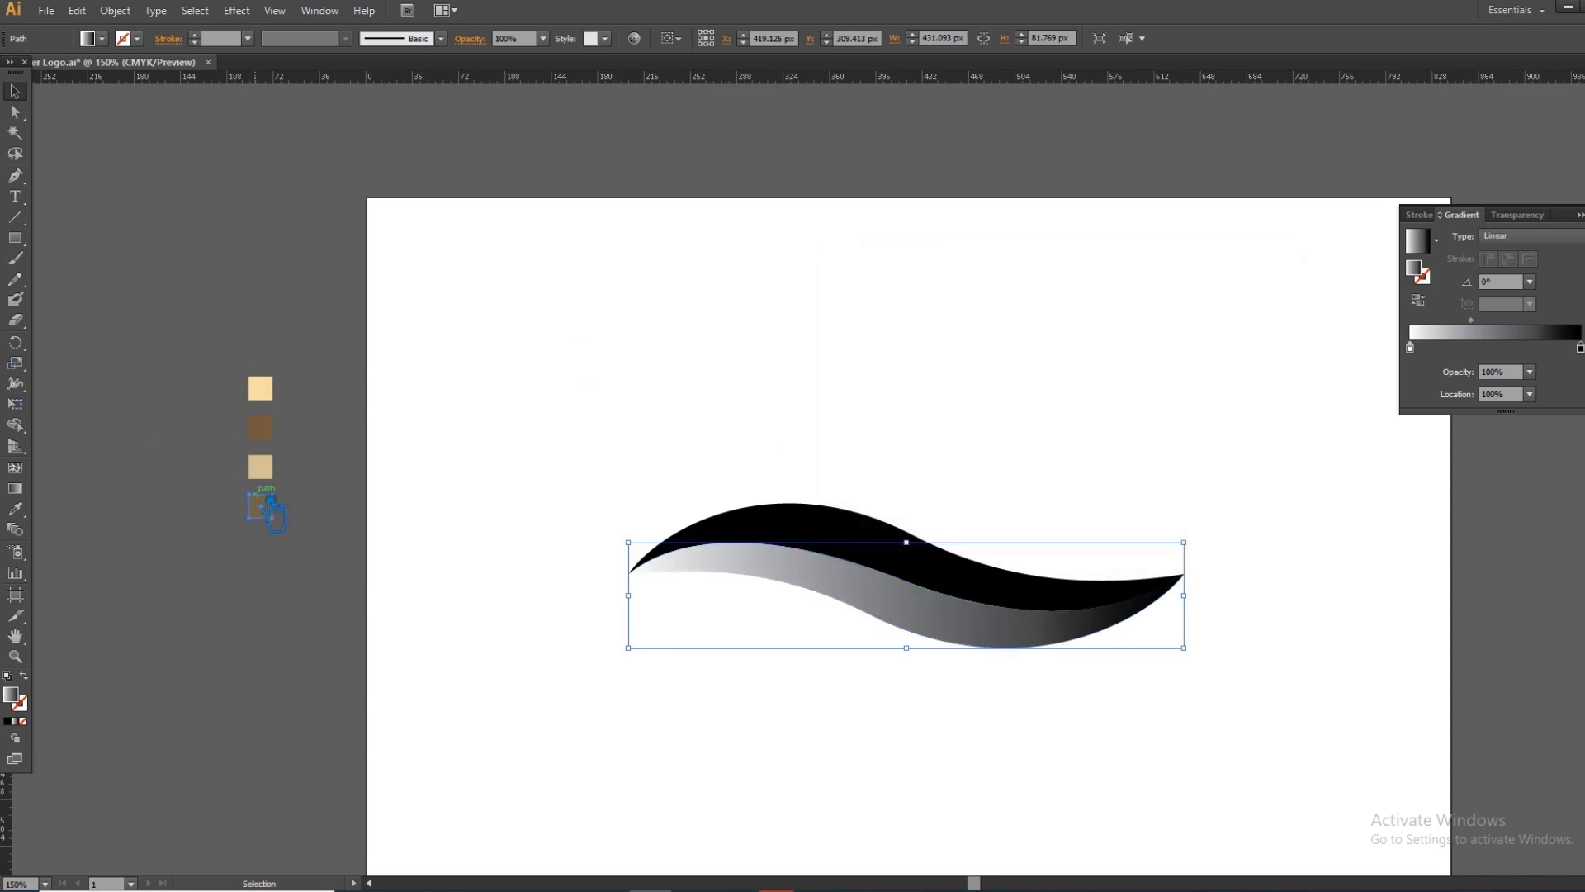
pyautogui.doubleClick(22, 702)
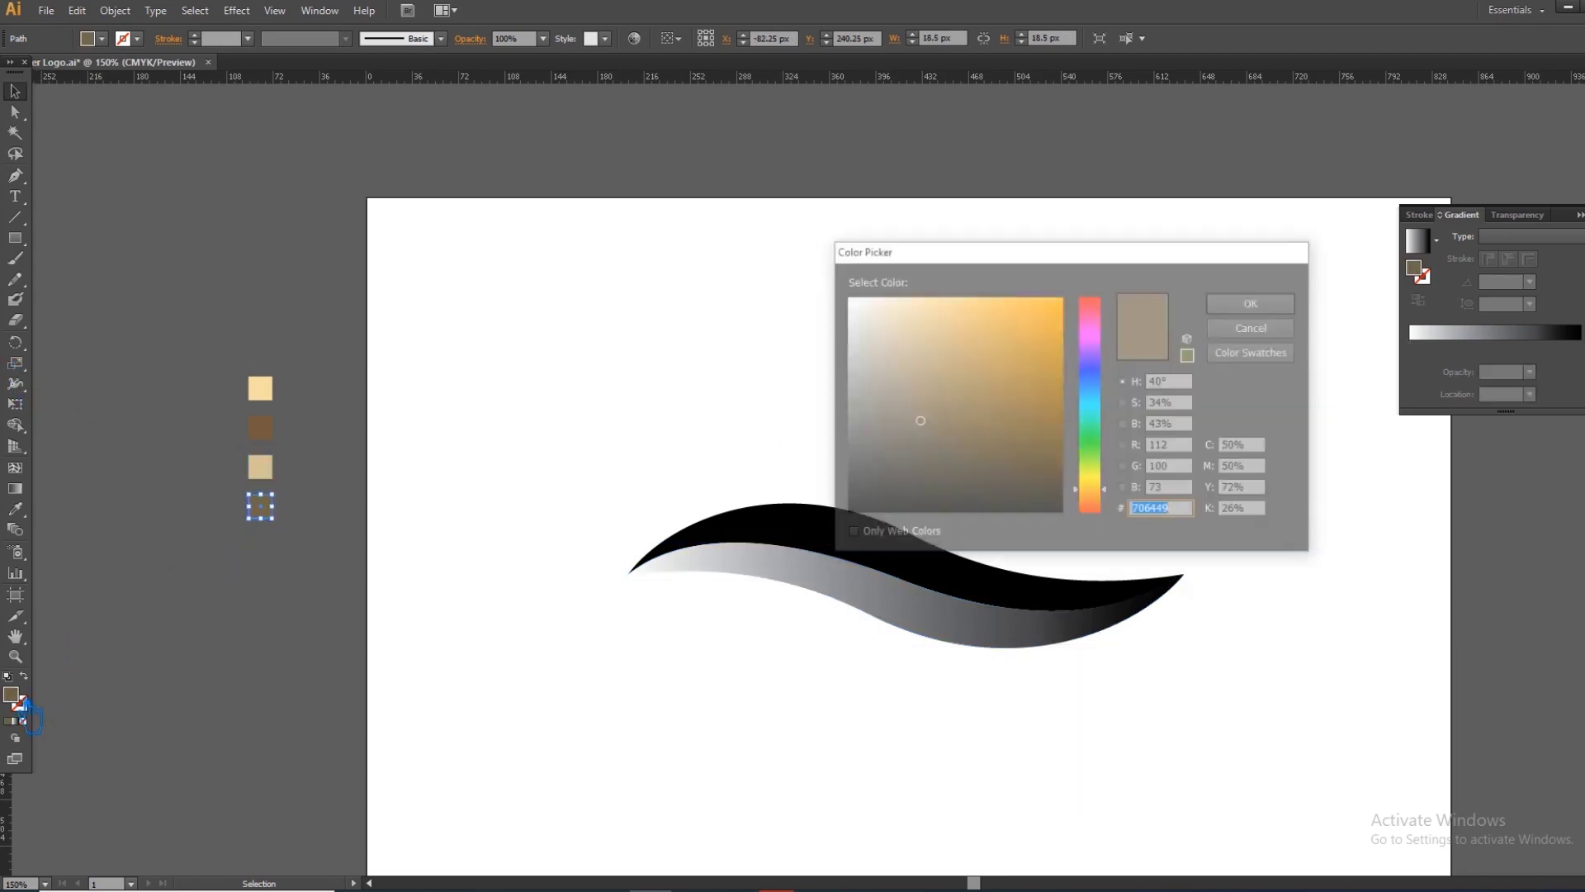
pyautogui.click(1255, 328)
pyautogui.click(861, 609)
pyautogui.click(1580, 348)
pyautogui.doubleClick(1427, 275)
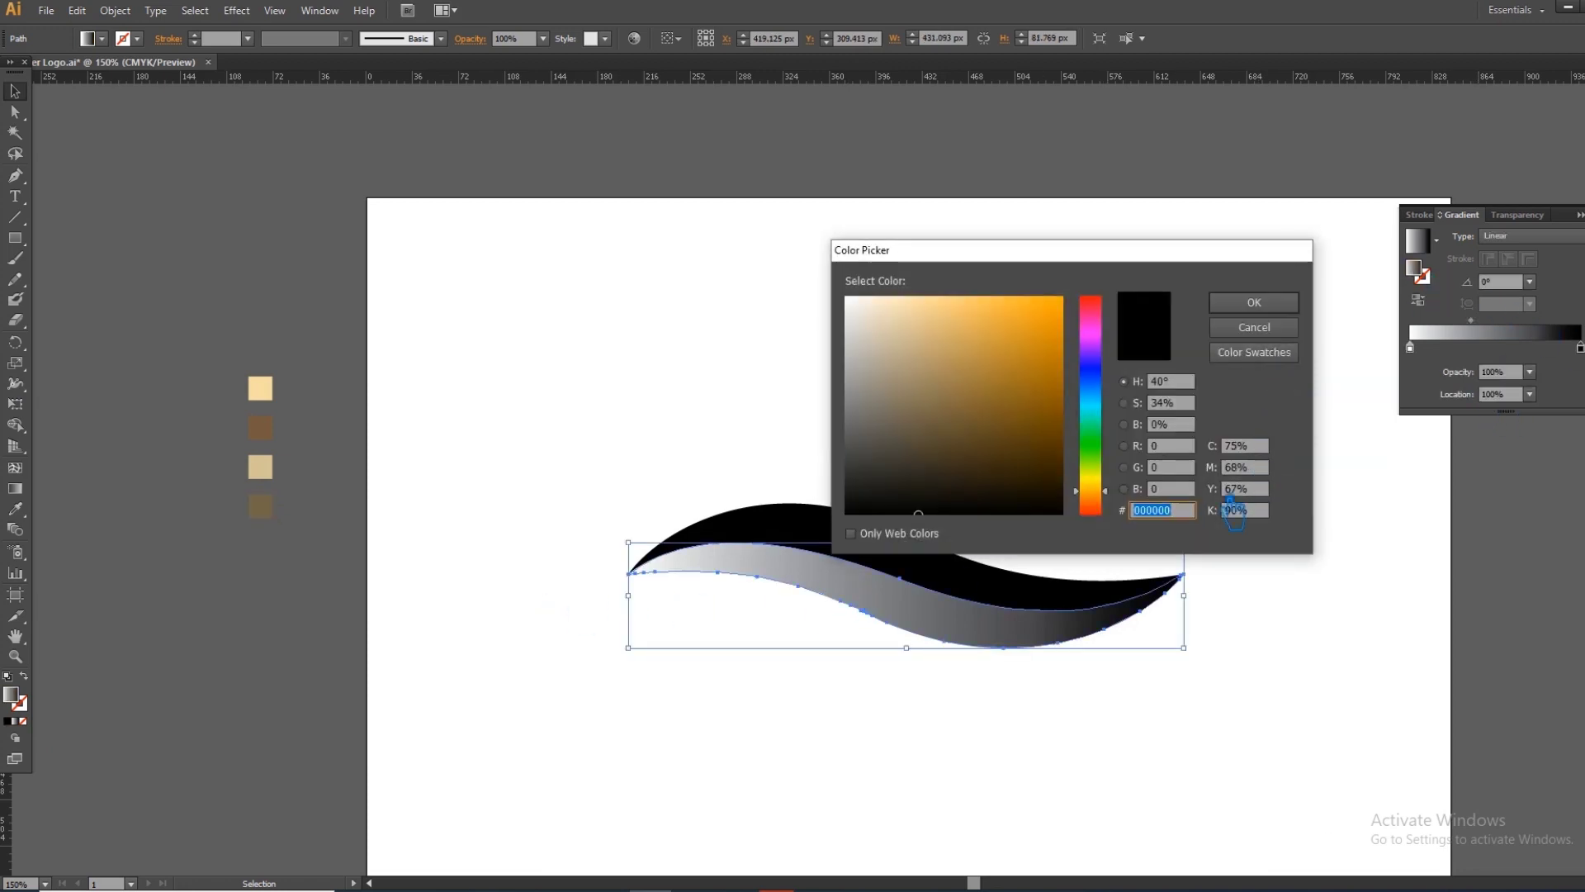
pyautogui.click(1281, 305)
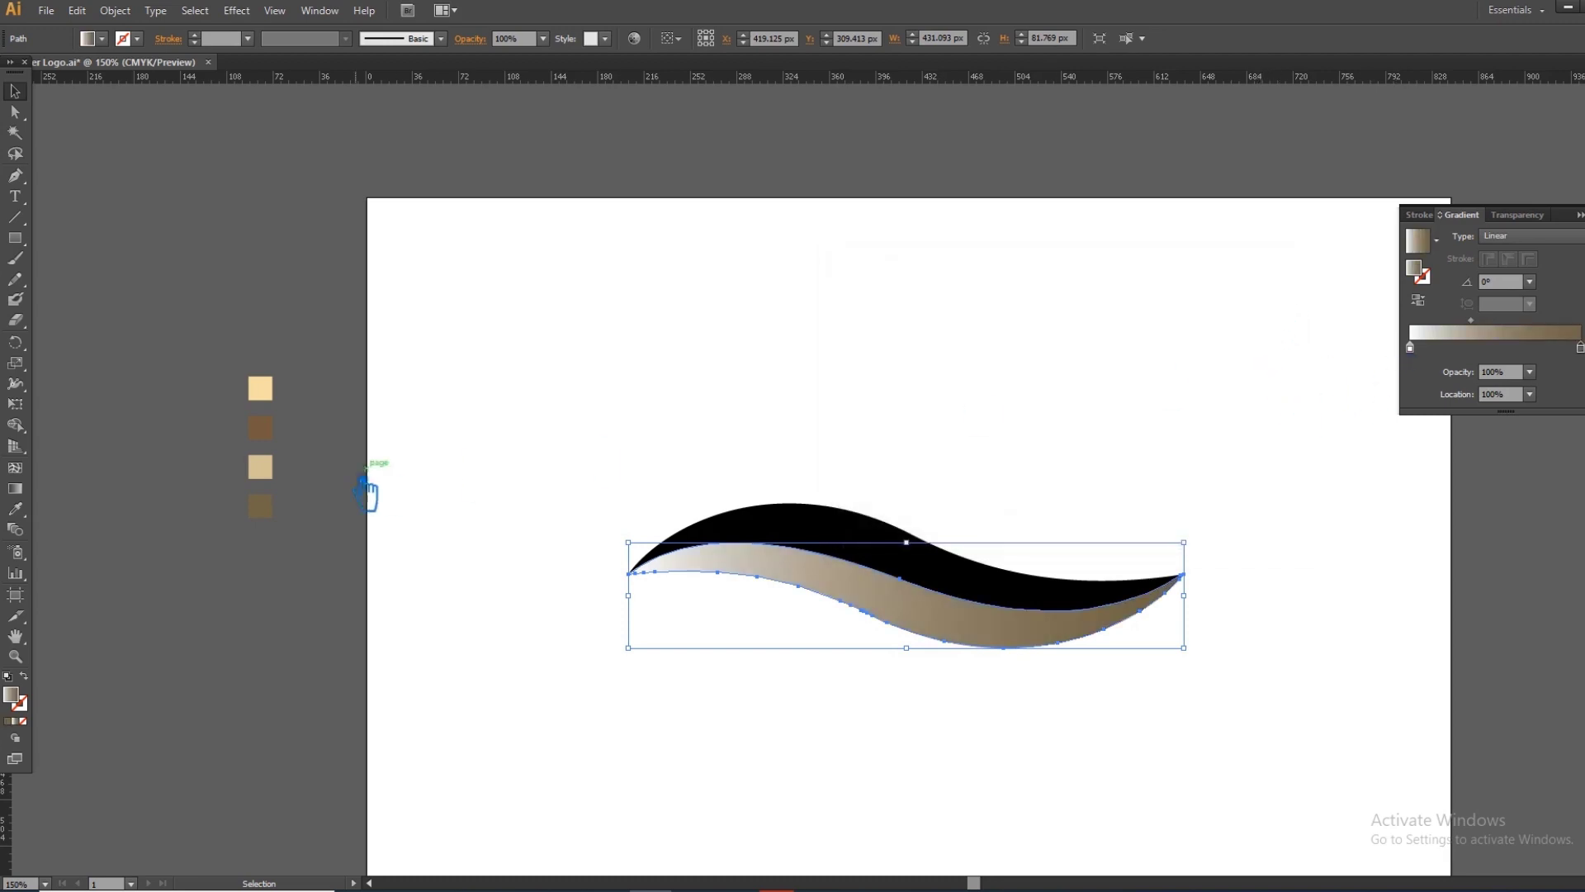
# Copy colour D2C196 from the third sample square and apply it to the white gradient stop of the wave's lower half.
pyautogui.click(261, 469)
pyautogui.doubleClick(24, 708)
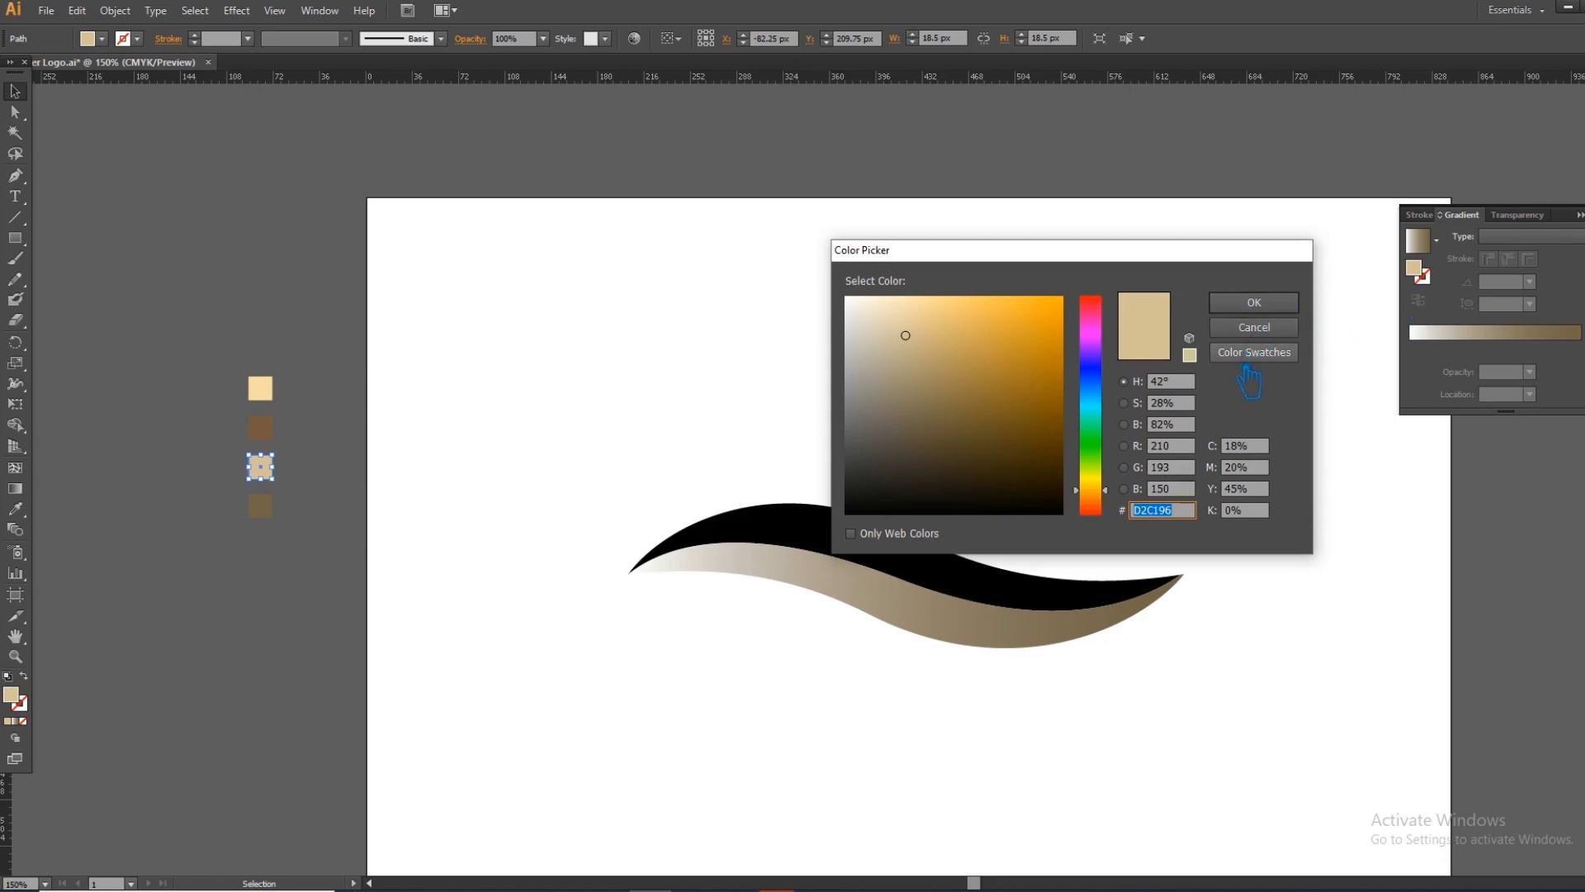
pyautogui.click(1280, 303)
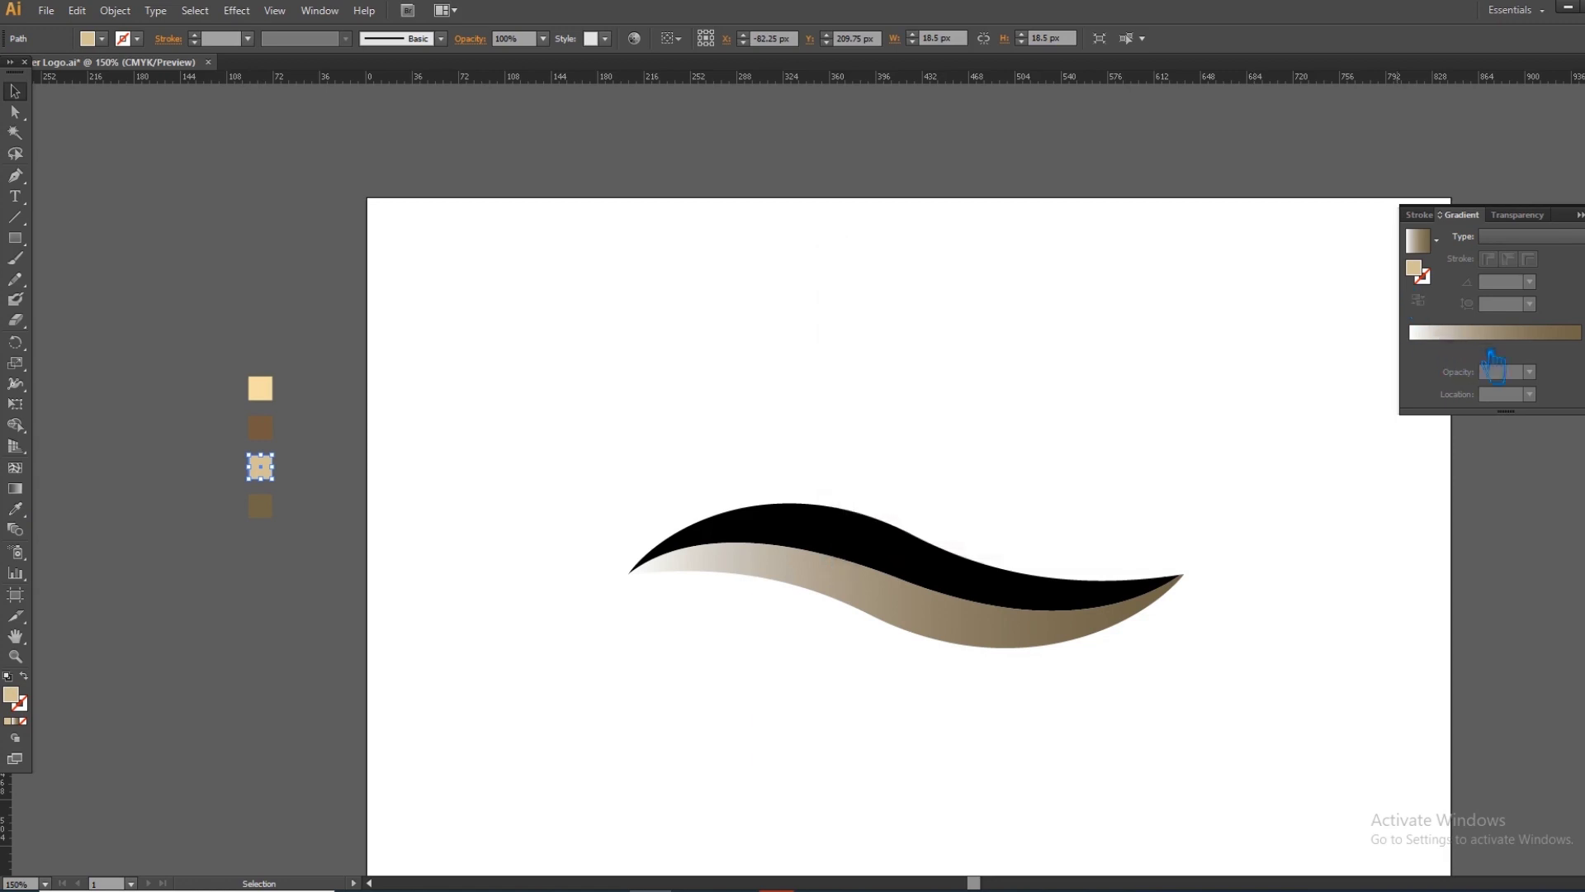
pyautogui.click(955, 638)
pyautogui.click(1410, 347)
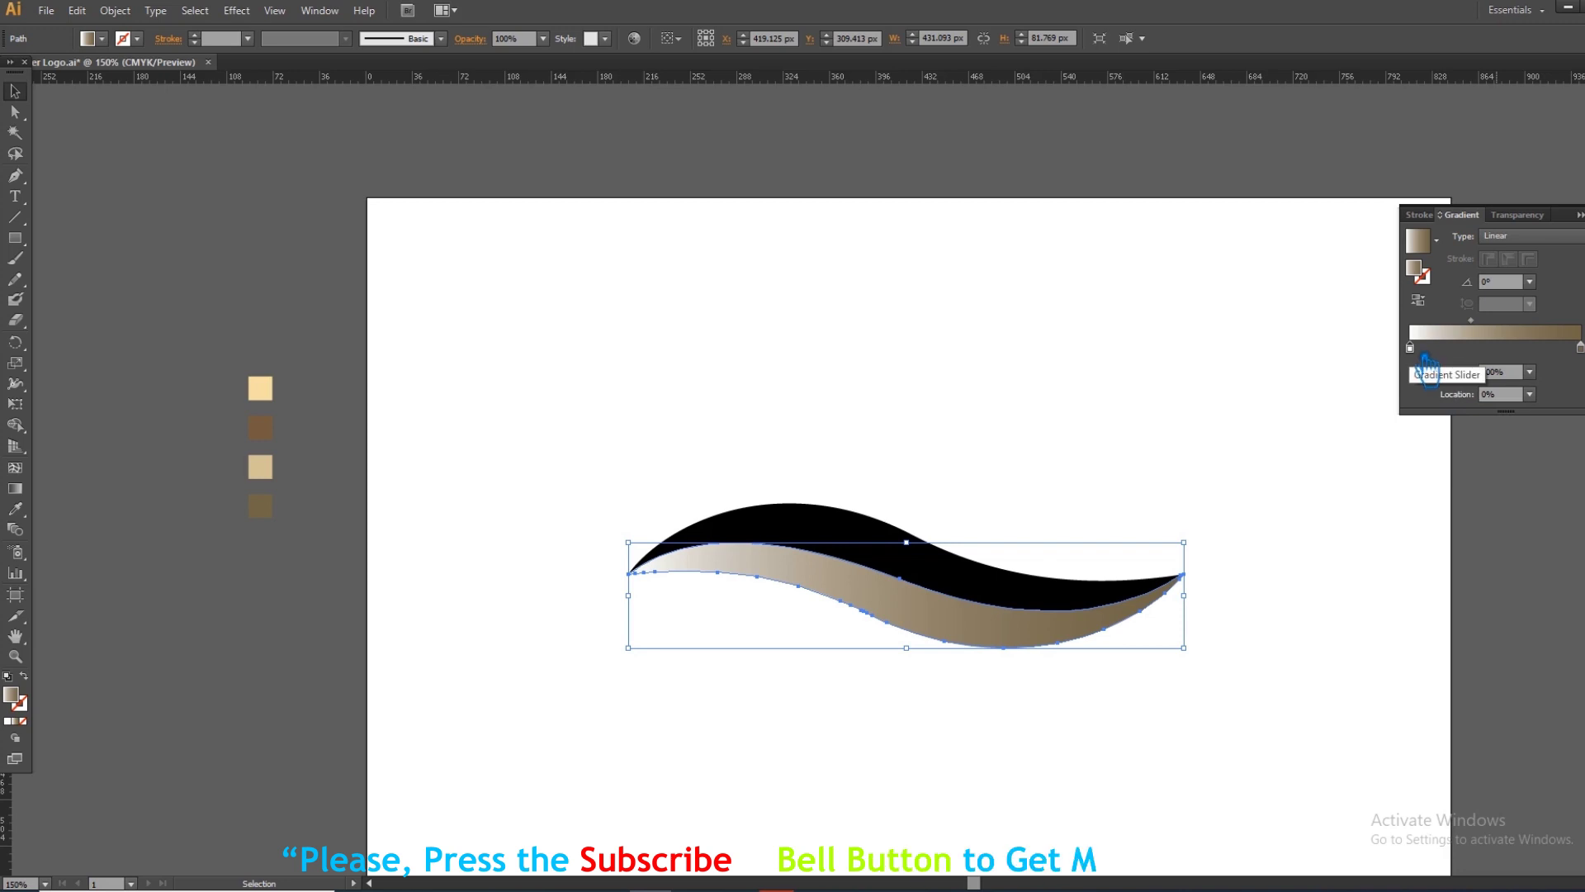
pyautogui.doubleClick(1421, 277)
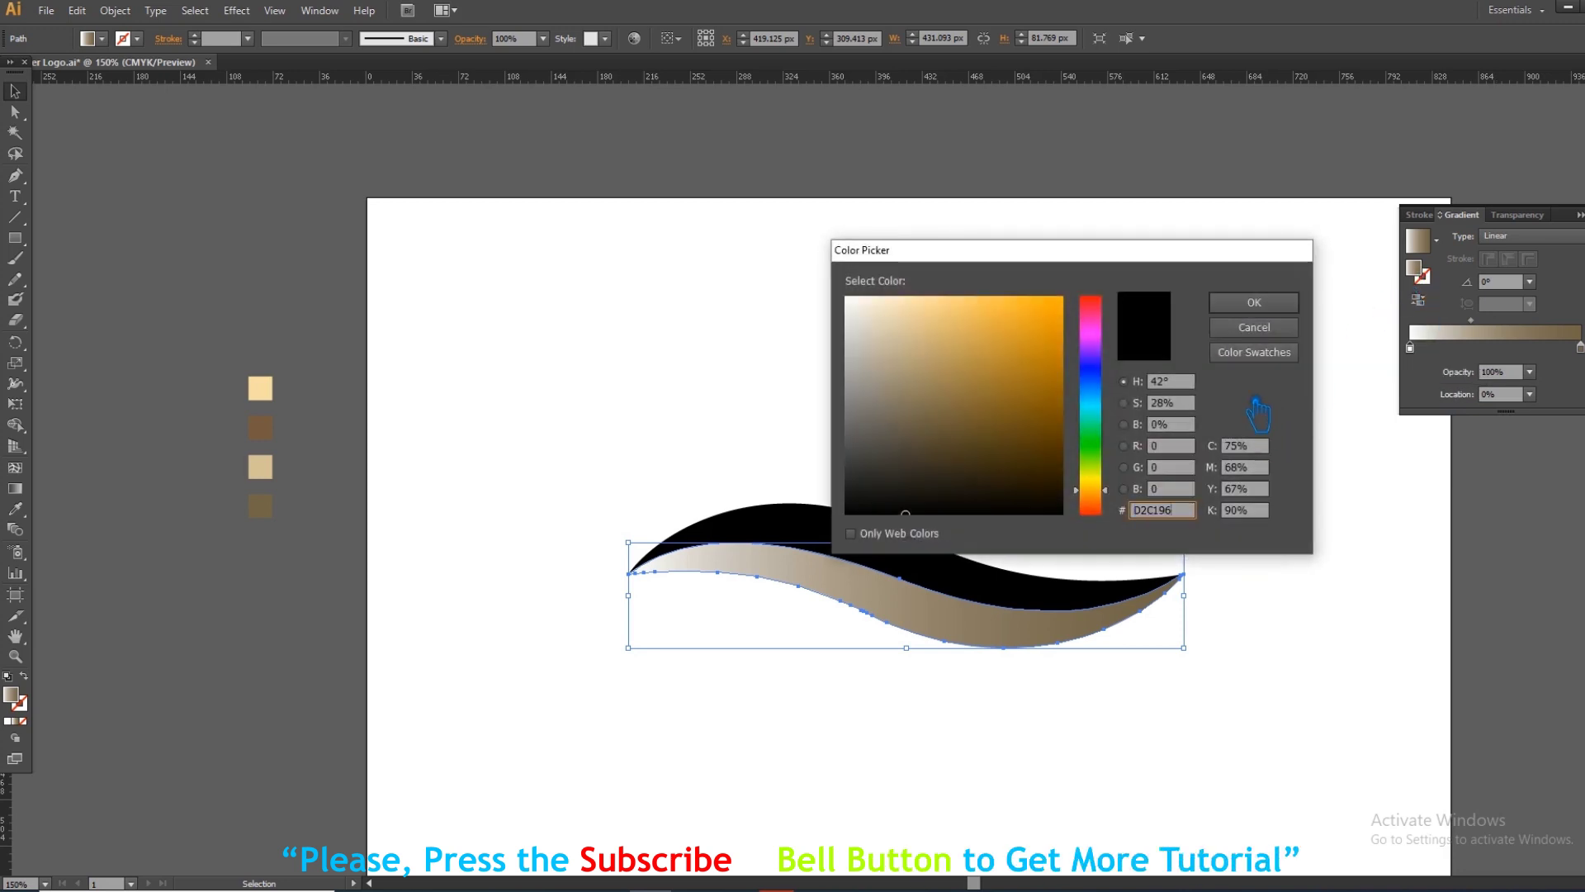
pyautogui.click(1254, 302)
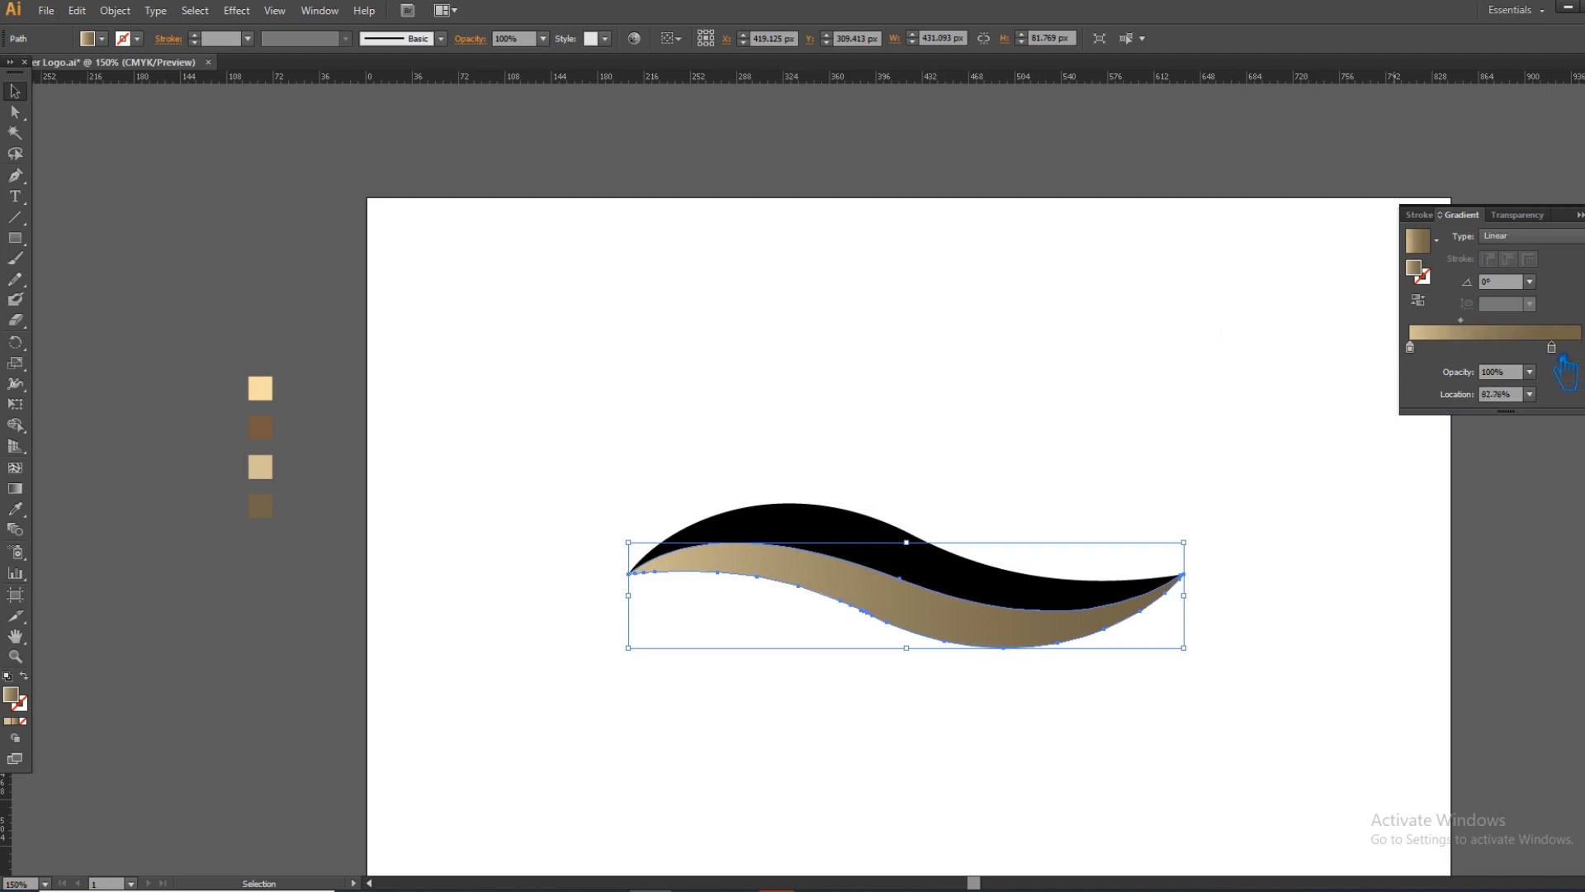
# Shift the lower half's brown gradient stop inward and place the beige stop at about 8.87% location.
pyautogui.moveTo(1564, 359); pyautogui.dragTo(1550, 362)
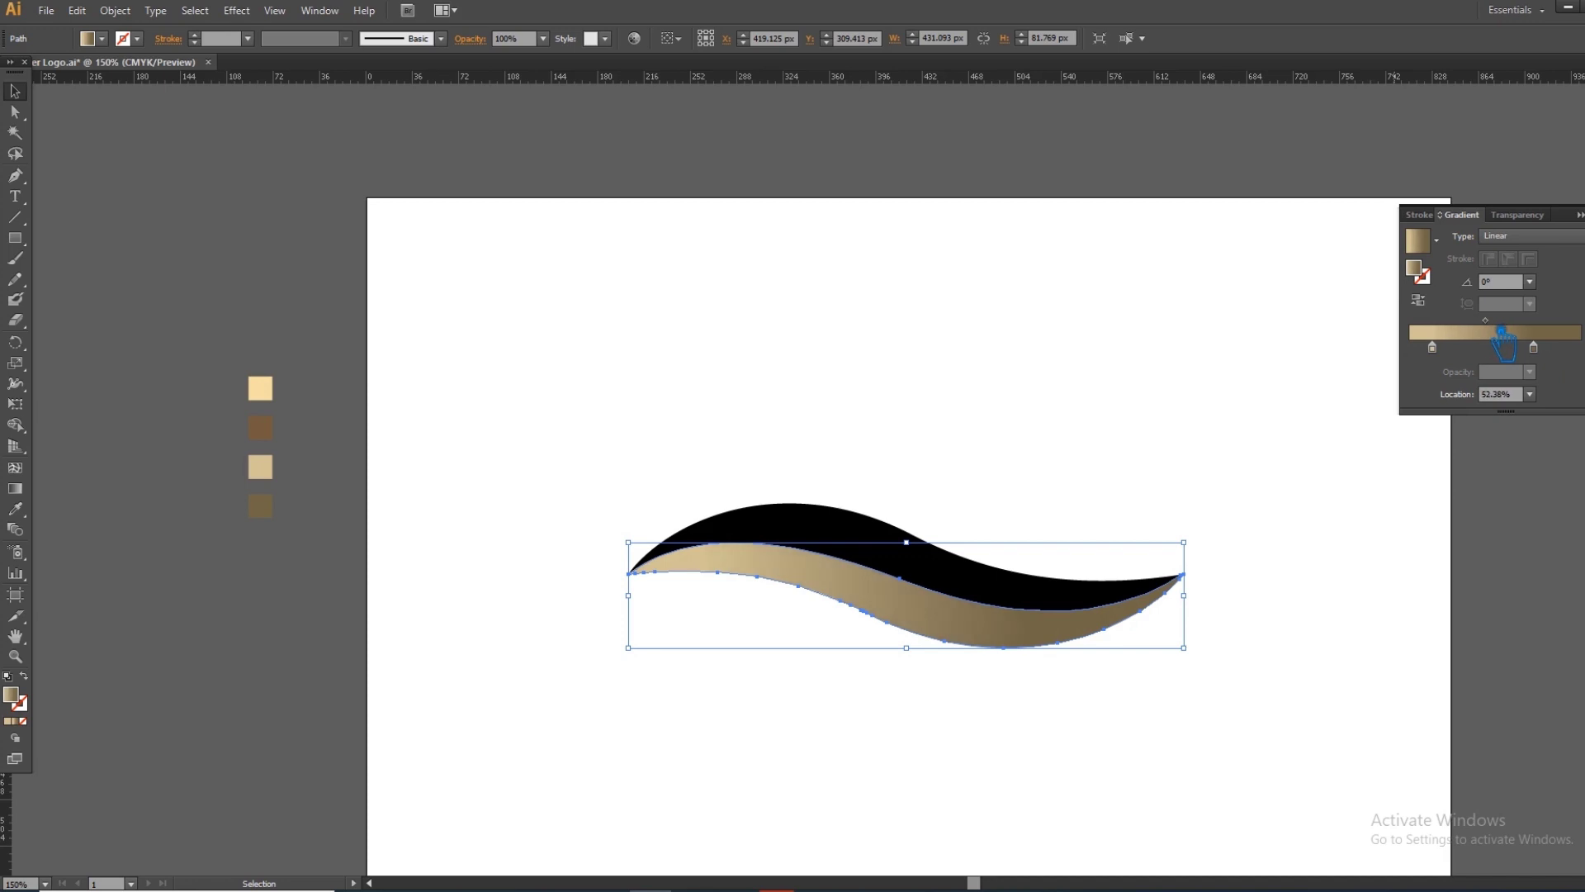
pyautogui.moveTo(1449, 361); pyautogui.dragTo(1442, 359)
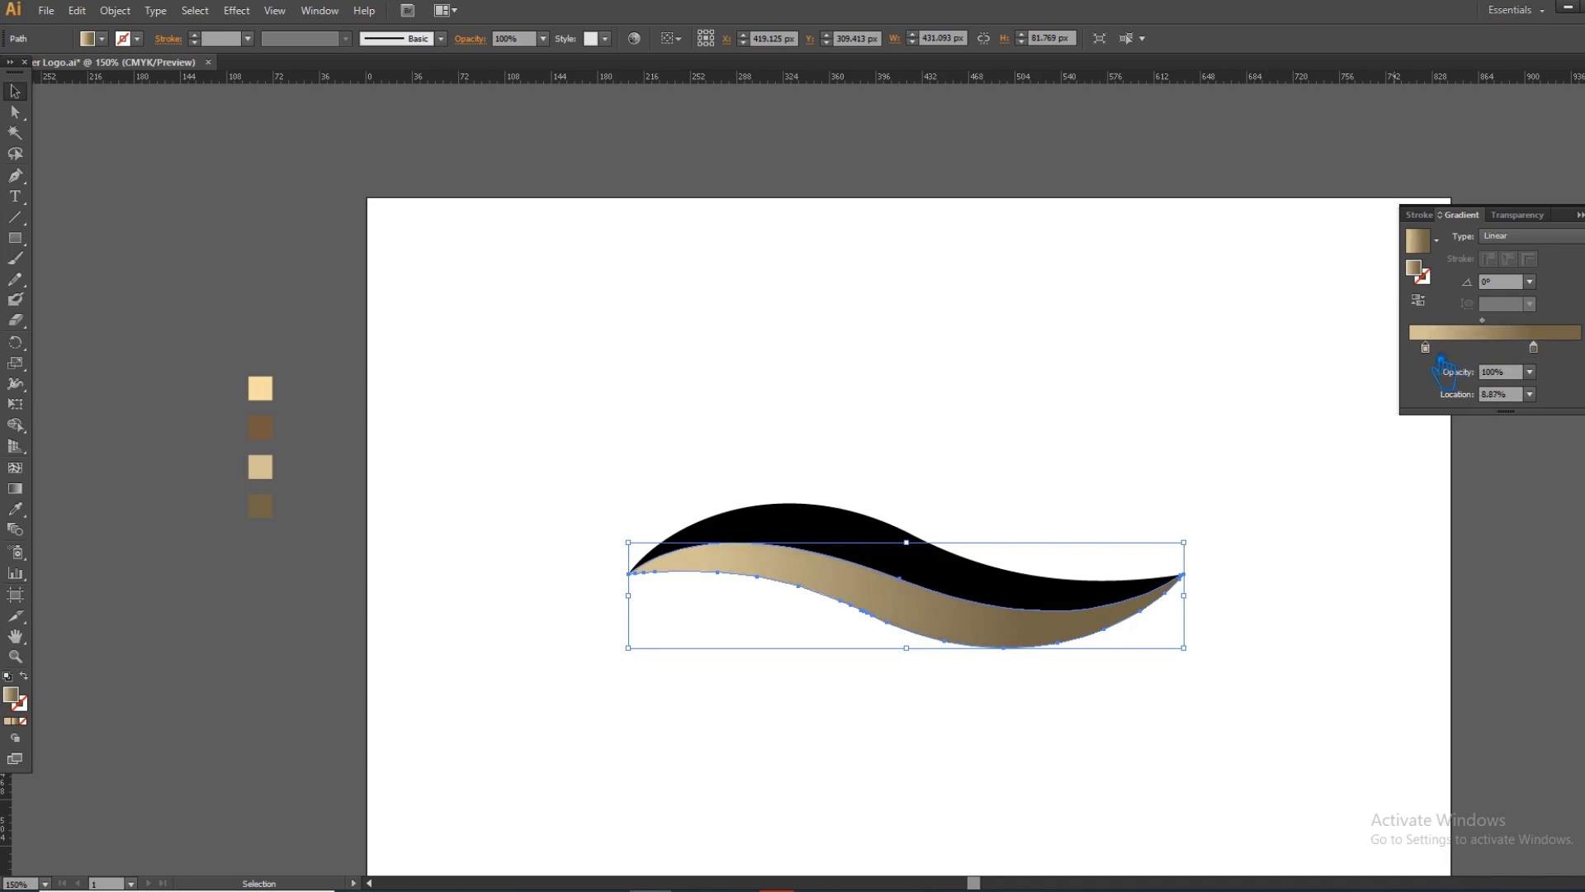
# Shift the midpoint of the lower half's gradient to about 60.93% location.
pyautogui.moveTo(1503, 329); pyautogui.dragTo(1508, 329)
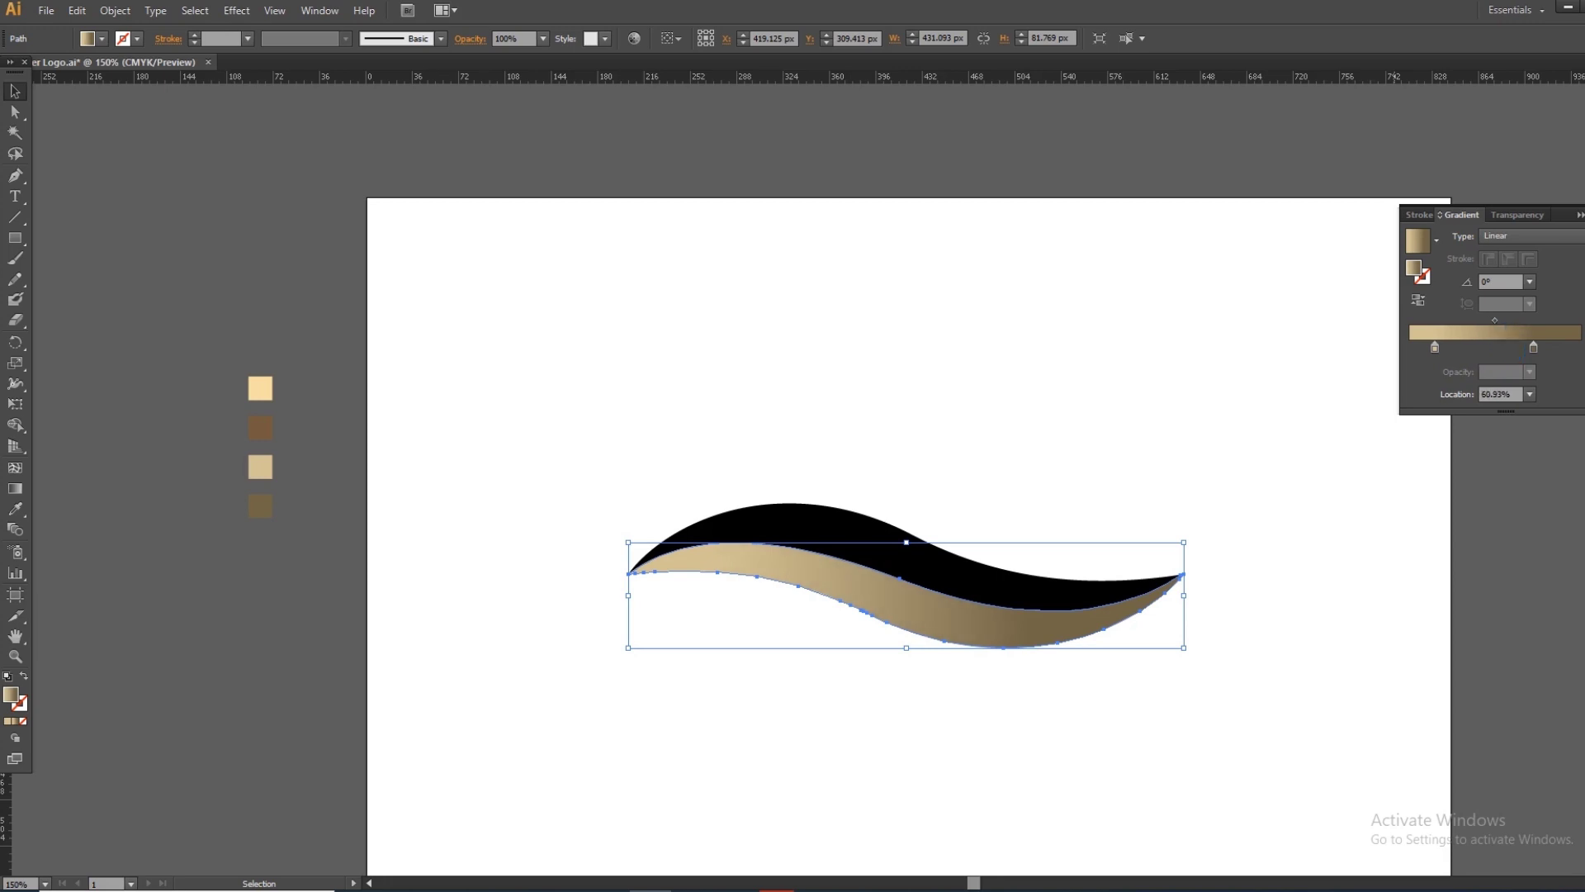
pyautogui.click(856, 475)
# Sample the lower half's gradient with the Eyedropper onto the wave's black upper half.
pyautogui.click(857, 549)
pyautogui.click(15, 509)
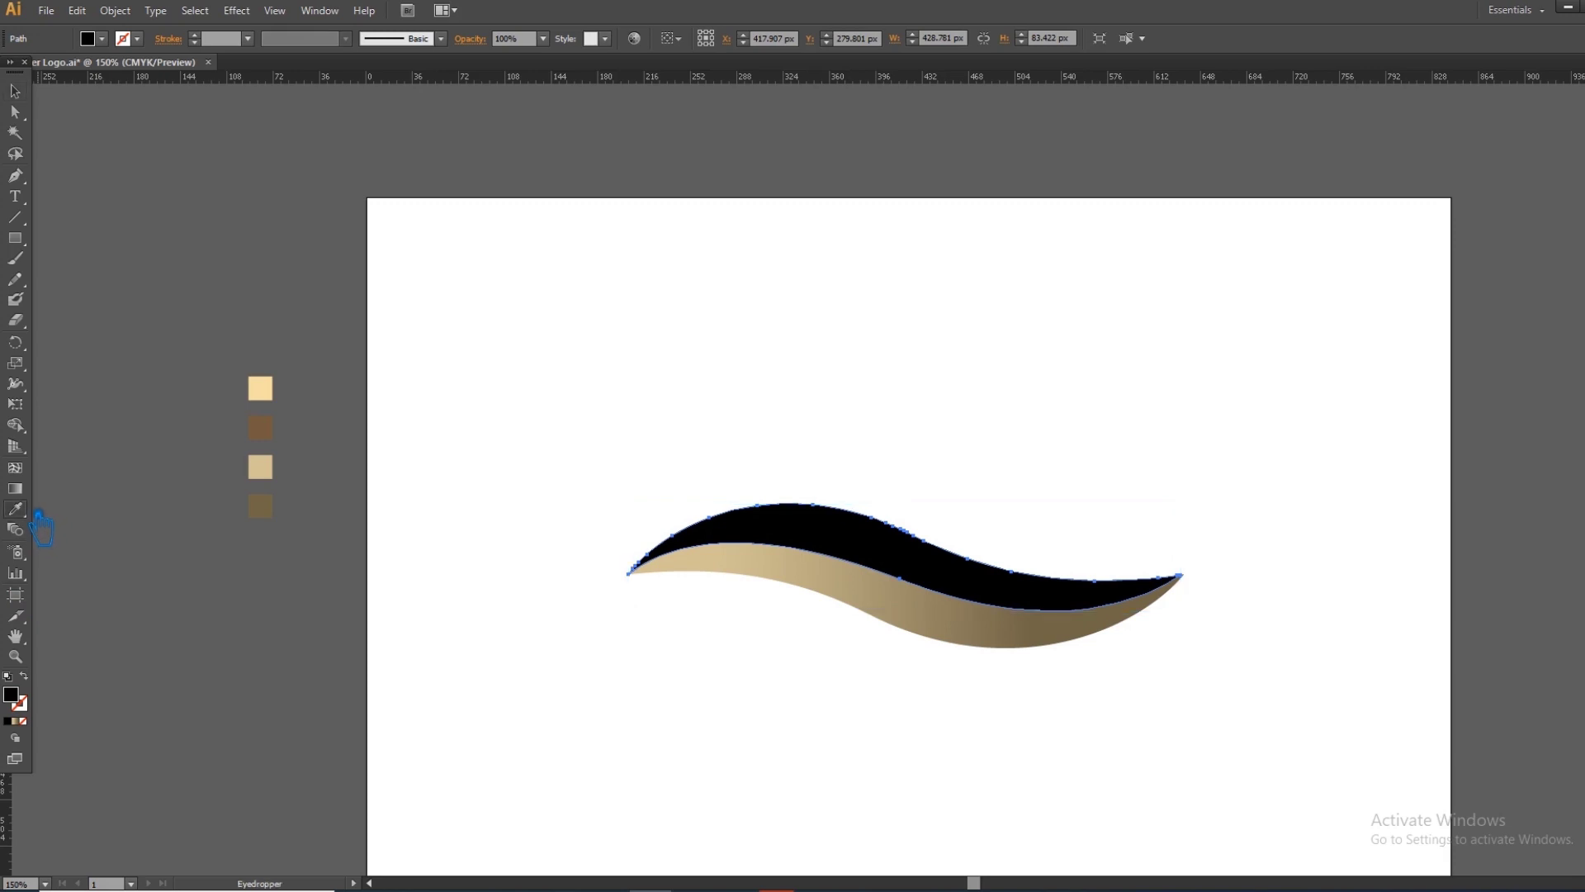
pyautogui.click(808, 576)
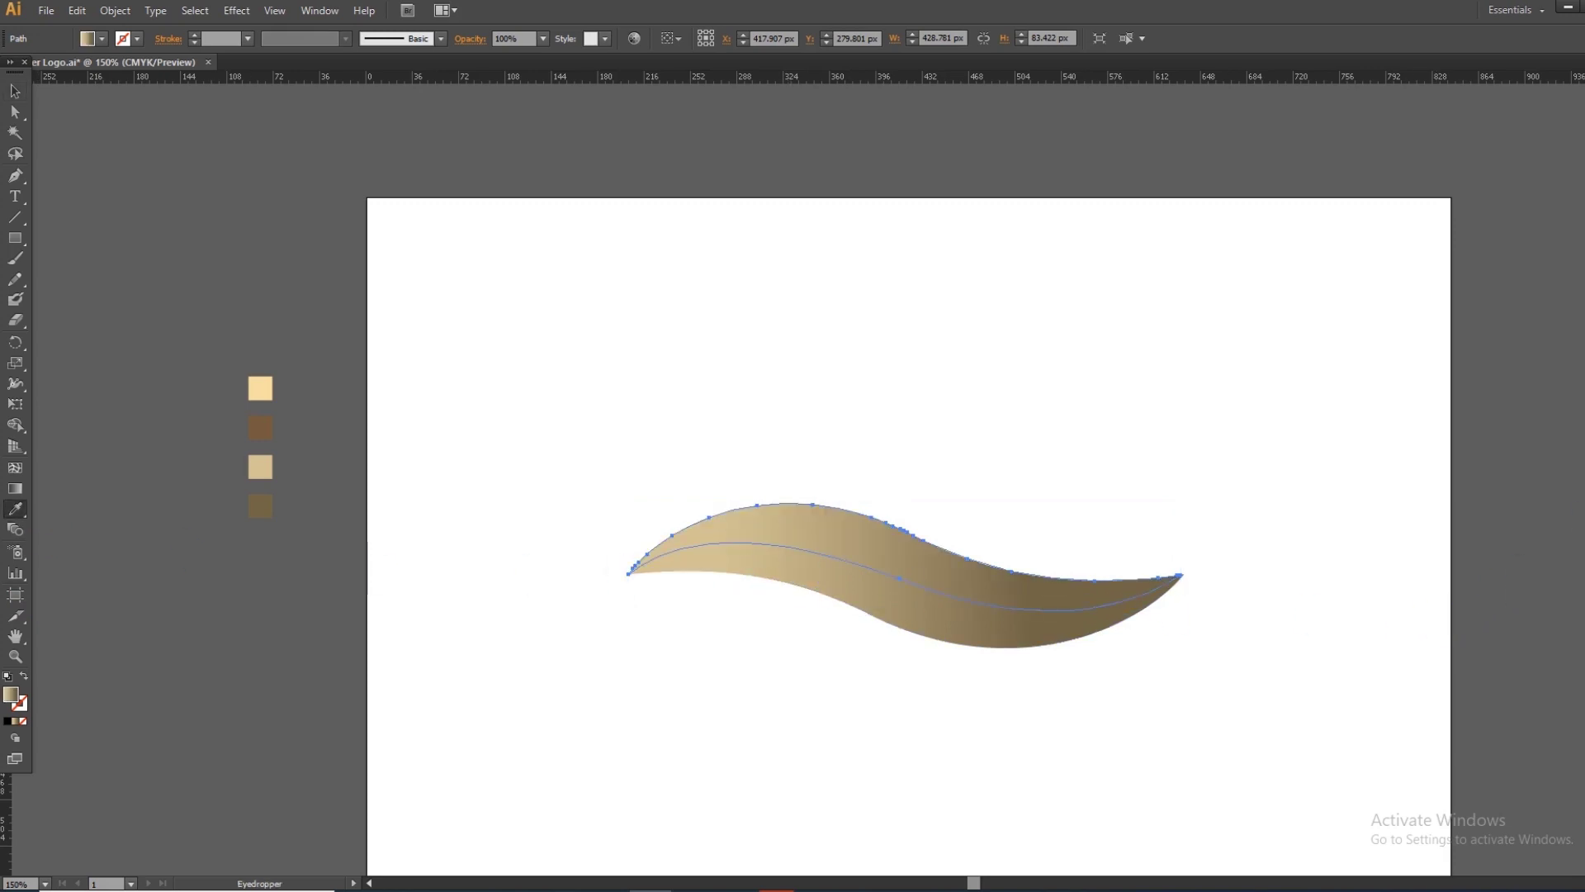
# Reverse the gradient of the wave's upper half so it runs from brown to beige.
pyautogui.click(1584, 250)
pyautogui.click(1419, 300)
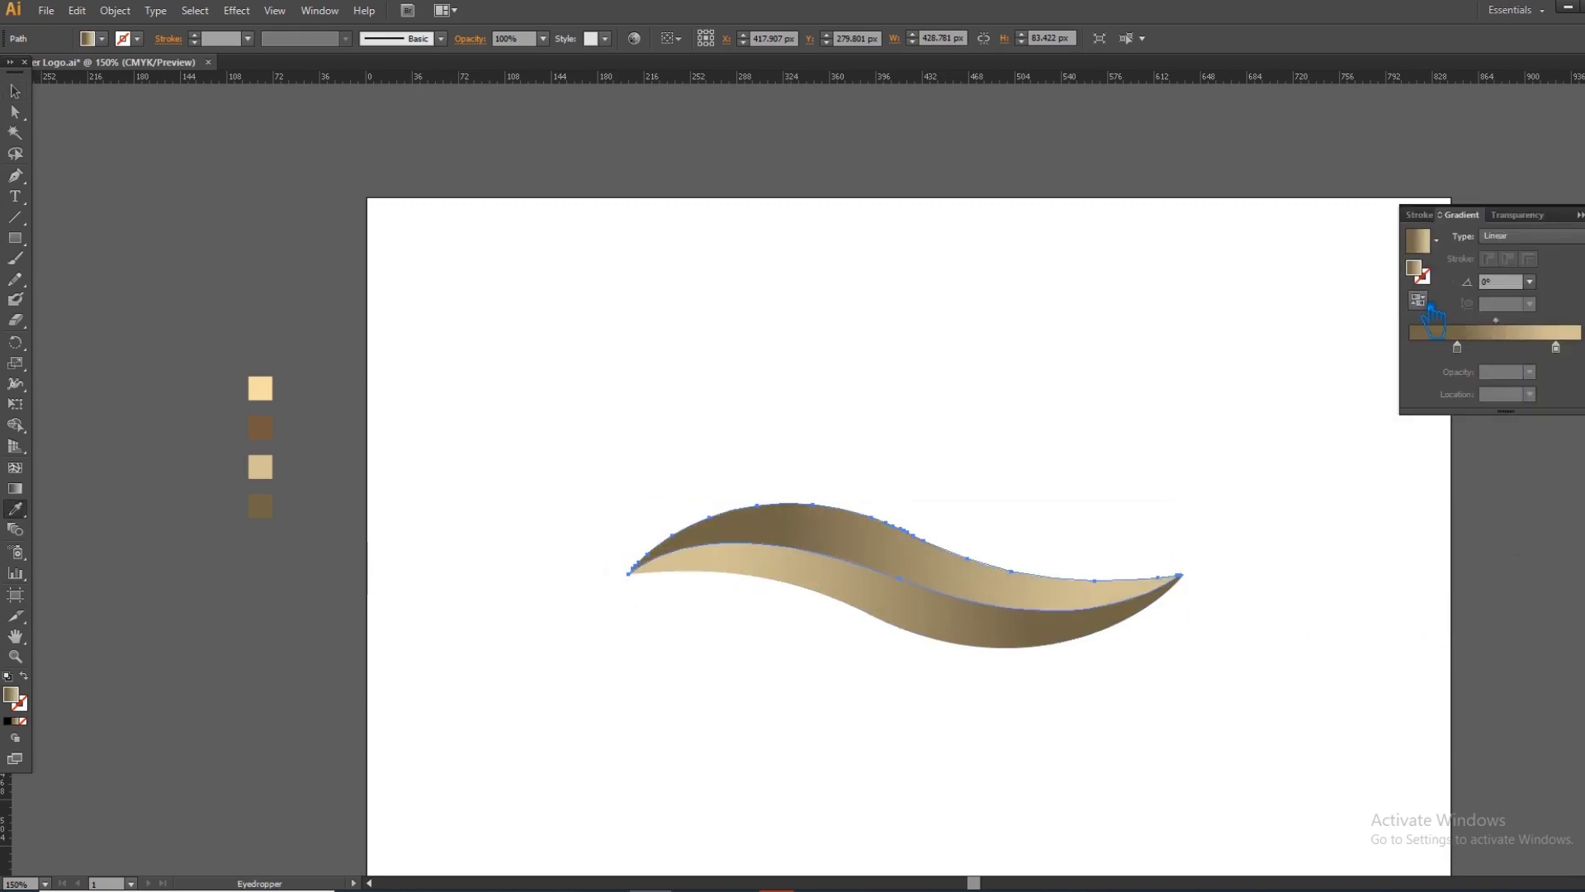
pyautogui.click(1581, 215)
pyautogui.click(15, 91)
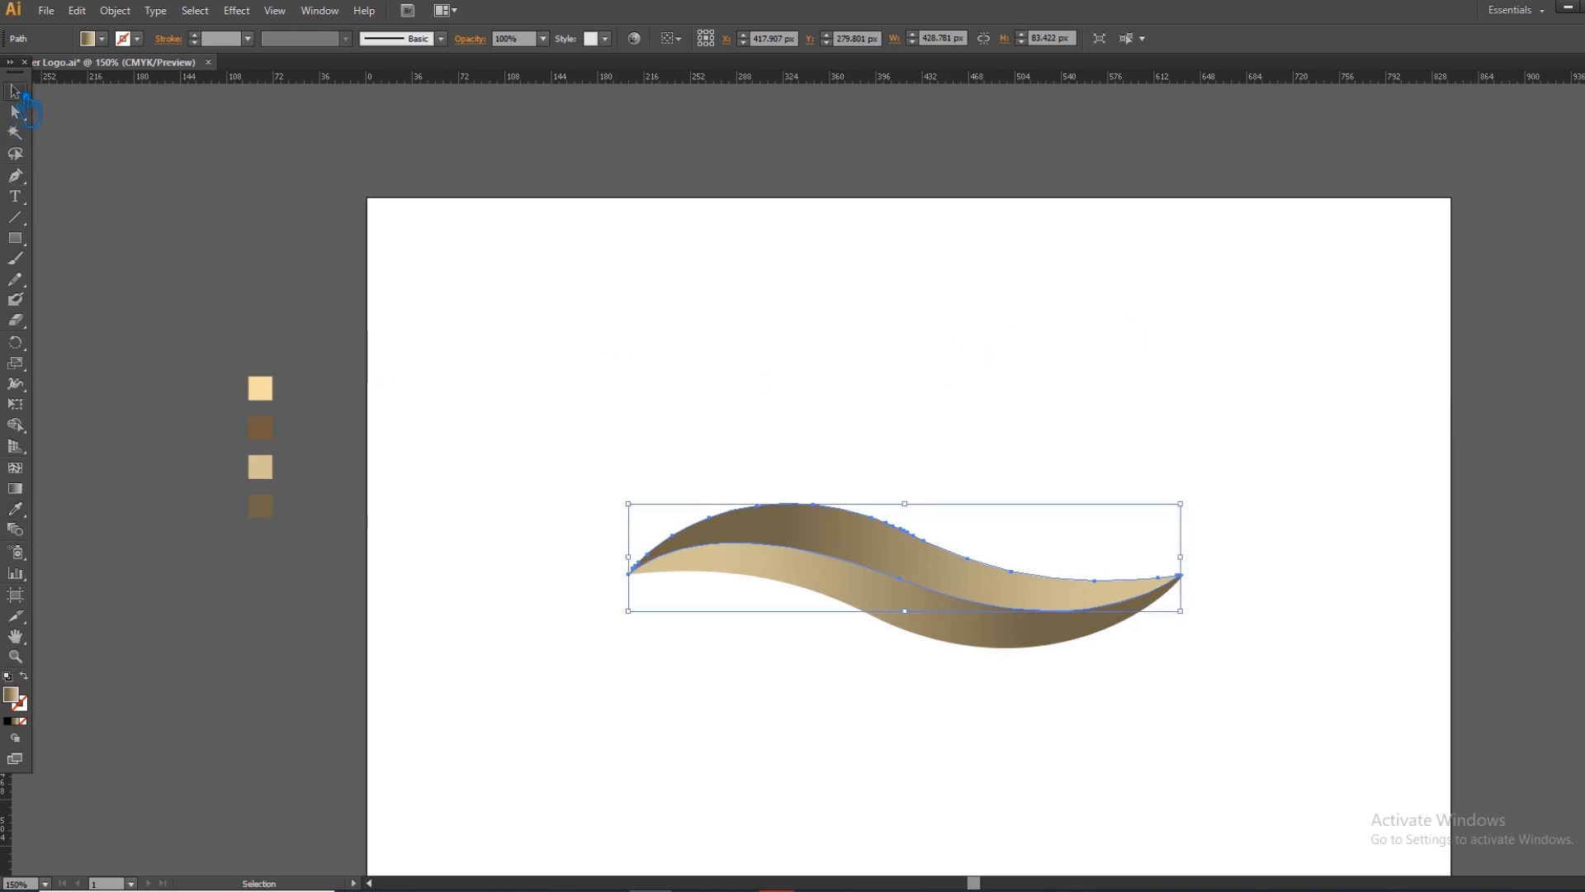
pyautogui.click(594, 324)
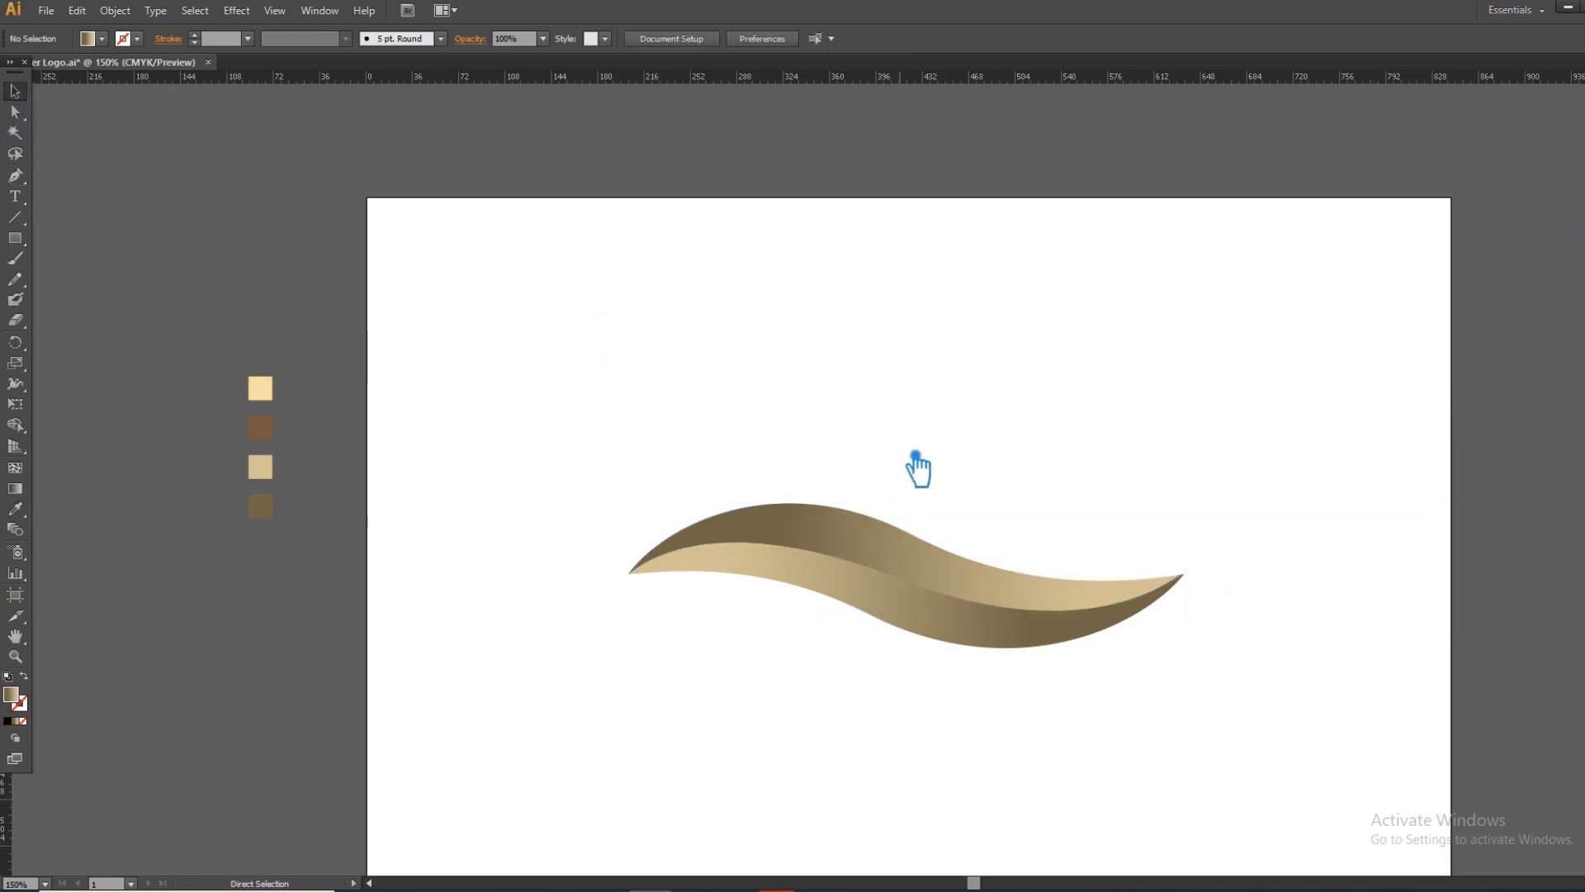
# Duplicate the whole wave and place the copy off the artboard, on its left side.
pyautogui.moveTo(1213, 694); pyautogui.dragTo(587, 449)
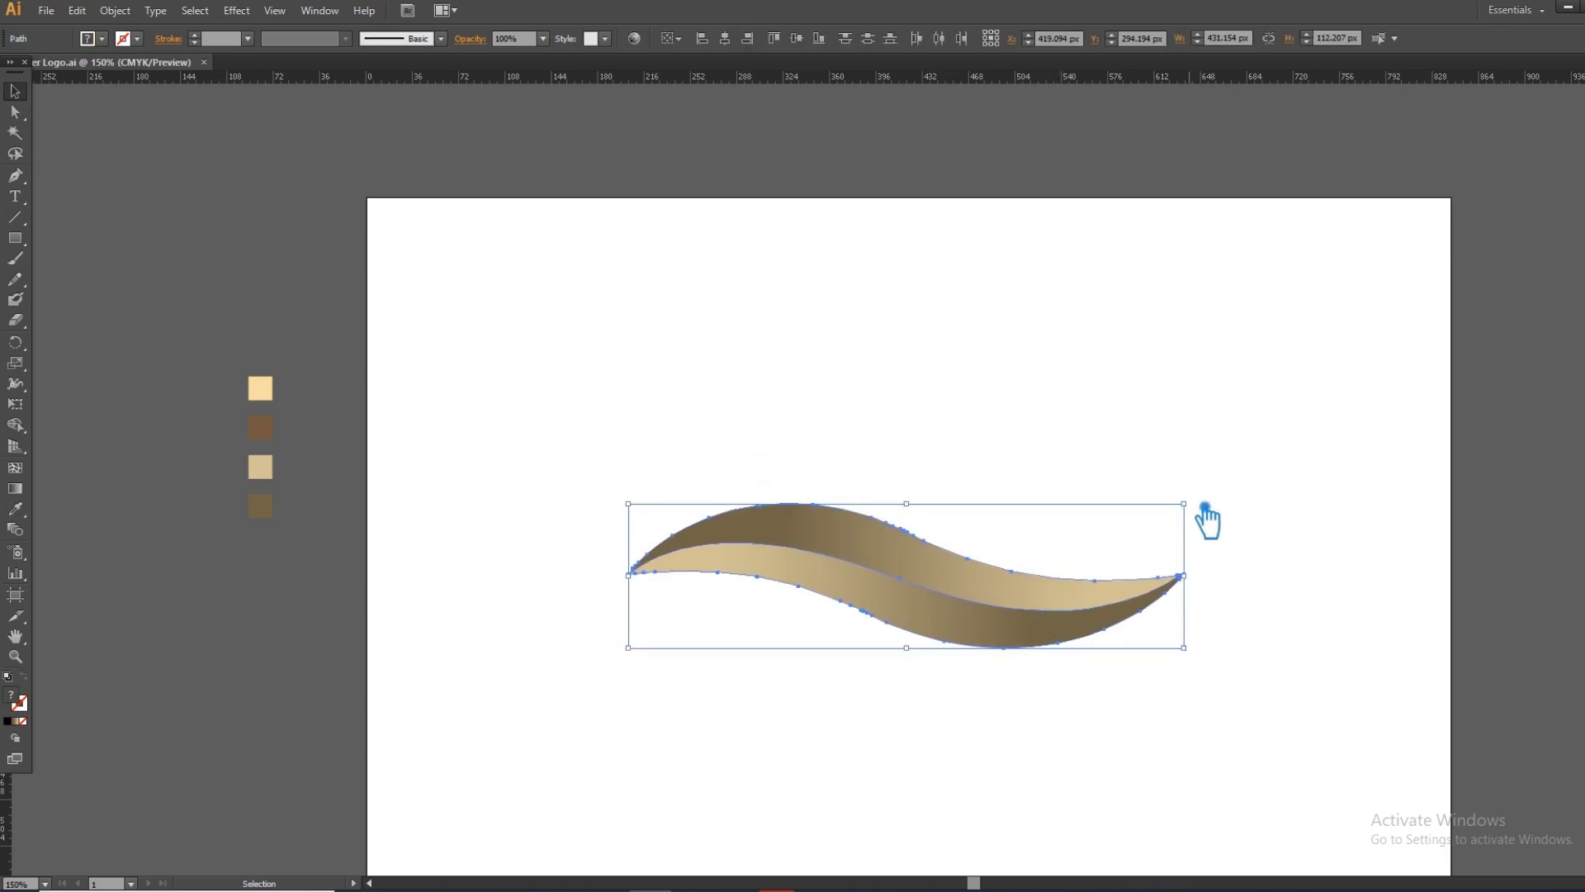
pyautogui.press('a')
pyautogui.press('v')
pyautogui.moveTo(1038, 626); pyautogui.dragTo(171, 719)
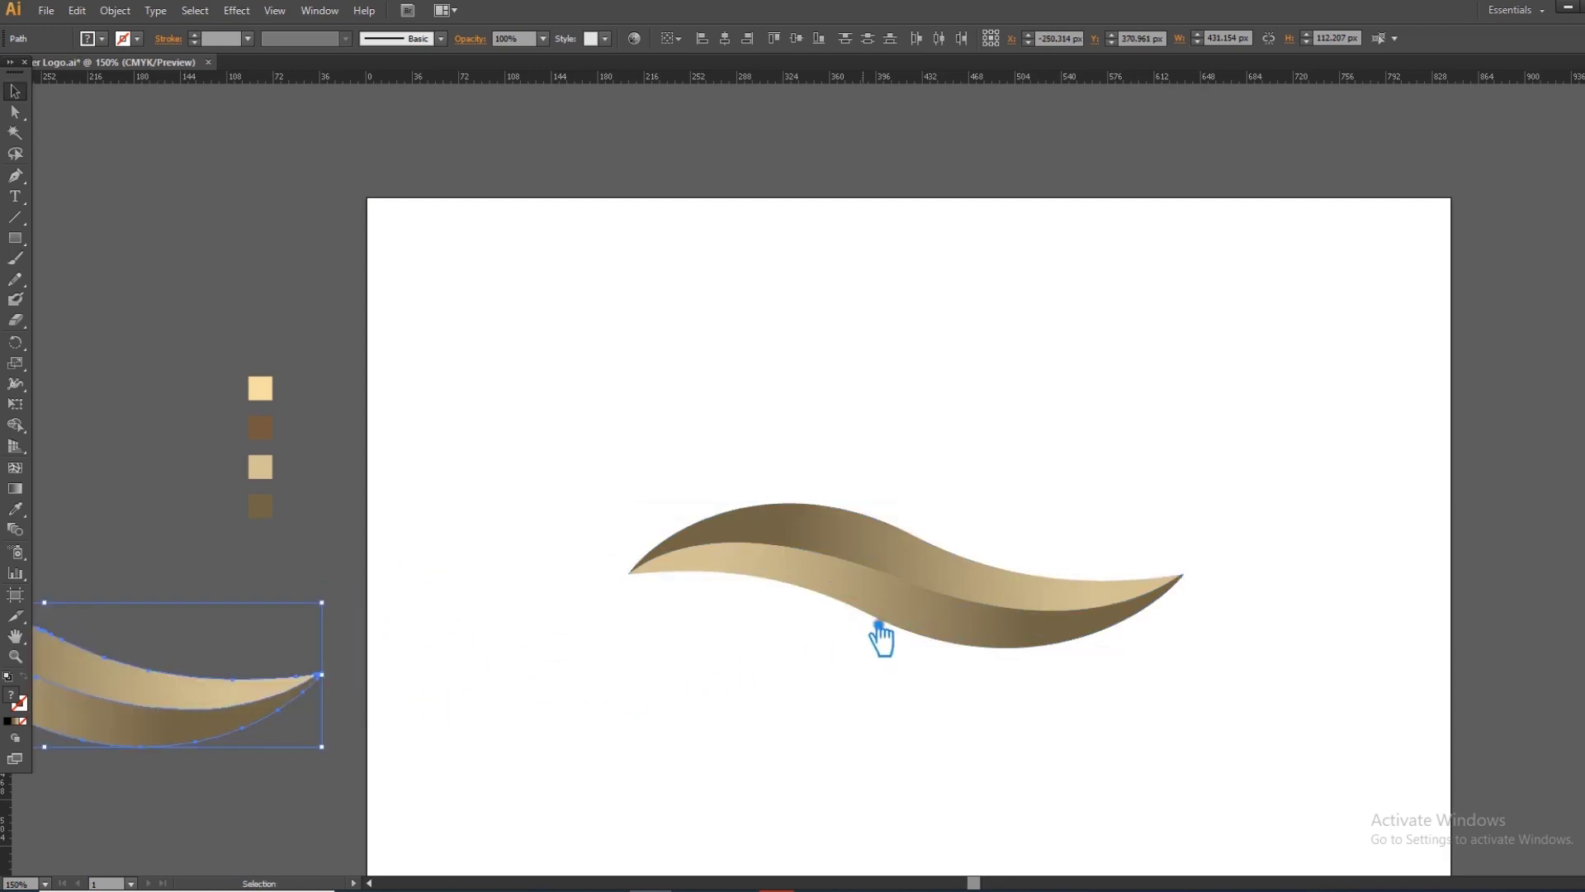
# Group the two halves of the artboard wave, then shrink it slightly and rotate it to rise toward the right.
pyautogui.click(954, 614)
pyautogui.moveTo(1303, 720); pyautogui.dragTo(500, 465)
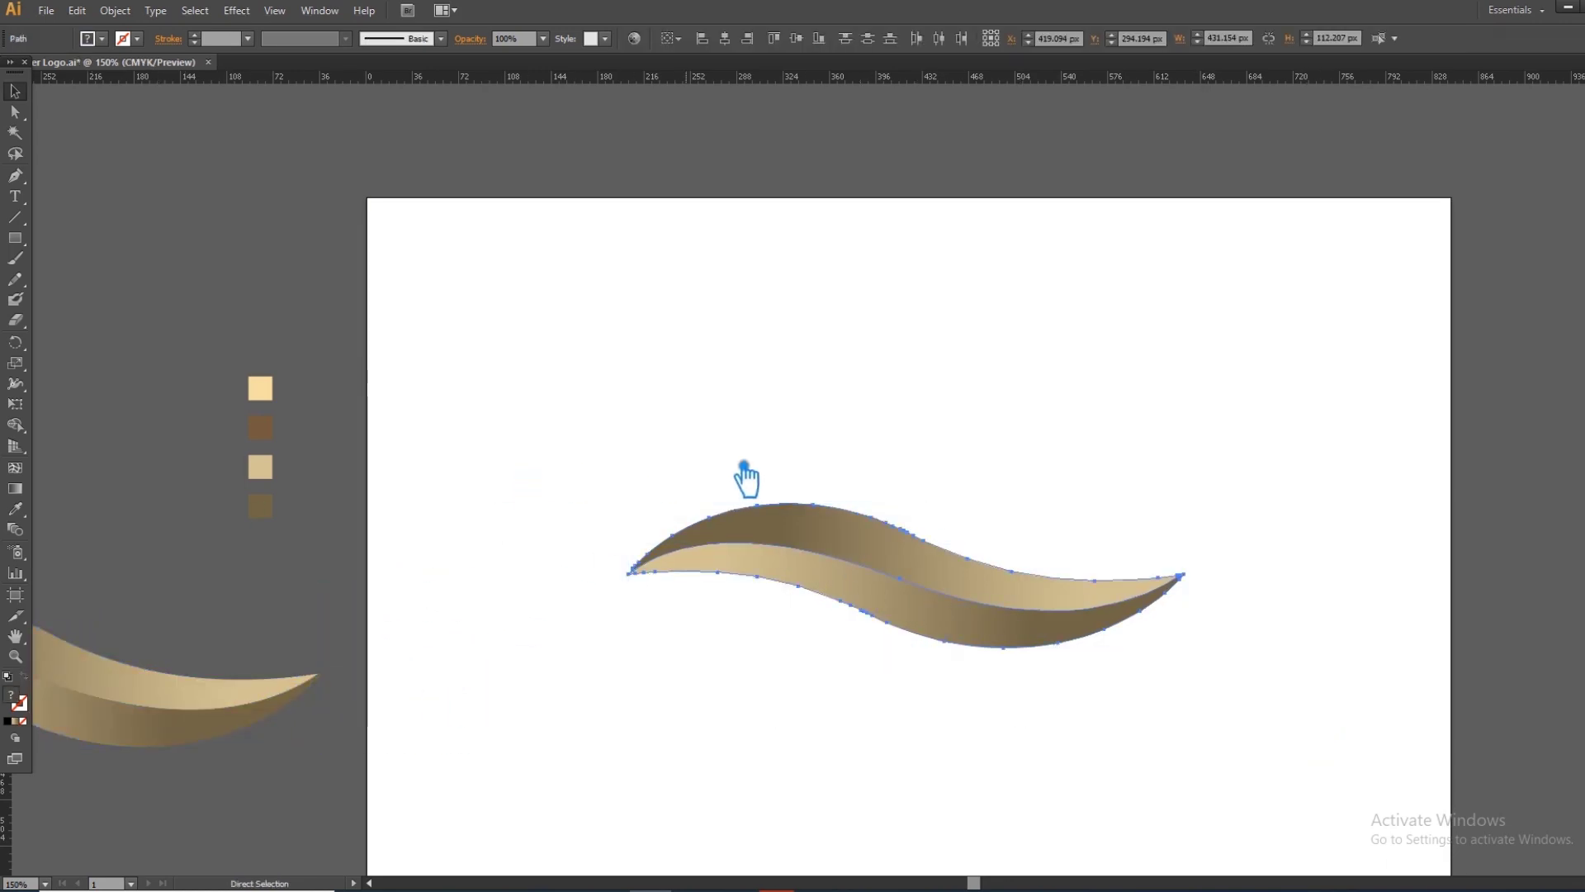
pyautogui.hotkey('ctrl', 'g')
pyautogui.moveTo(1201, 510); pyautogui.dragTo(1109, 480)
pyautogui.moveTo(1028, 556); pyautogui.dragTo(1049, 452)
pyautogui.click(1203, 578)
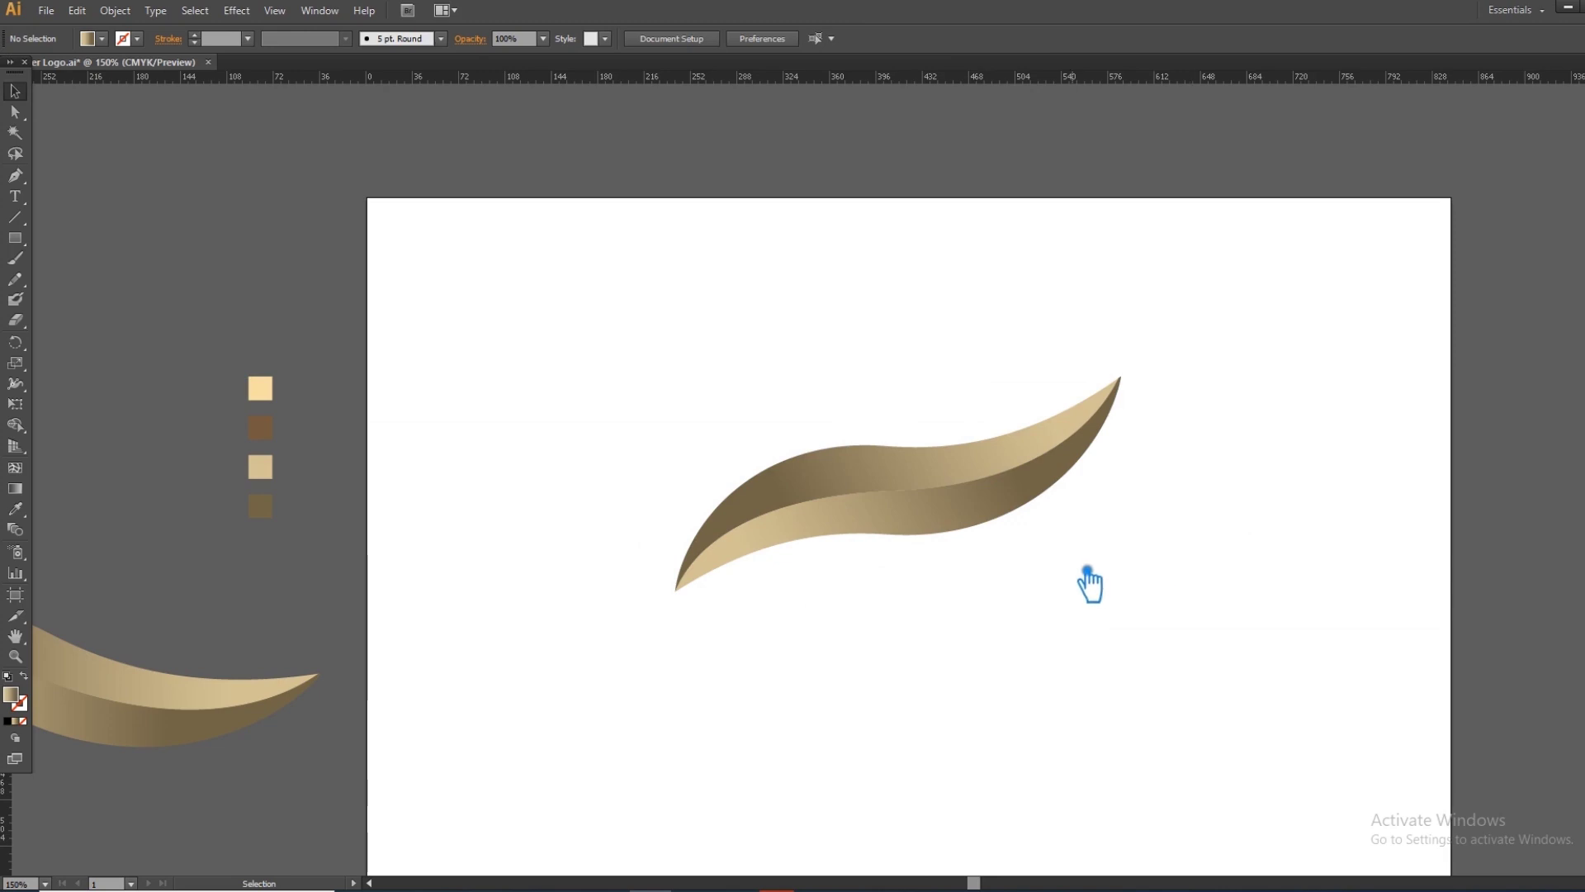
# Place a slightly smaller copy of the wave beneath the original and save the document.
pyautogui.moveTo(1093, 571); pyautogui.dragTo(1109, 511)
pyautogui.keyDown('alt'); pyautogui.moveTo(965, 409); pyautogui.dragTo(983, 575); pyautogui.keyUp('alt')
pyautogui.moveTo(1157, 483); pyautogui.dragTo(1073, 523)
pyautogui.click(1113, 684)
pyautogui.moveTo(1113, 684); pyautogui.dragTo(1169, 559)
pyautogui.hotkey('ctrl', 'z')
pyautogui.moveTo(1230, 368); pyautogui.dragTo(1182, 380)
pyautogui.click(1117, 596)
pyautogui.hotkey('ctrl', 's')
# Duplicate the smaller wave straight down as a third wave.
pyautogui.click(1032, 484)
pyautogui.click(1199, 518)
pyautogui.moveTo(1063, 480); pyautogui.dragTo(1063, 642)
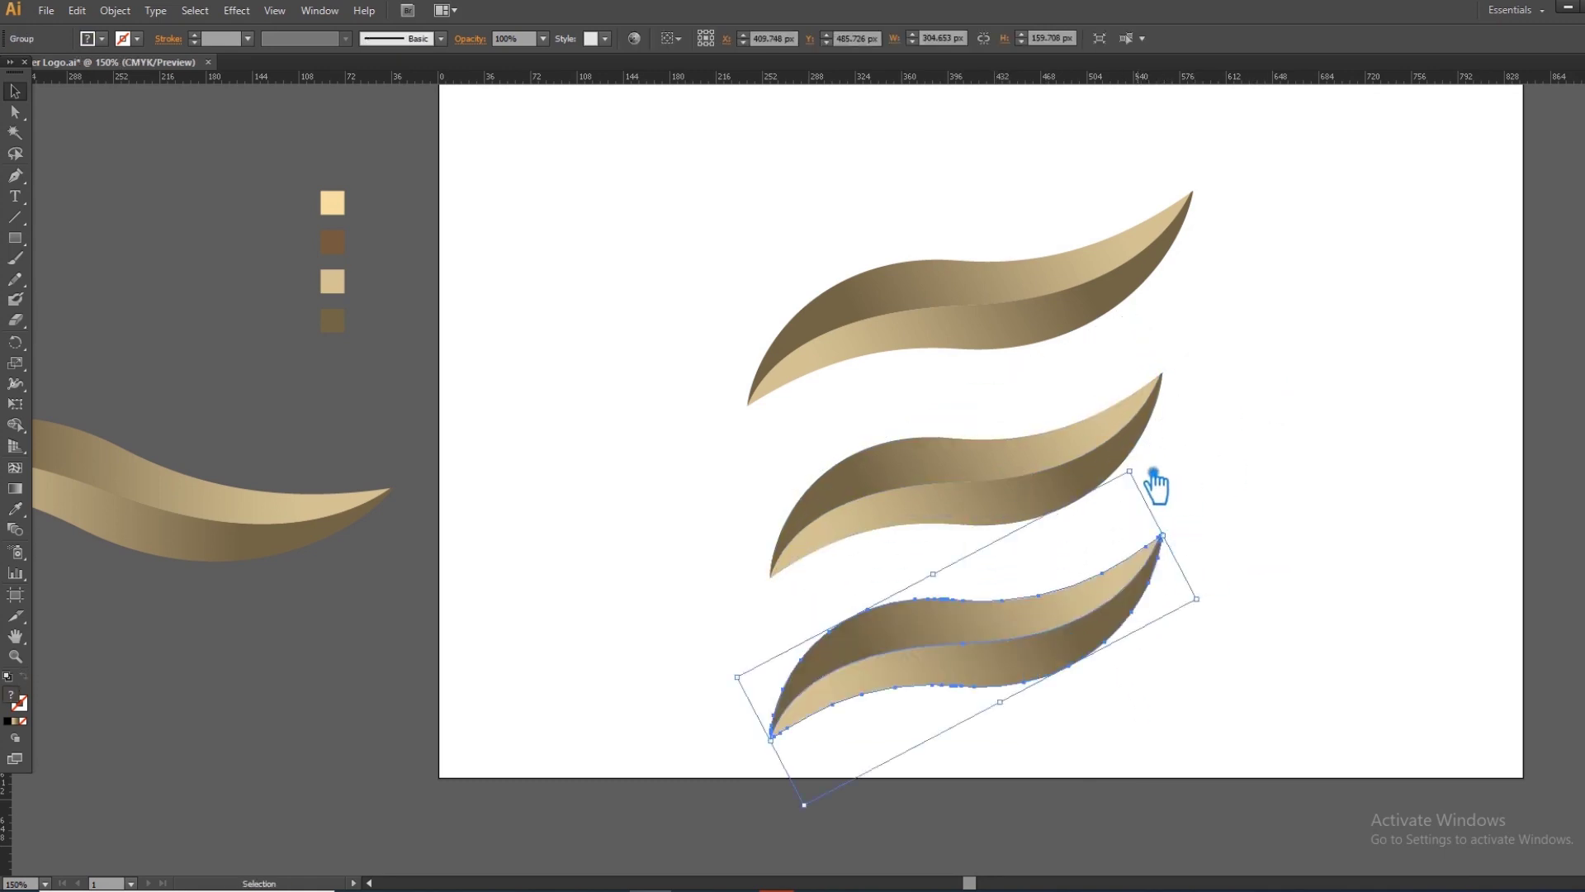
# Rotate the third wave to a much steeper upward angle and position it beneath the second wave.
pyautogui.moveTo(1141, 468); pyautogui.dragTo(1036, 464)
pyautogui.moveTo(1086, 522); pyautogui.dragTo(1027, 600)
pyautogui.scroll(-3, 1102, 710)
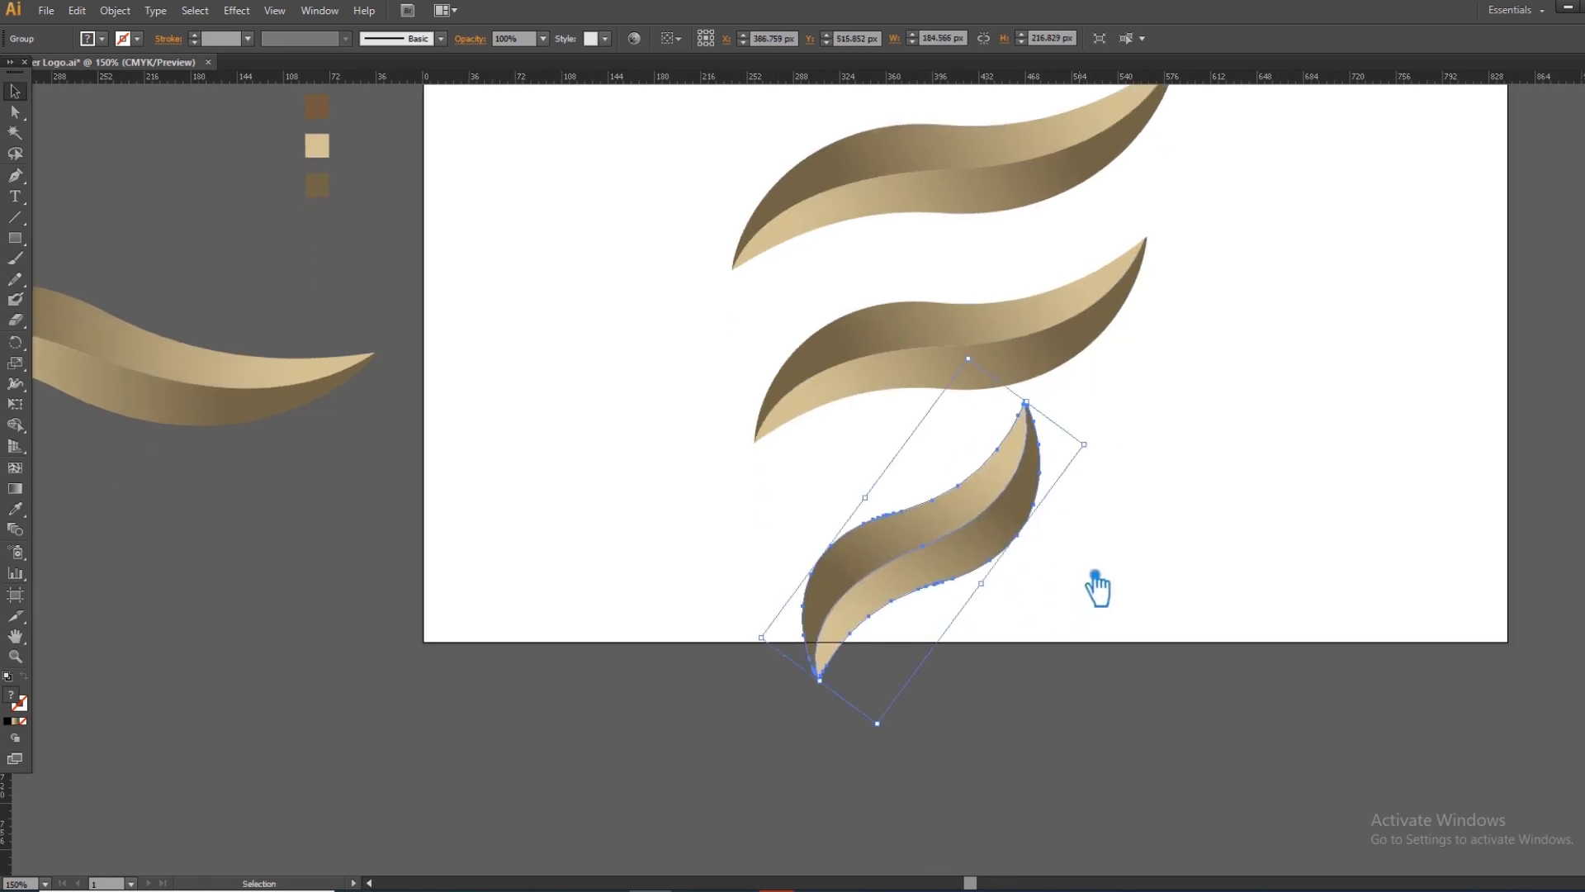
# Reflect the third wave so that it slopes down toward the right.
pyautogui.rightClick(949, 538)
pyautogui.moveTo(1044, 691)
pyautogui.click(1165, 734)
pyautogui.click(1390, 513)
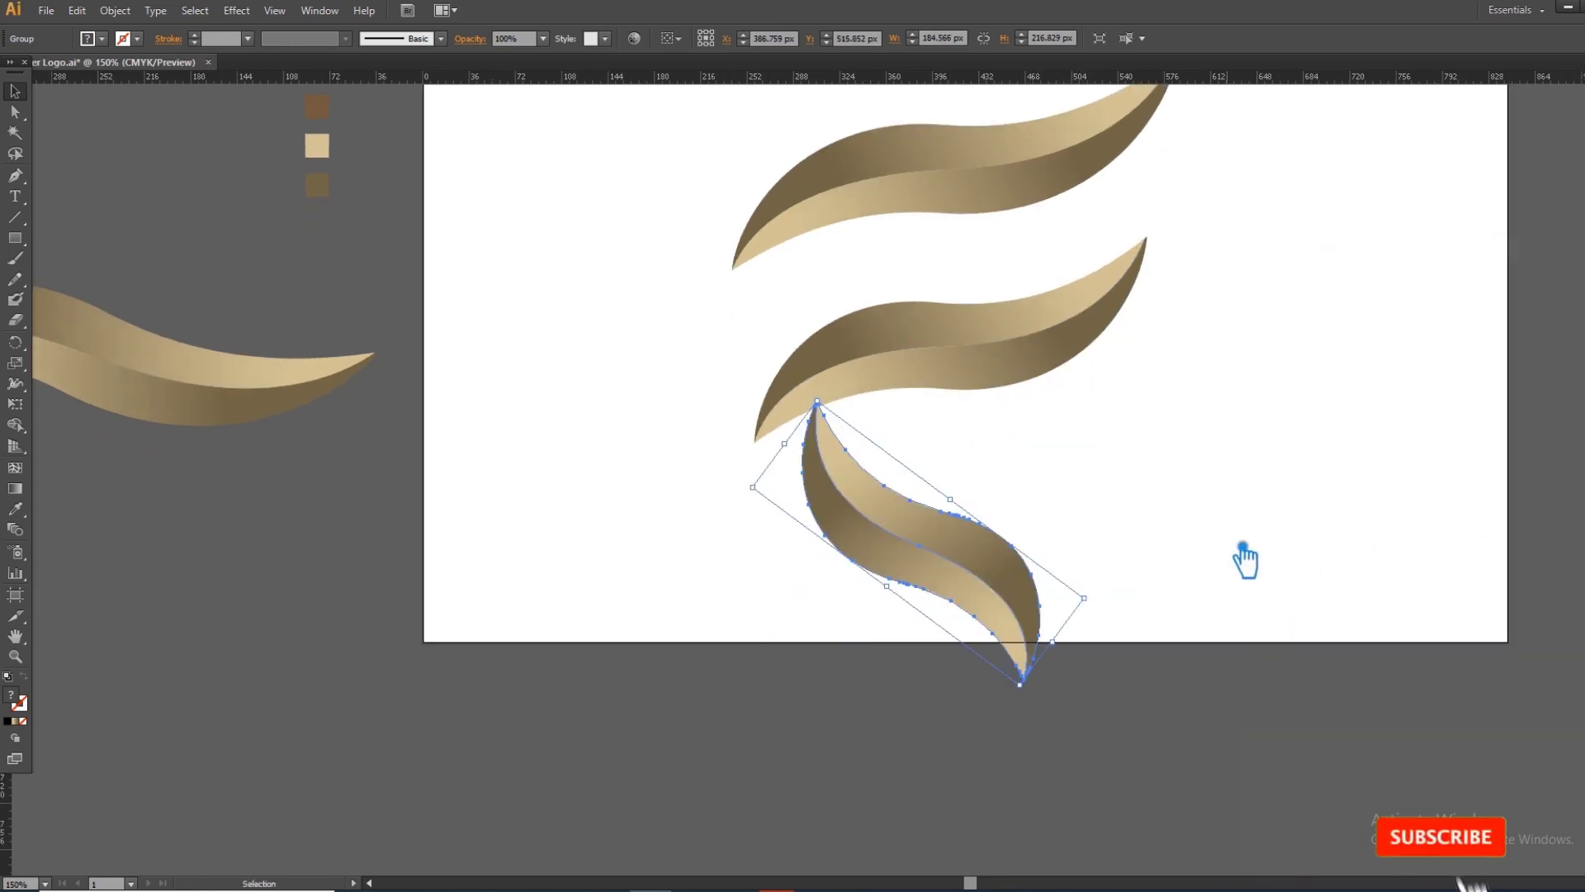
# Rotate the reflected wave into a near-vertical stem, resize it and fit it beneath the second wave to form an F.
pyautogui.moveTo(1027, 672); pyautogui.dragTo(786, 777)
pyautogui.moveTo(862, 580)
pyautogui.mouseDown()
pyautogui.moveTo(834, 571)
pyautogui.moveTo(865, 555)
pyautogui.mouseUp()
pyautogui.moveTo(969, 457); pyautogui.dragTo(949, 438)
pyautogui.moveTo(840, 582); pyautogui.dragTo(813, 601)
pyautogui.click(882, 581)
pyautogui.moveTo(1143, 471); pyautogui.dragTo(1091, 539)
# Group the three waves, scale the group down and reposition it on the artboard.
pyautogui.moveTo(1098, 566); pyautogui.dragTo(593, 212)
pyautogui.hotkey('ctrl', 'g')
pyautogui.moveTo(1249, 268); pyautogui.dragTo(1195, 457)
pyautogui.moveTo(1073, 313); pyautogui.dragTo(958, 460)
pyautogui.moveTo(841, 598); pyautogui.dragTo(733, 475)
pyautogui.click(1121, 423)
# Ungroup the F emblem into its separate waves.
pyautogui.click(747, 423)
pyautogui.rightClick(747, 423)
pyautogui.click(801, 513)
pyautogui.click(1055, 439)
# Align the left edges of the two upper waves and group them together.
pyautogui.moveTo(941, 506); pyautogui.dragTo(669, 372)
pyautogui.click(704, 39)
pyautogui.hotkey('ctrl', 'g')
pyautogui.click(920, 527)
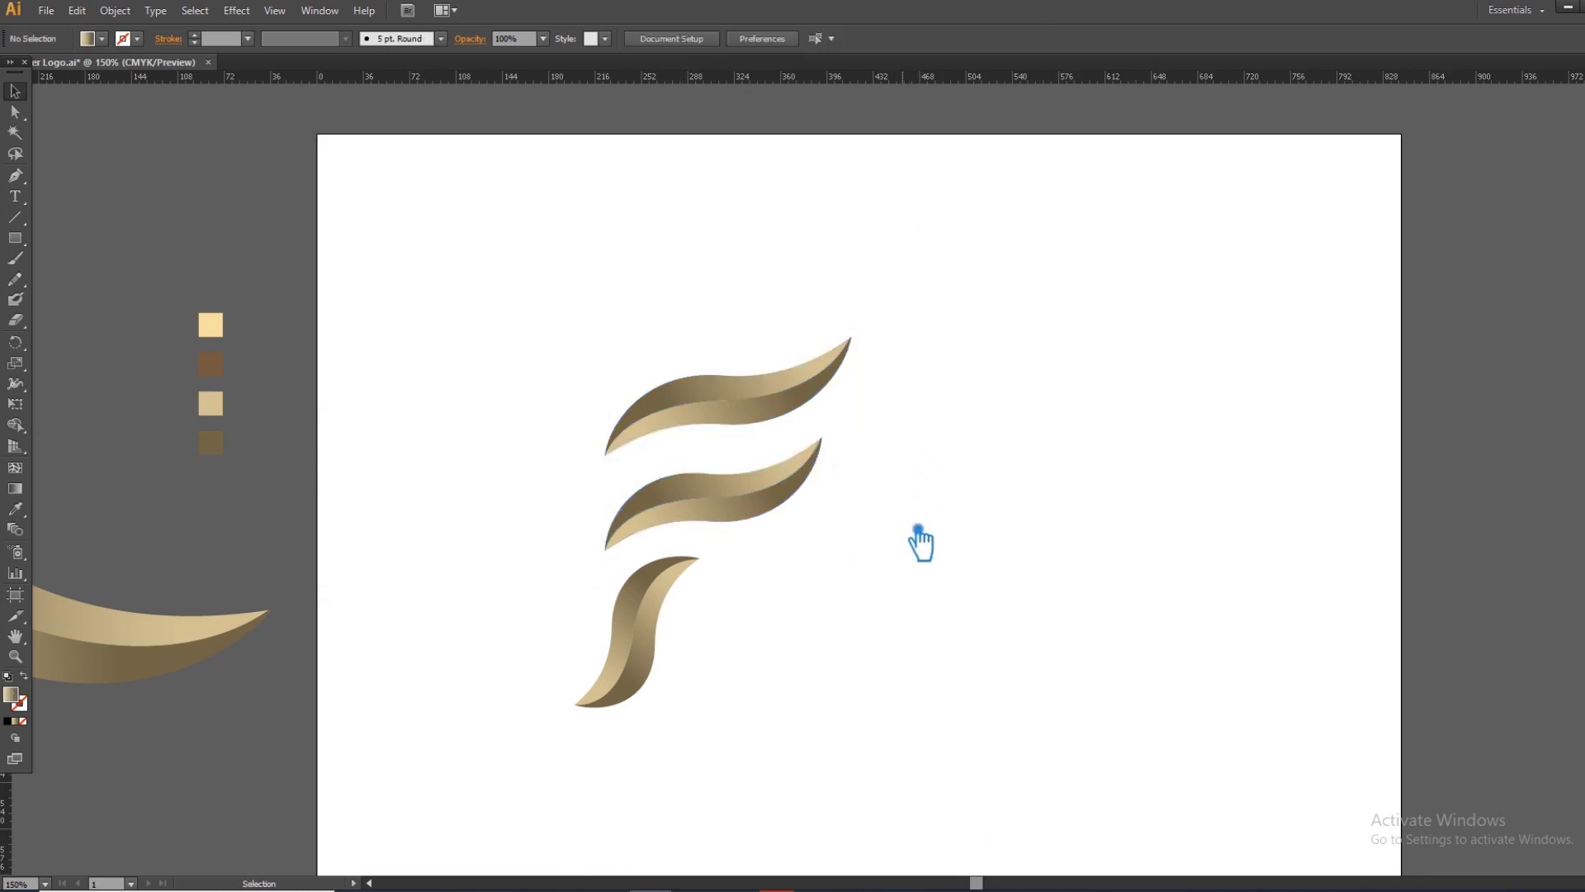
# Narrow the stem wave and rotate it more upright, keeping it close beneath the second wave.
pyautogui.click(654, 490)
pyautogui.moveTo(676, 587); pyautogui.dragTo(697, 548)
pyautogui.click(670, 590)
pyautogui.moveTo(640, 626); pyautogui.dragTo(645, 626)
pyautogui.moveTo(707, 557); pyautogui.dragTo(696, 546)
pyautogui.click(666, 615)
pyautogui.moveTo(641, 622); pyautogui.dragTo(641, 626)
pyautogui.click(787, 614)
pyautogui.click(635, 680)
pyautogui.moveTo(643, 734); pyautogui.dragTo(648, 732)
pyautogui.click(726, 672)
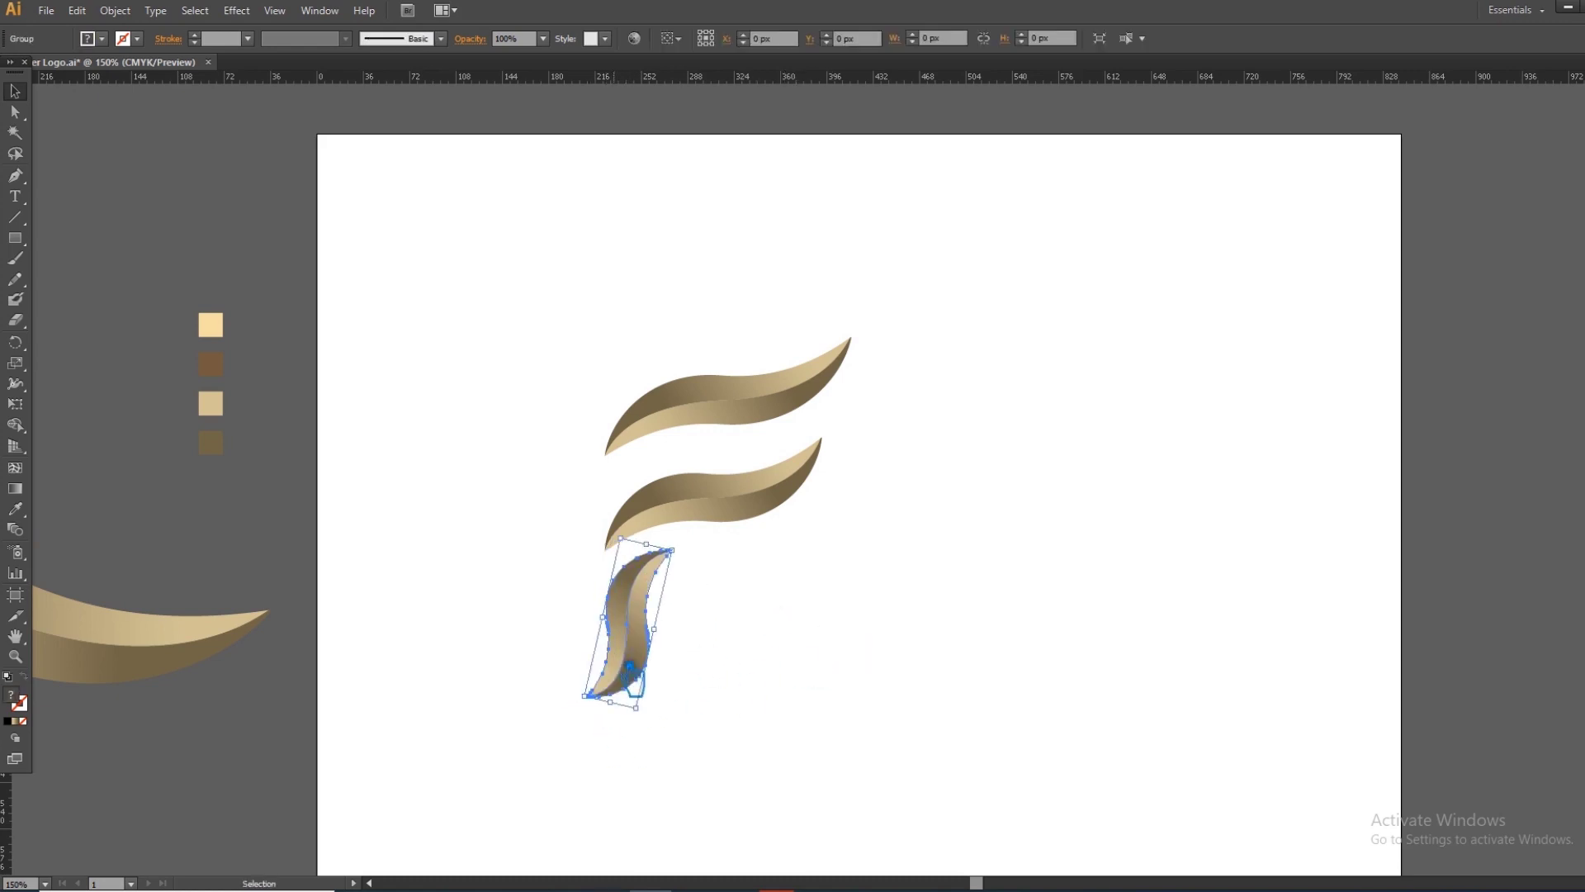
# Rotate the stem wave slightly to refine its angle beneath the upper waves.
pyautogui.moveTo(835, 660); pyautogui.dragTo(576, 355)
pyautogui.click(934, 453)
pyautogui.click(640, 609)
pyautogui.moveTo(693, 556); pyautogui.dragTo(698, 547)
pyautogui.click(779, 621)
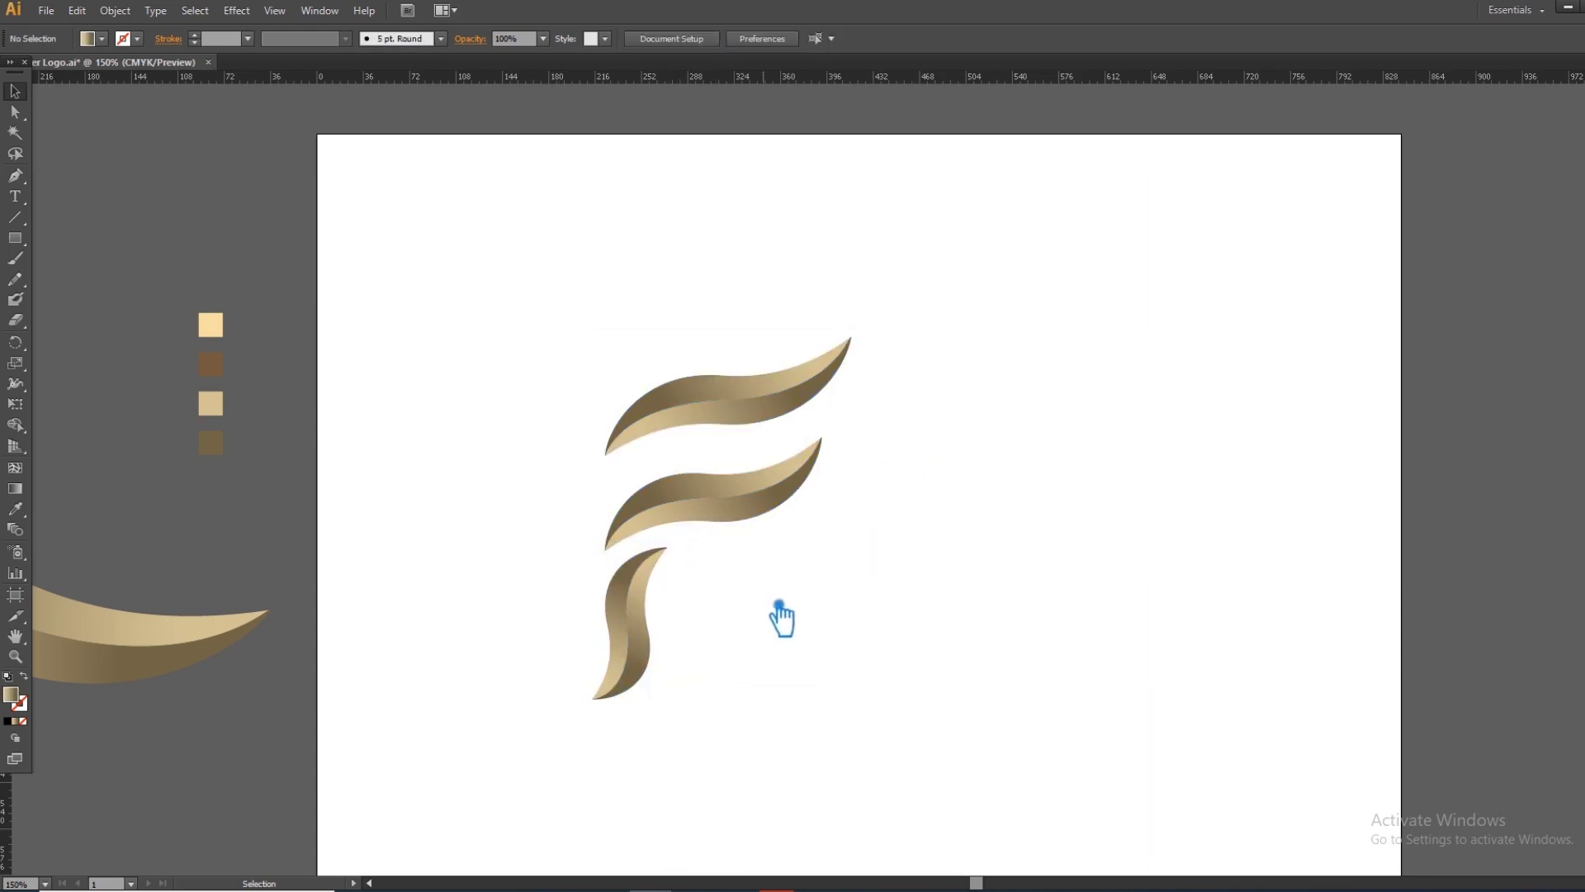
# Group the two upper waves and the stem into one F emblem.
pyautogui.moveTo(904, 695); pyautogui.dragTo(502, 311)
pyautogui.press('a')
pyautogui.press('v')
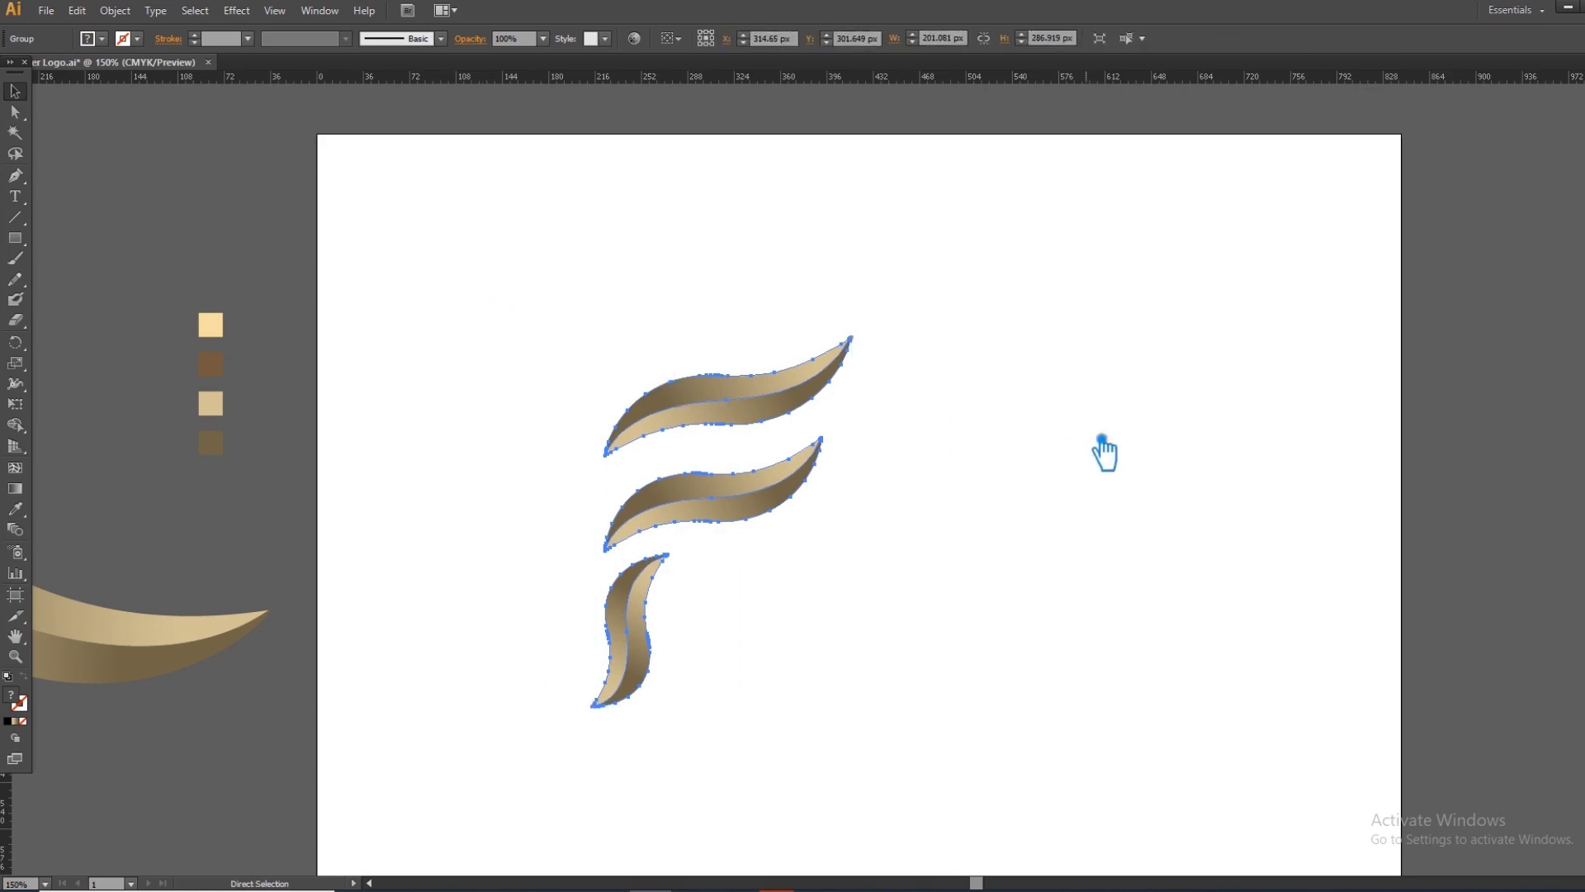
pyautogui.click(1104, 453)
# Duplicate the F emblem to its right and shift the copy slightly closer to the original.
pyautogui.moveTo(708, 513); pyautogui.dragTo(1070, 512)
pyautogui.click(1288, 594)
pyautogui.click(1212, 538)
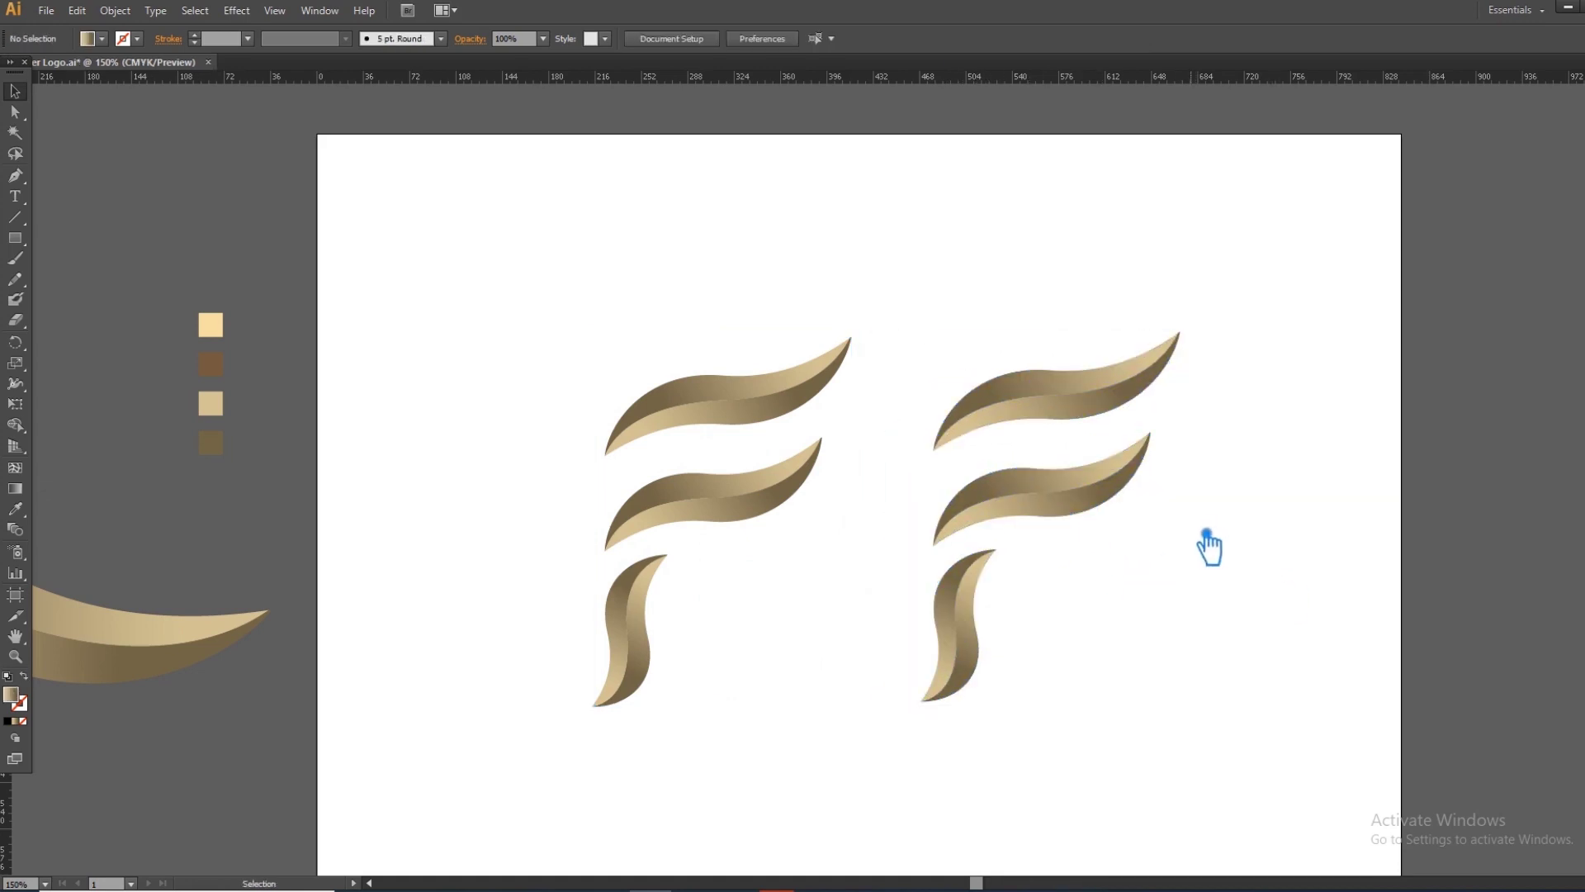
pyautogui.moveTo(1082, 531)
pyautogui.mouseDown()
pyautogui.moveTo(1068, 506)
pyautogui.moveTo(1066, 531)
pyautogui.mouseUp()
pyautogui.click(1198, 551)
# Ungroup the right F emblem and move its stem slightly up toward the second wave.
pyautogui.click(1026, 496)
pyautogui.rightClick(1013, 479)
pyautogui.click(1072, 578)
pyautogui.click(1175, 619)
pyautogui.moveTo(955, 636); pyautogui.dragTo(954, 627)
pyautogui.click(1118, 623)
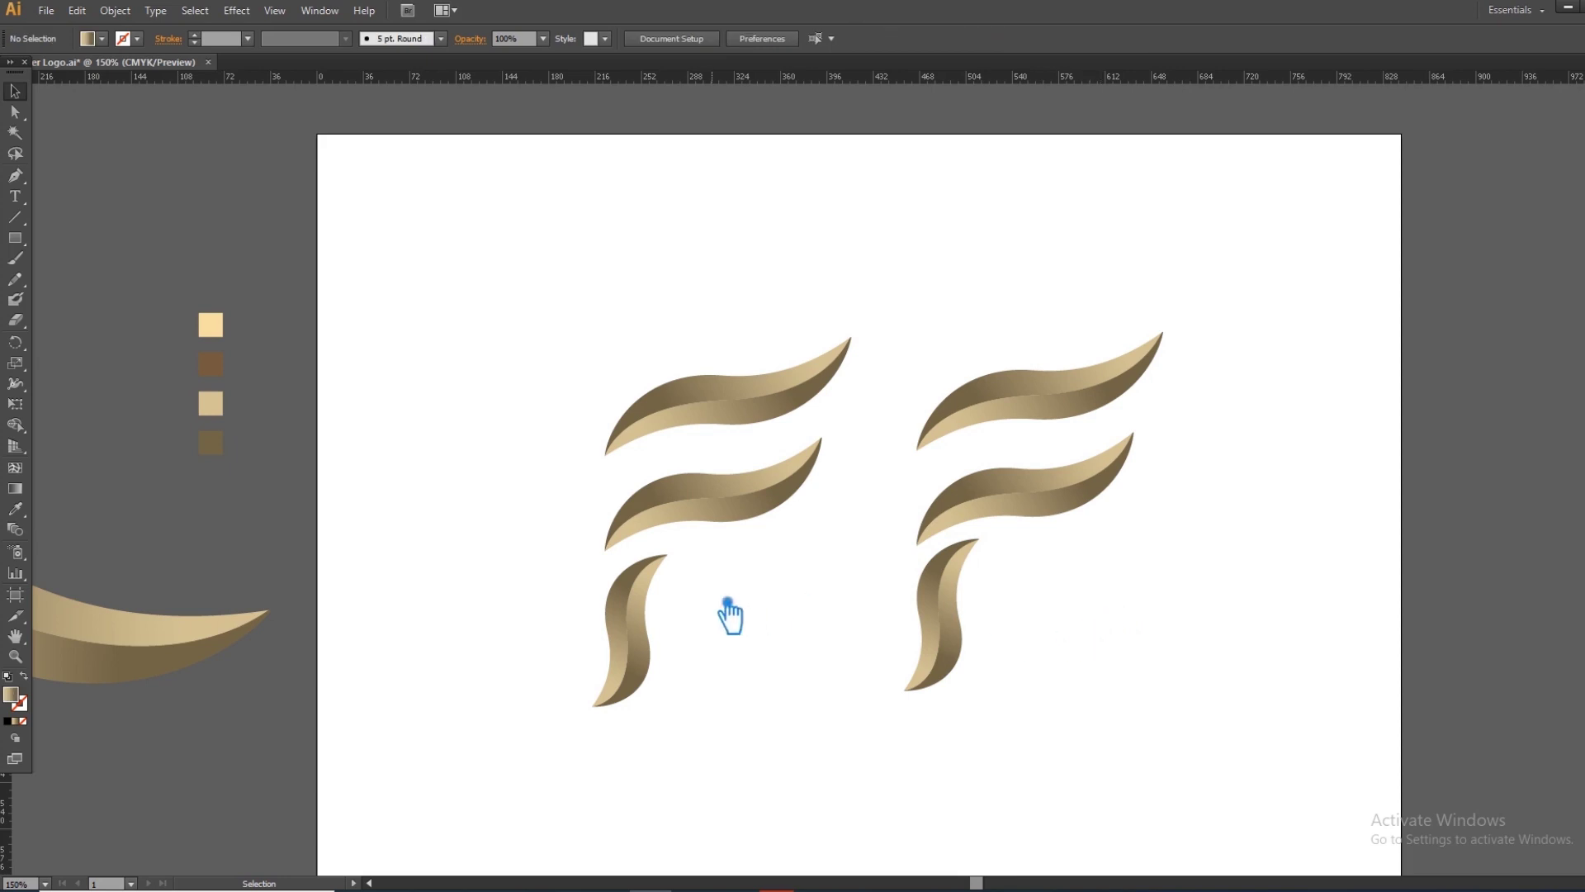
# Delete the left F emblem and group the waves of the remaining emblem.
pyautogui.moveTo(777, 694); pyautogui.dragTo(559, 330)
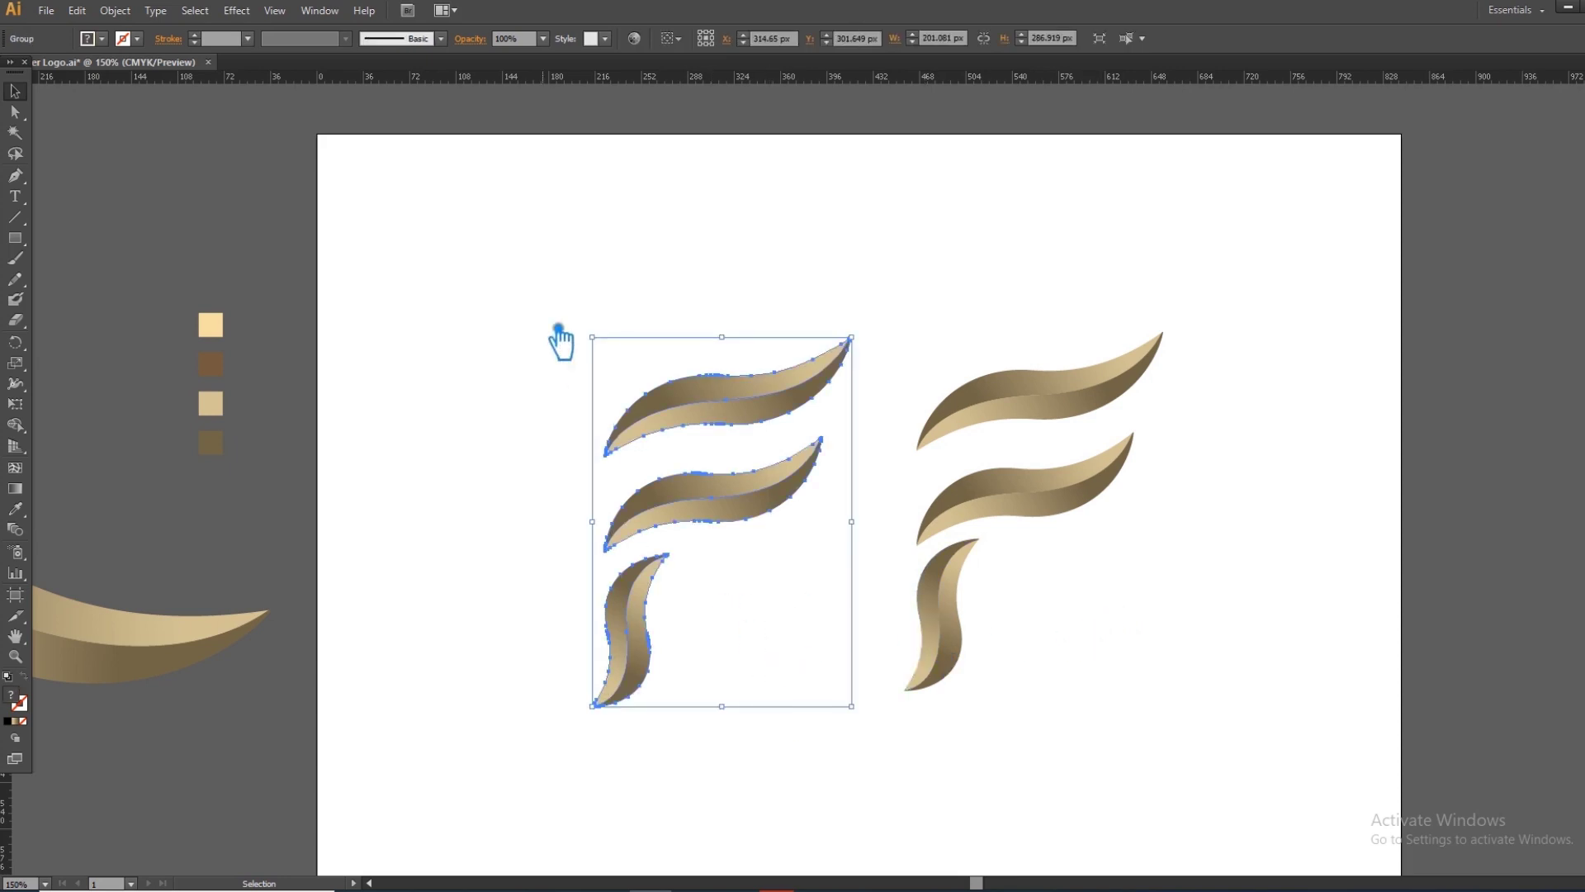
pyautogui.moveTo(671, 502); pyautogui.dragTo(983, 495)
pyautogui.press('a')
pyautogui.moveTo(1081, 674); pyautogui.dragTo(803, 328)
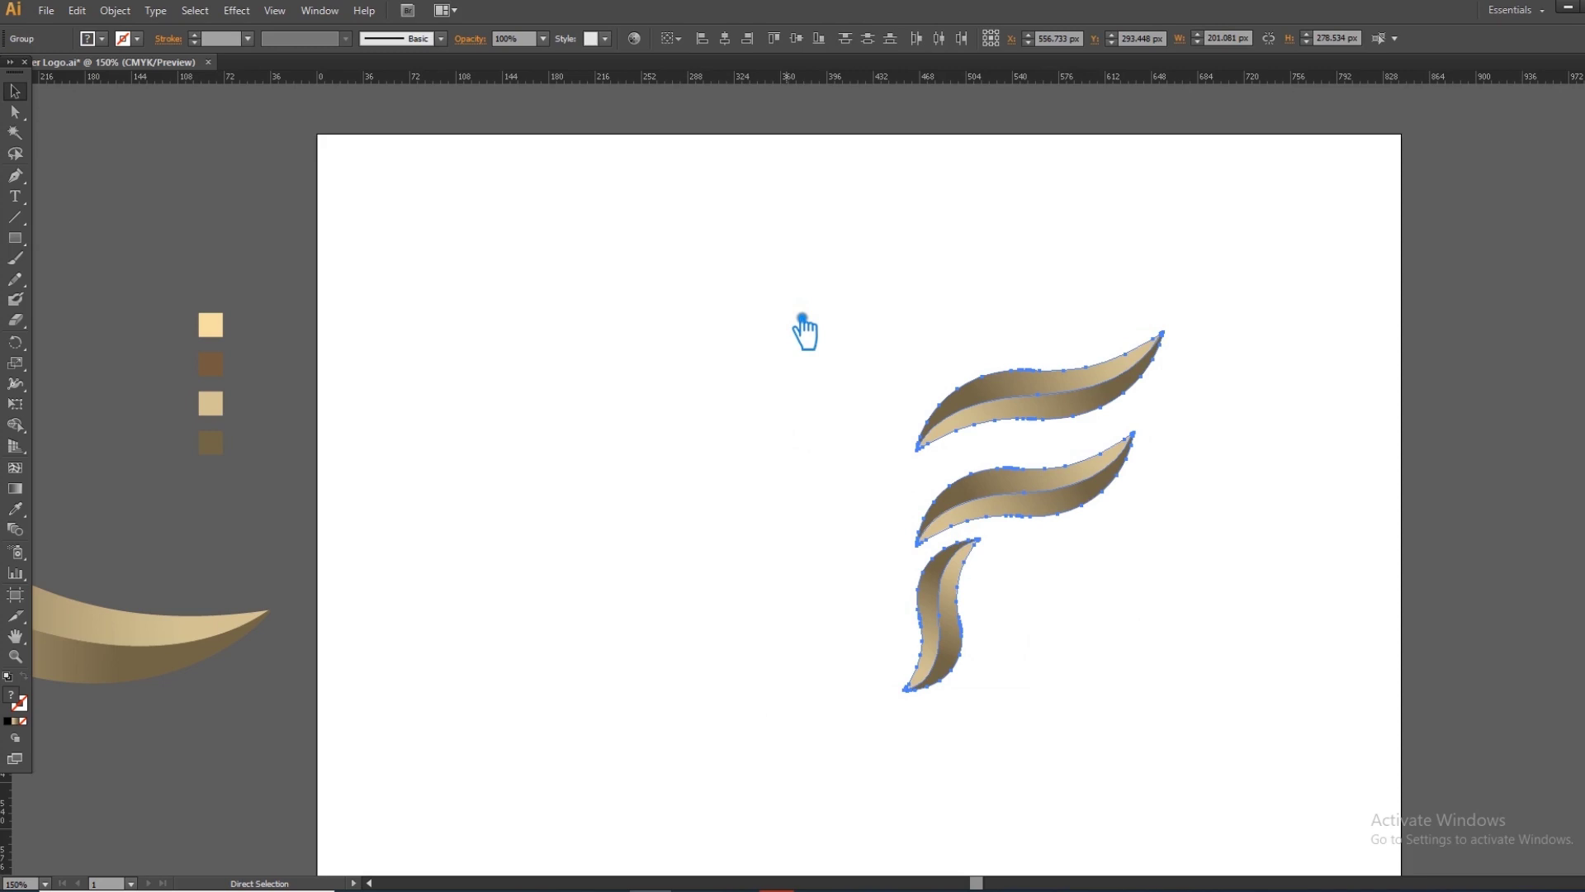
pyautogui.press('v')
pyautogui.click(1203, 584)
# Move the F emblem over to the left part of the artboard.
pyautogui.moveTo(1033, 506); pyautogui.dragTo(746, 503)
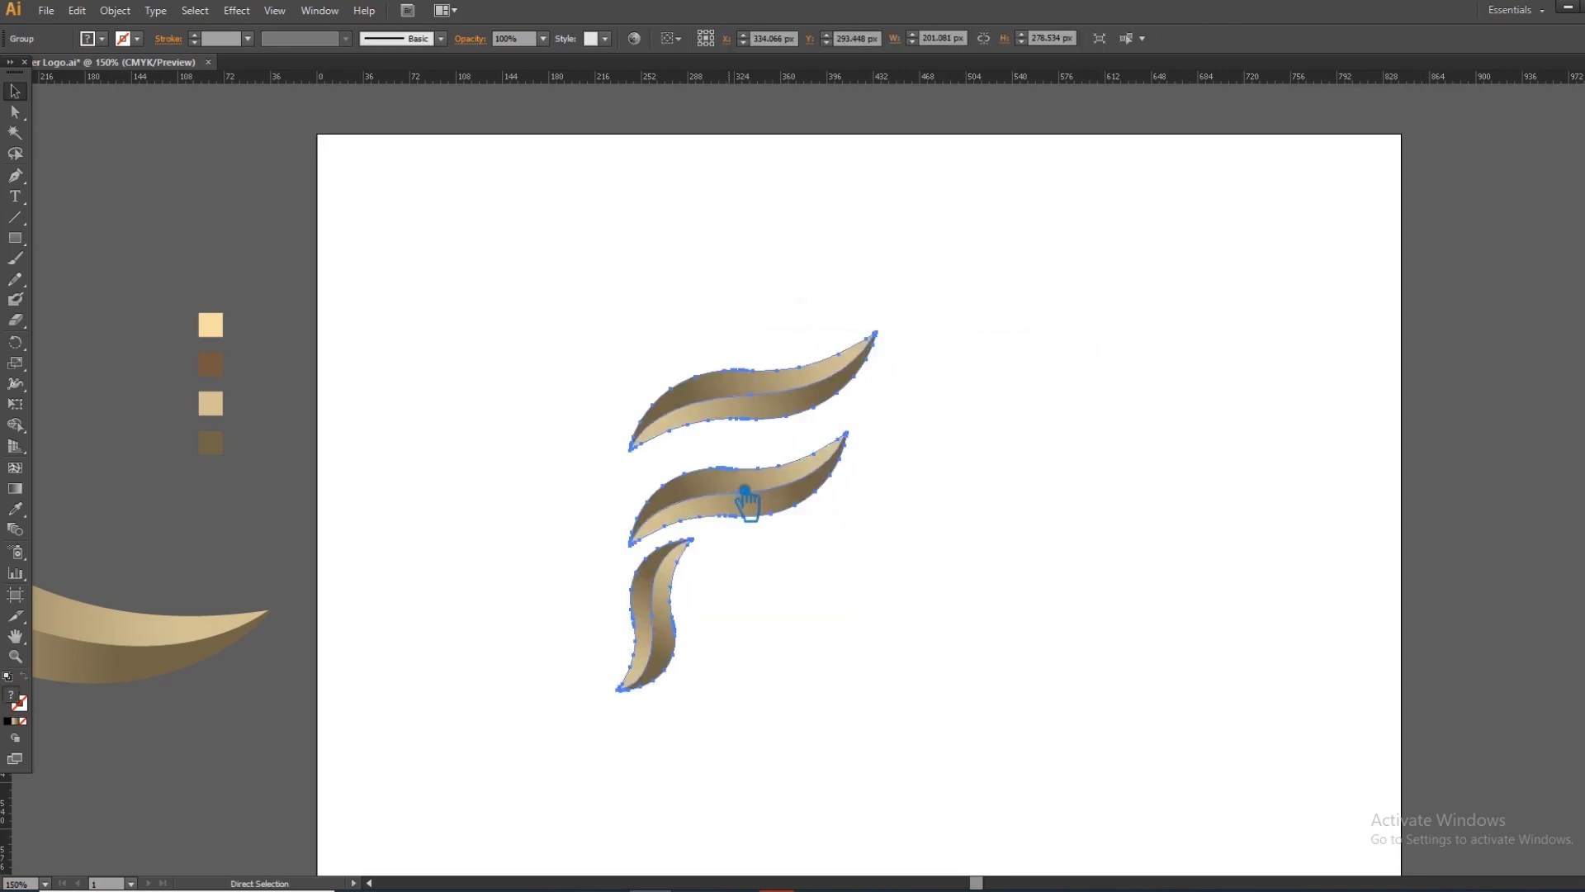
pyautogui.click(1098, 578)
# Place a duplicate of the F emblem to its right and save the document.
pyautogui.moveTo(729, 499); pyautogui.dragTo(1011, 502)
pyautogui.click(1164, 558)
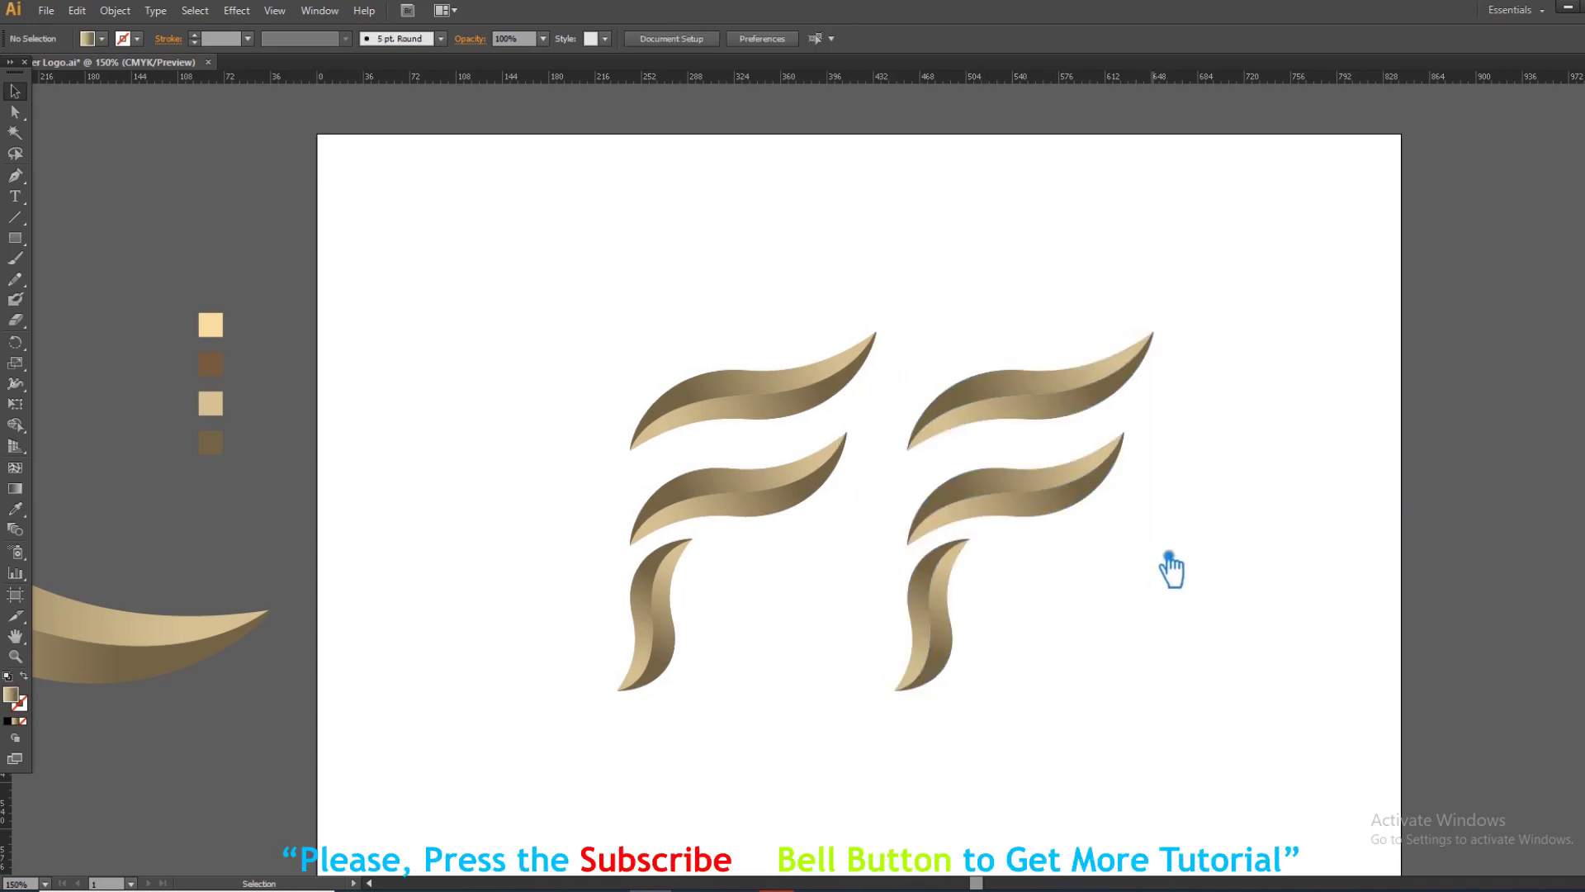
pyautogui.hotkey('ctrl', 's')
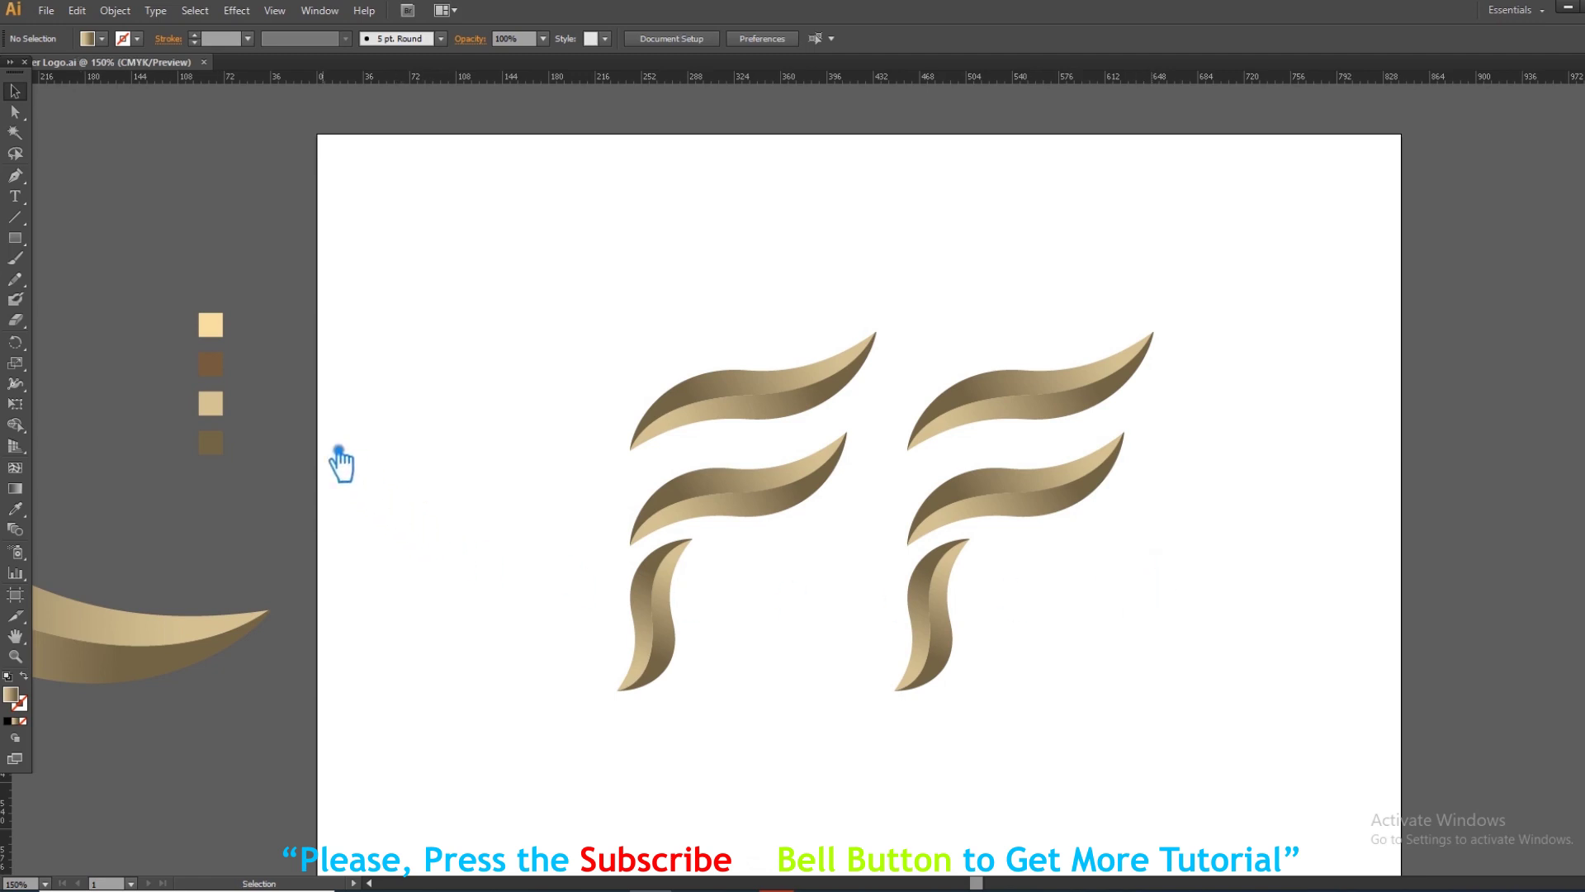
# Ungroup the right F emblem and also separate its two upper waves from each other.
pyautogui.rightClick(1049, 386)
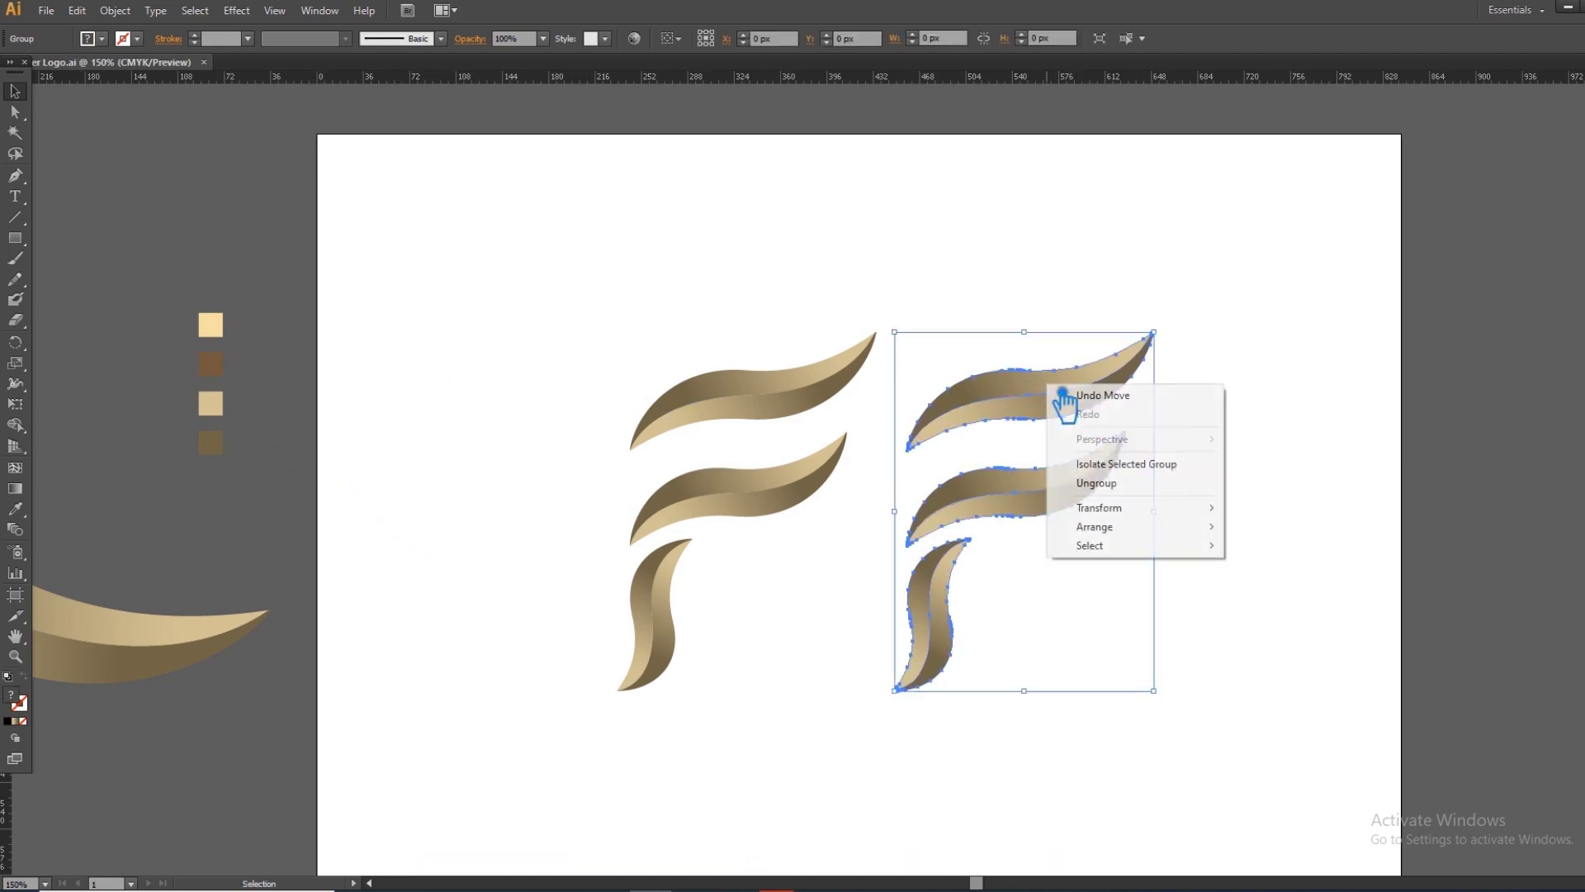
pyautogui.click(1116, 486)
pyautogui.click(1139, 462)
pyautogui.click(1052, 383)
pyautogui.rightClick(1047, 380)
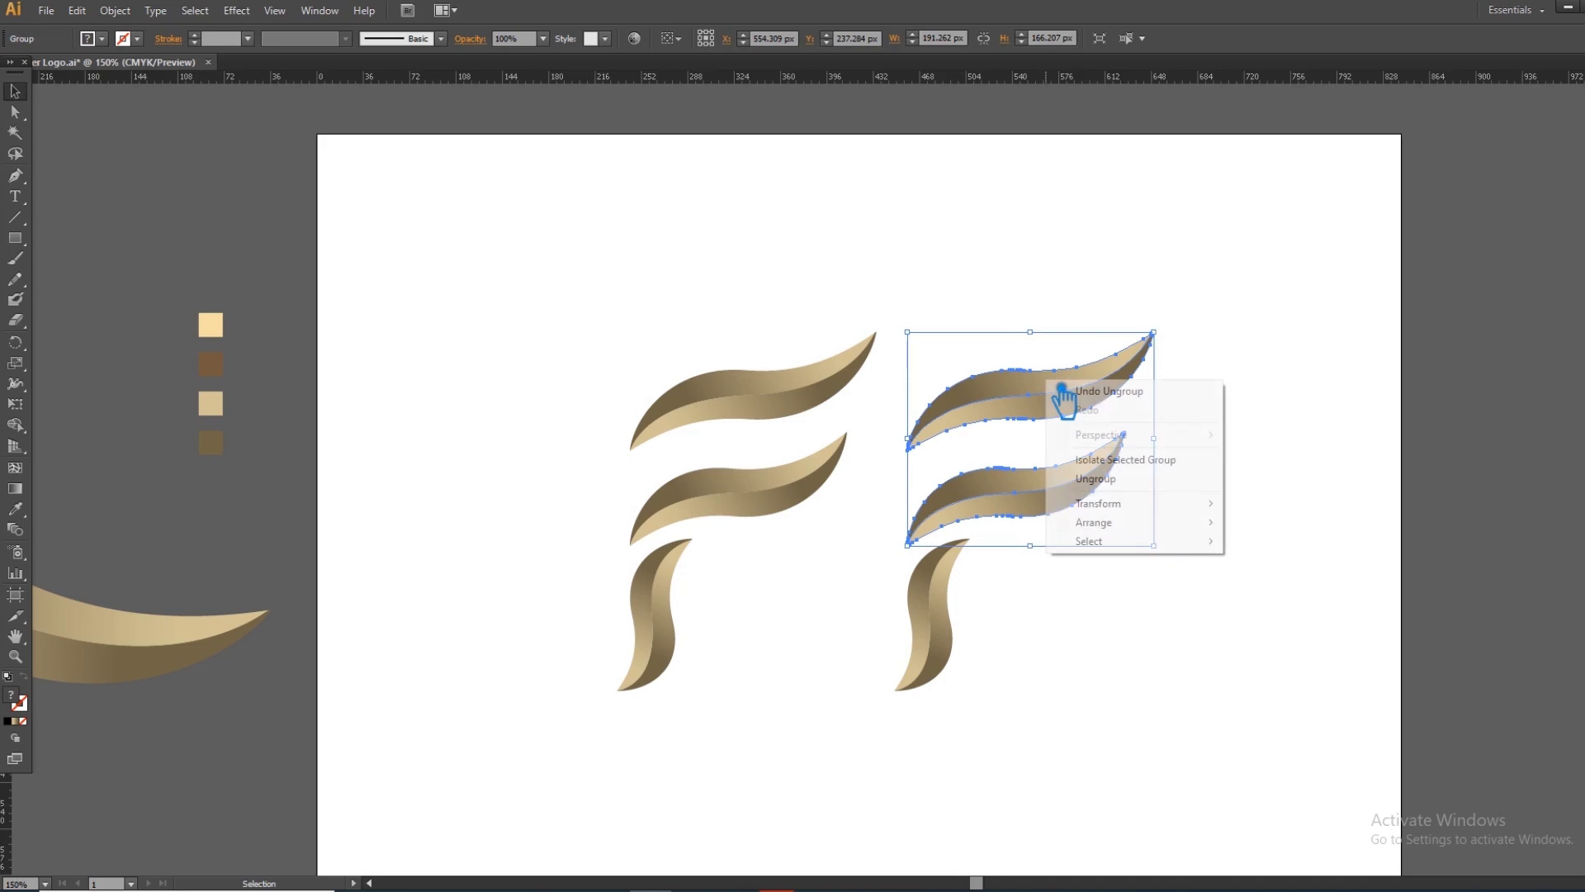
pyautogui.click(1117, 480)
pyautogui.click(450, 299)
# Copy the colour code F1DDA4 from the top sample square.
pyautogui.click(221, 324)
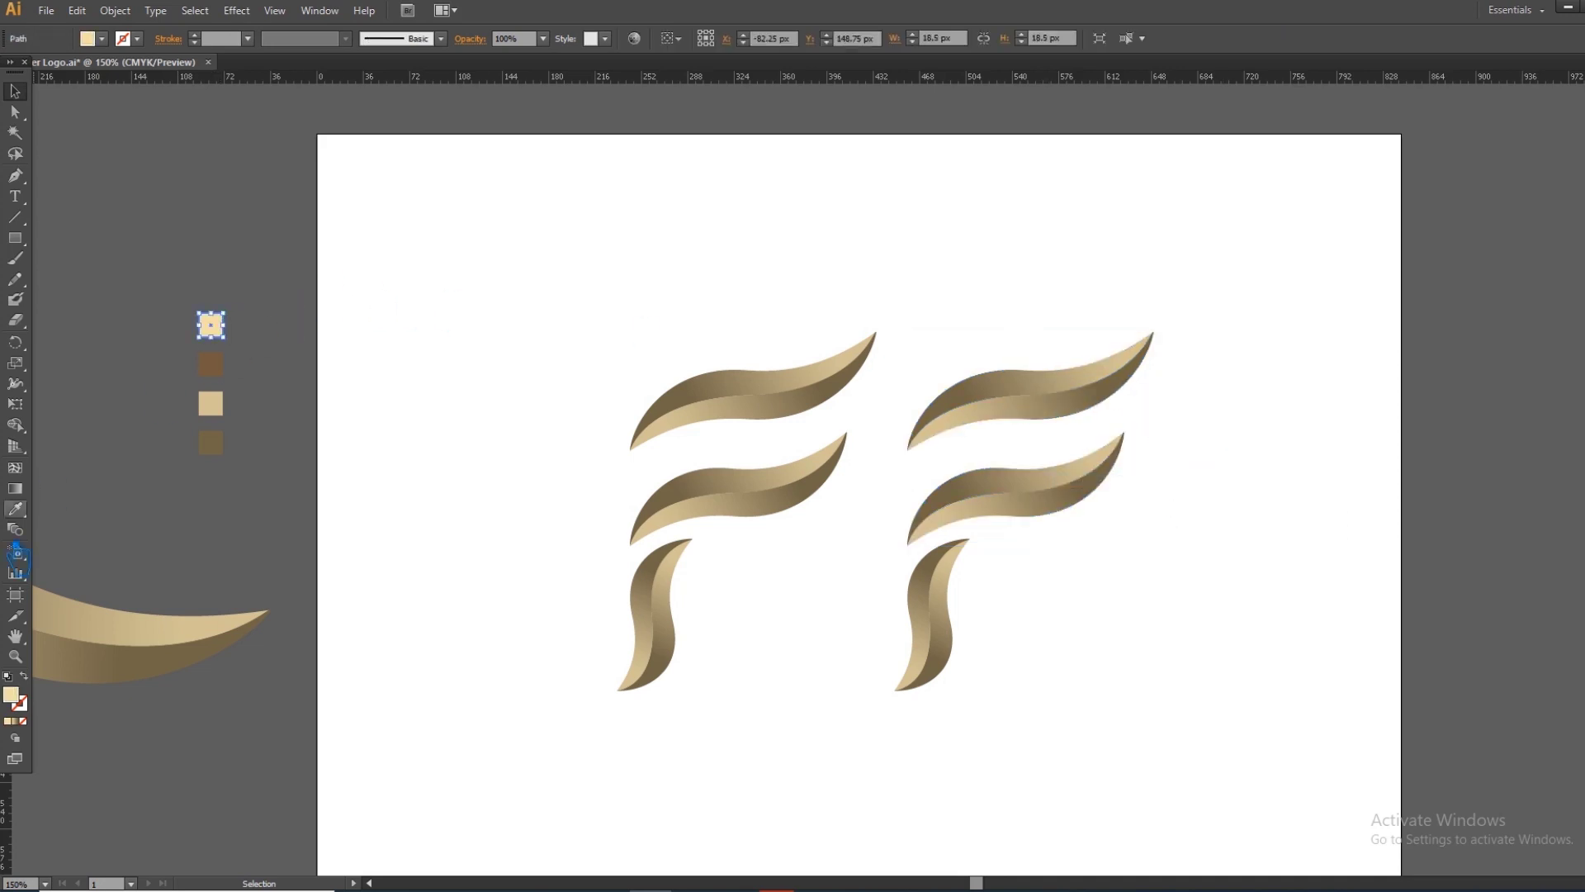
pyautogui.doubleClick(18, 698)
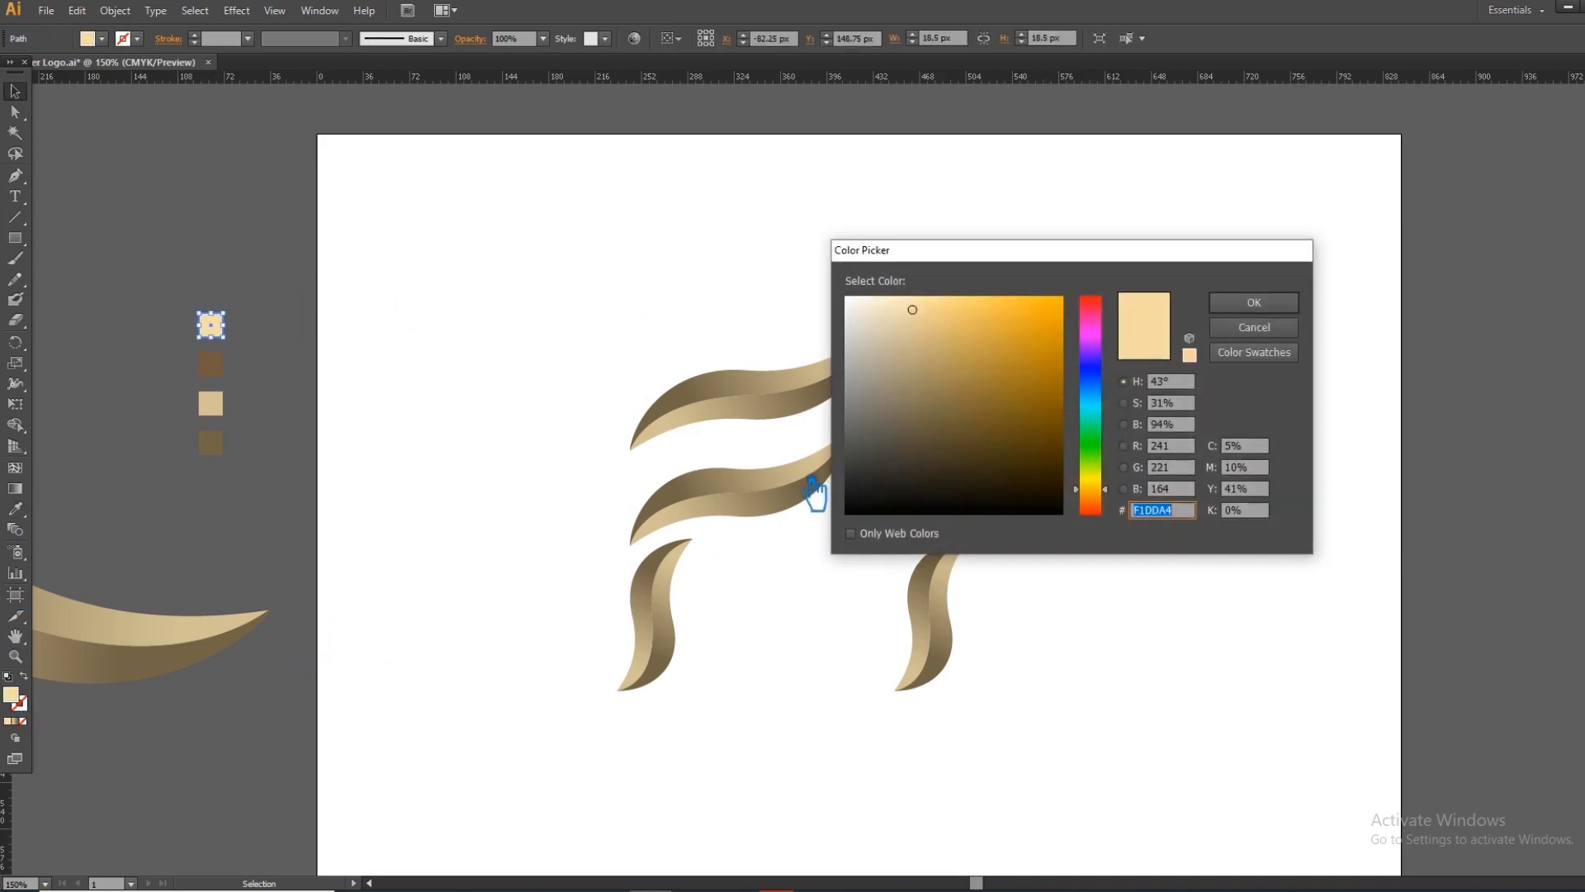
pyautogui.click(1248, 308)
# Ungroup the right emblem's top wave and set the beige gradient stop of its upper half to F1DDA4.
pyautogui.rightClick(1051, 394)
pyautogui.click(1111, 469)
pyautogui.click(1038, 403)
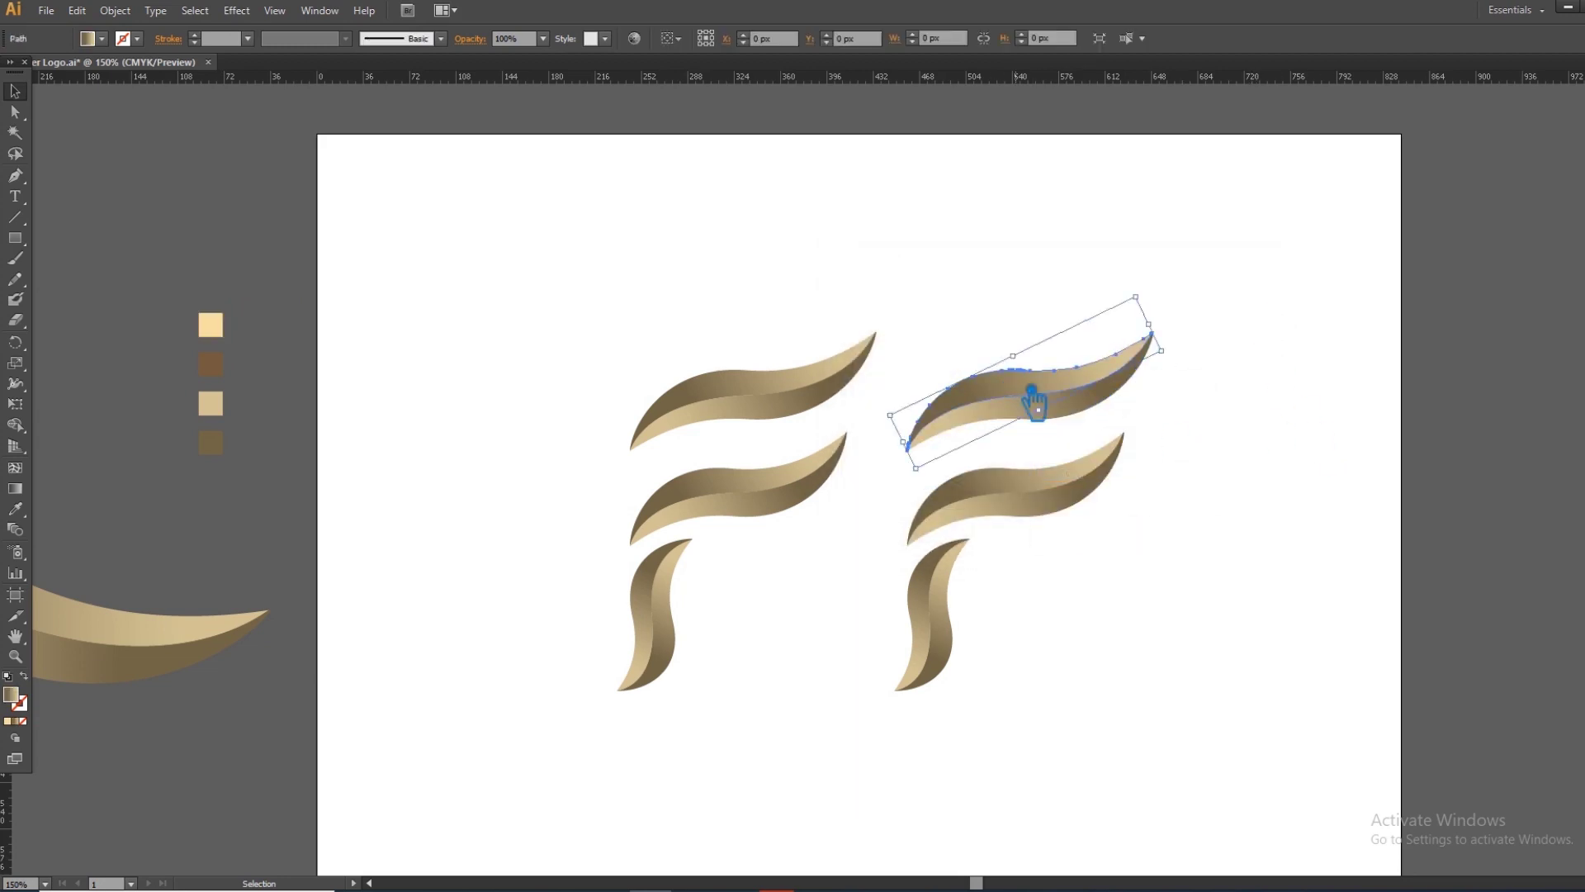
pyautogui.click(1584, 247)
pyautogui.click(1556, 347)
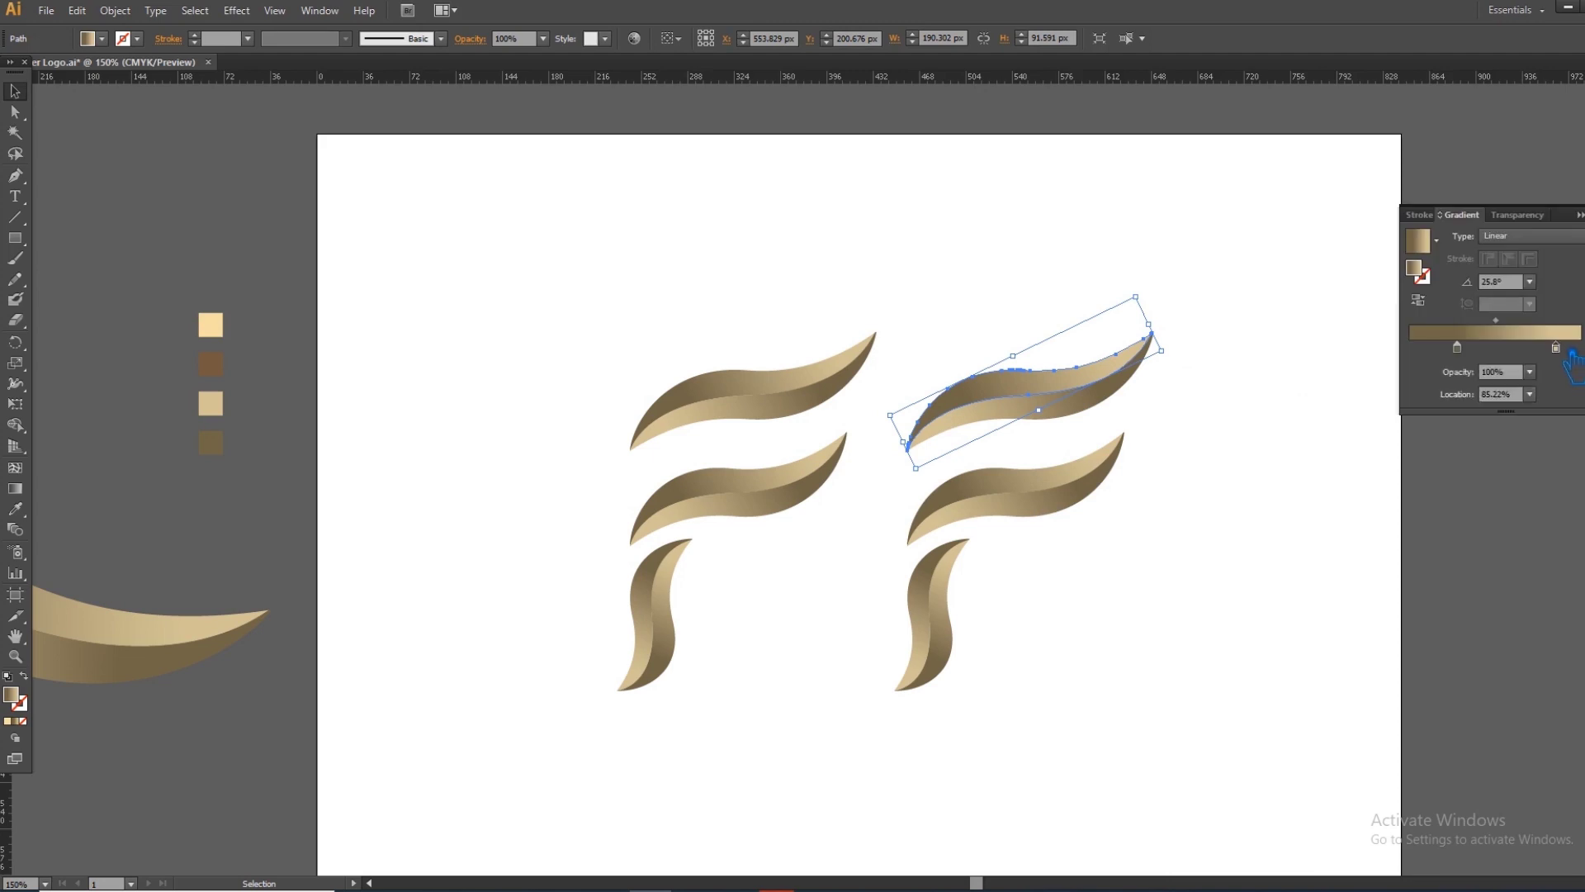
pyautogui.doubleClick(1422, 277)
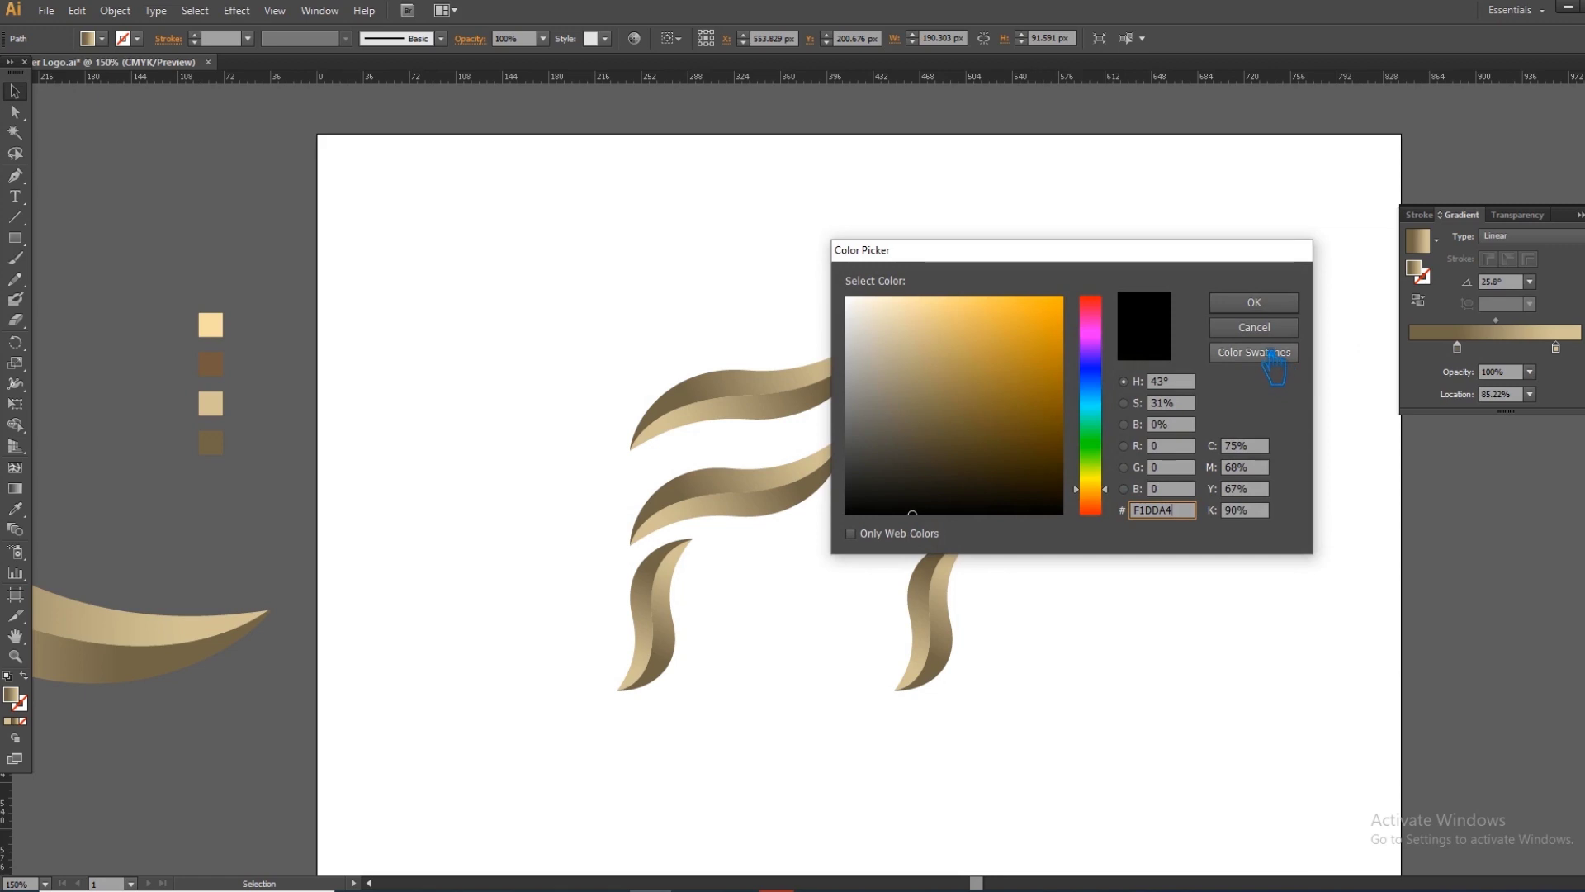
pyautogui.click(1268, 304)
pyautogui.click(1268, 319)
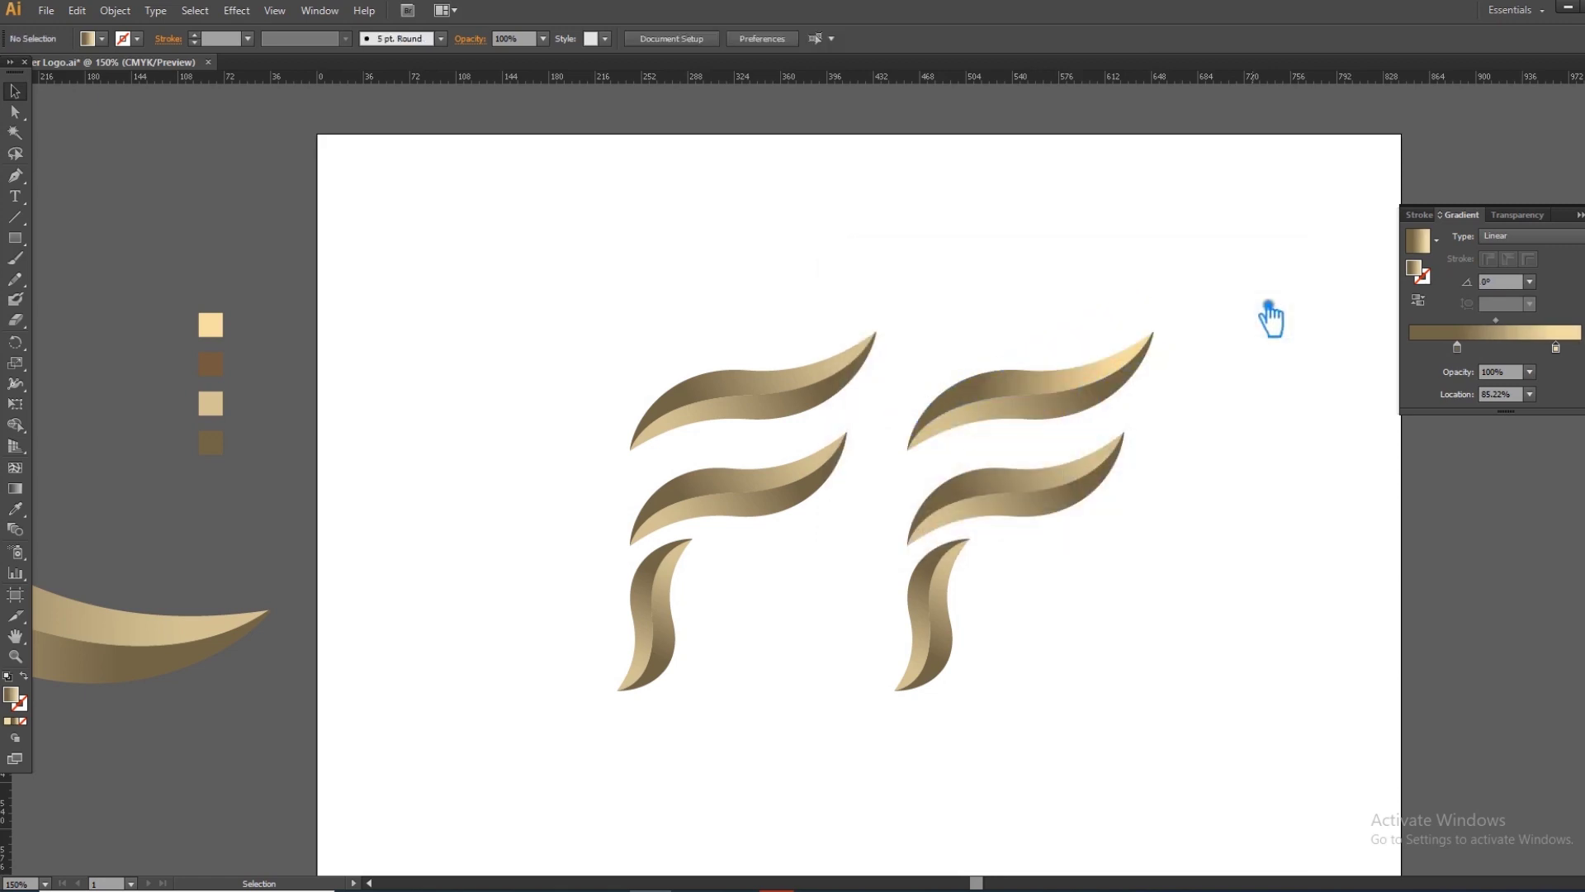
# Copy the colour code 72593F from the second sample square.
pyautogui.click(1045, 392)
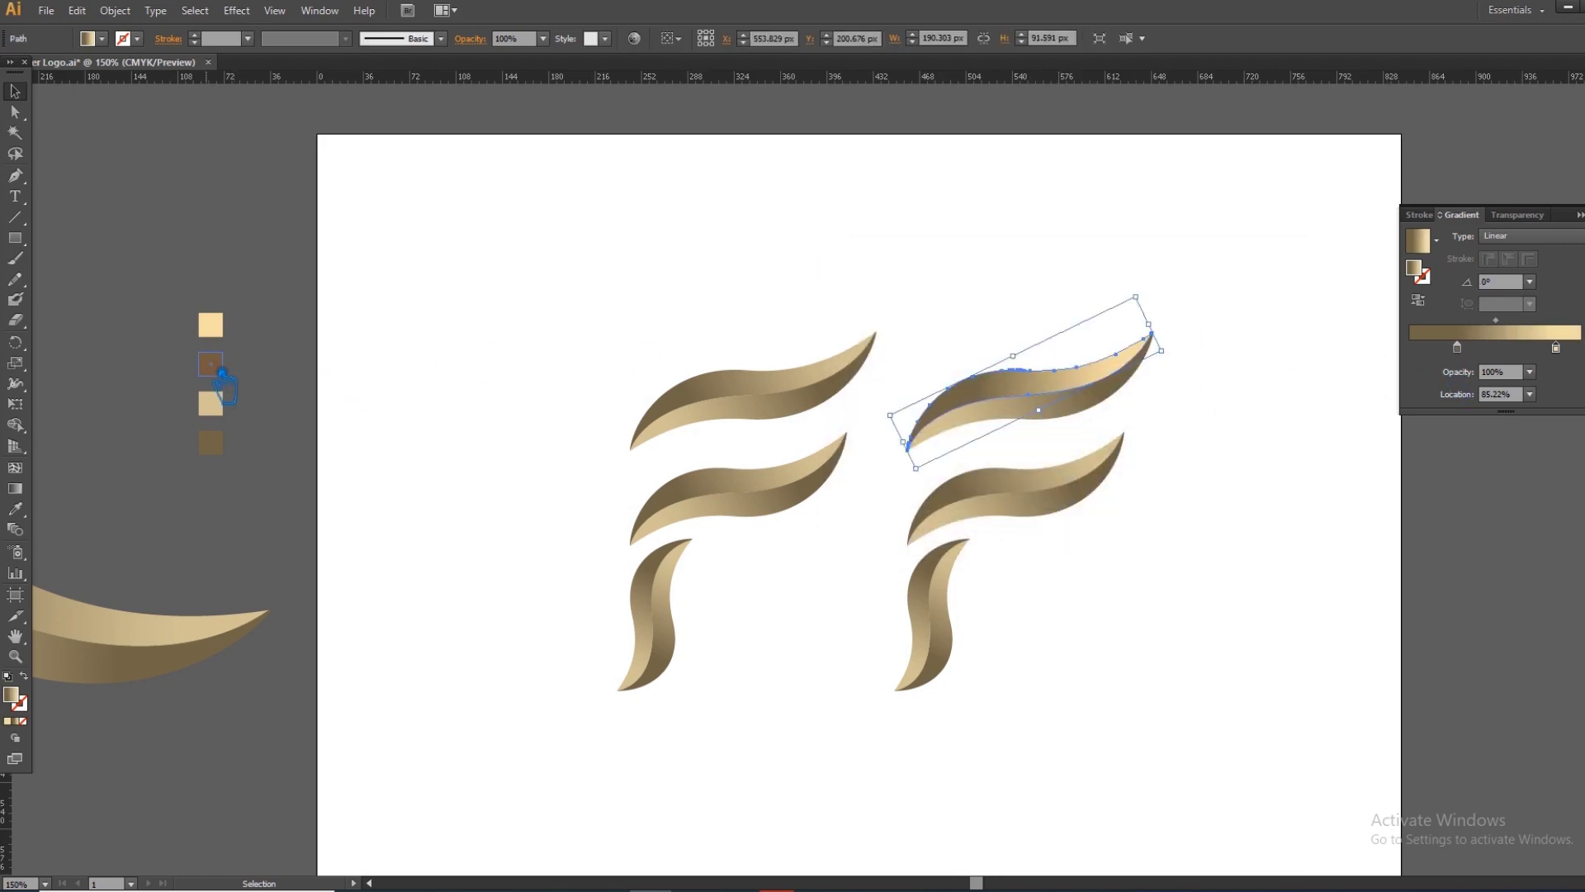
pyautogui.click(217, 367)
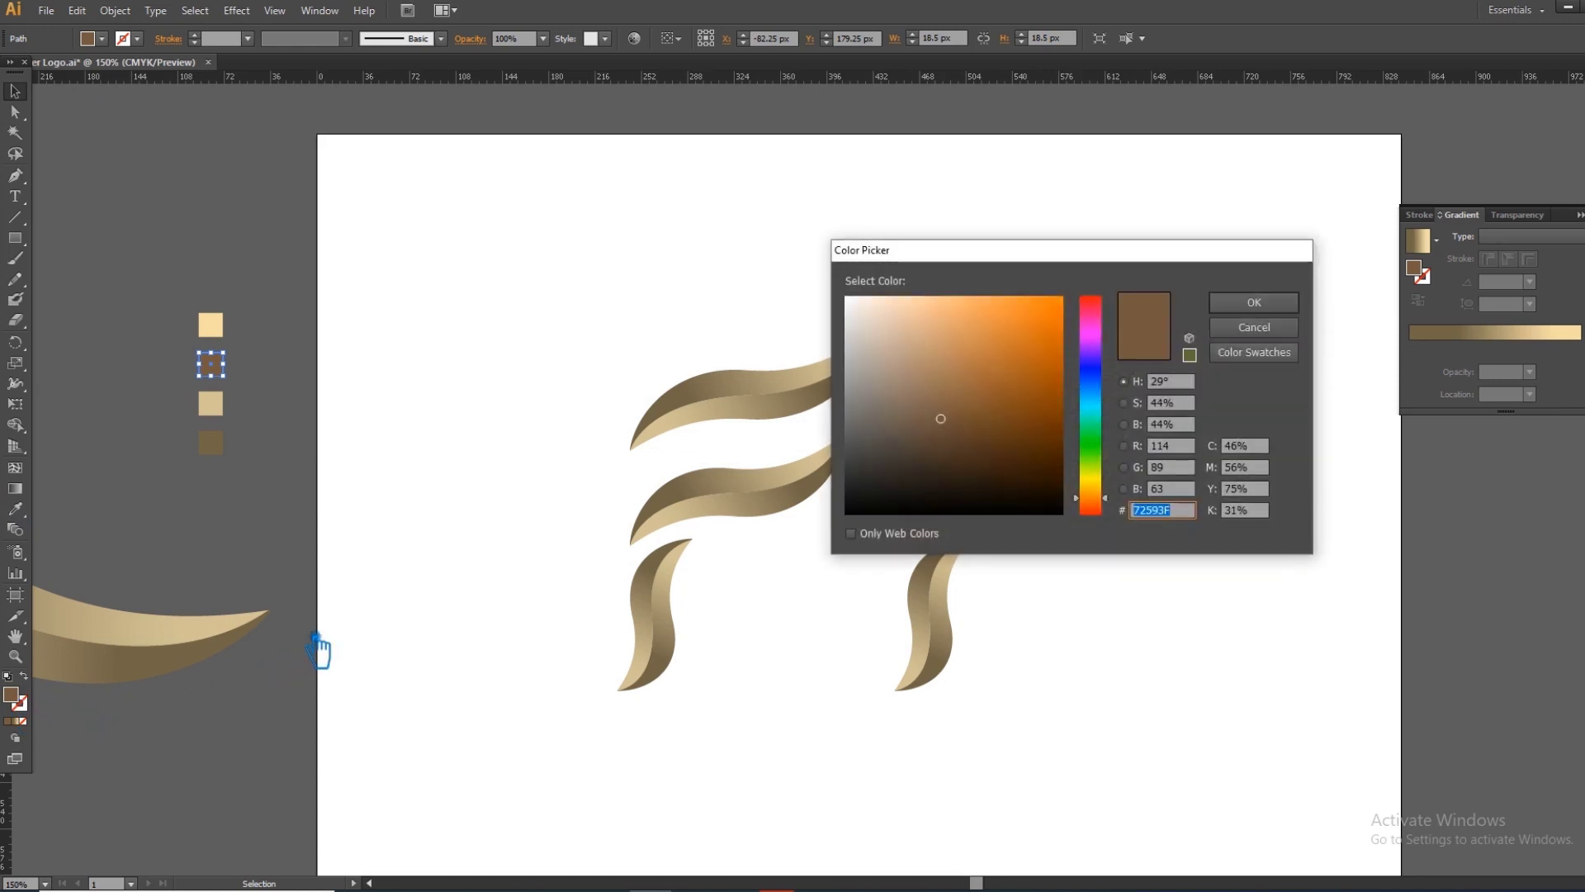
pyautogui.click(1254, 303)
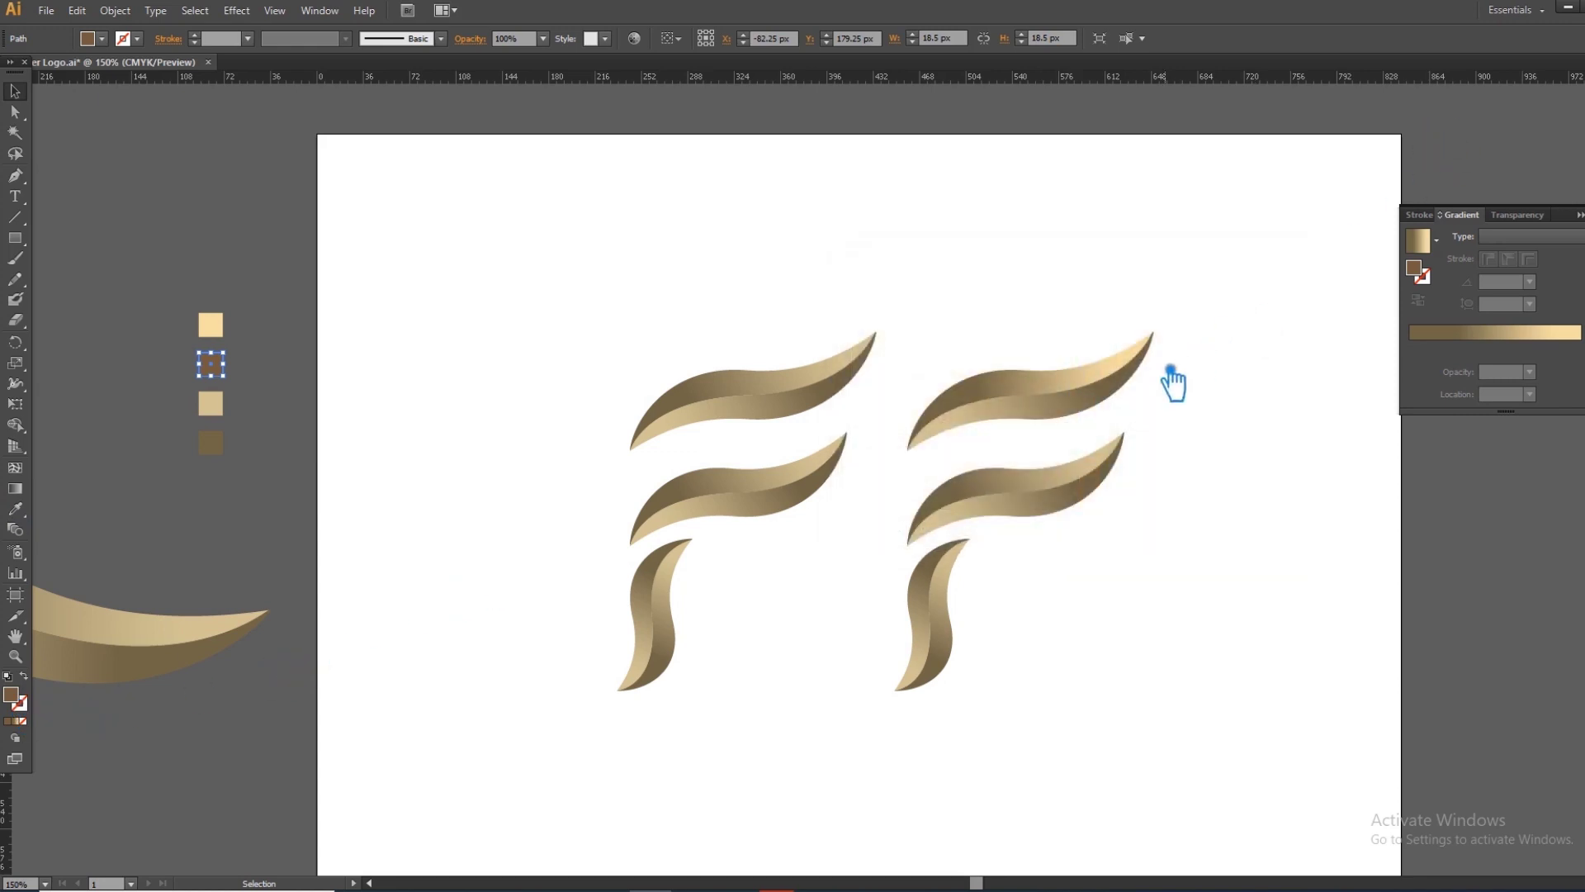
# Set the dark gradient stop of the upper half of the right emblem's top wave to 72593F.
pyautogui.click(1015, 395)
pyautogui.click(1458, 347)
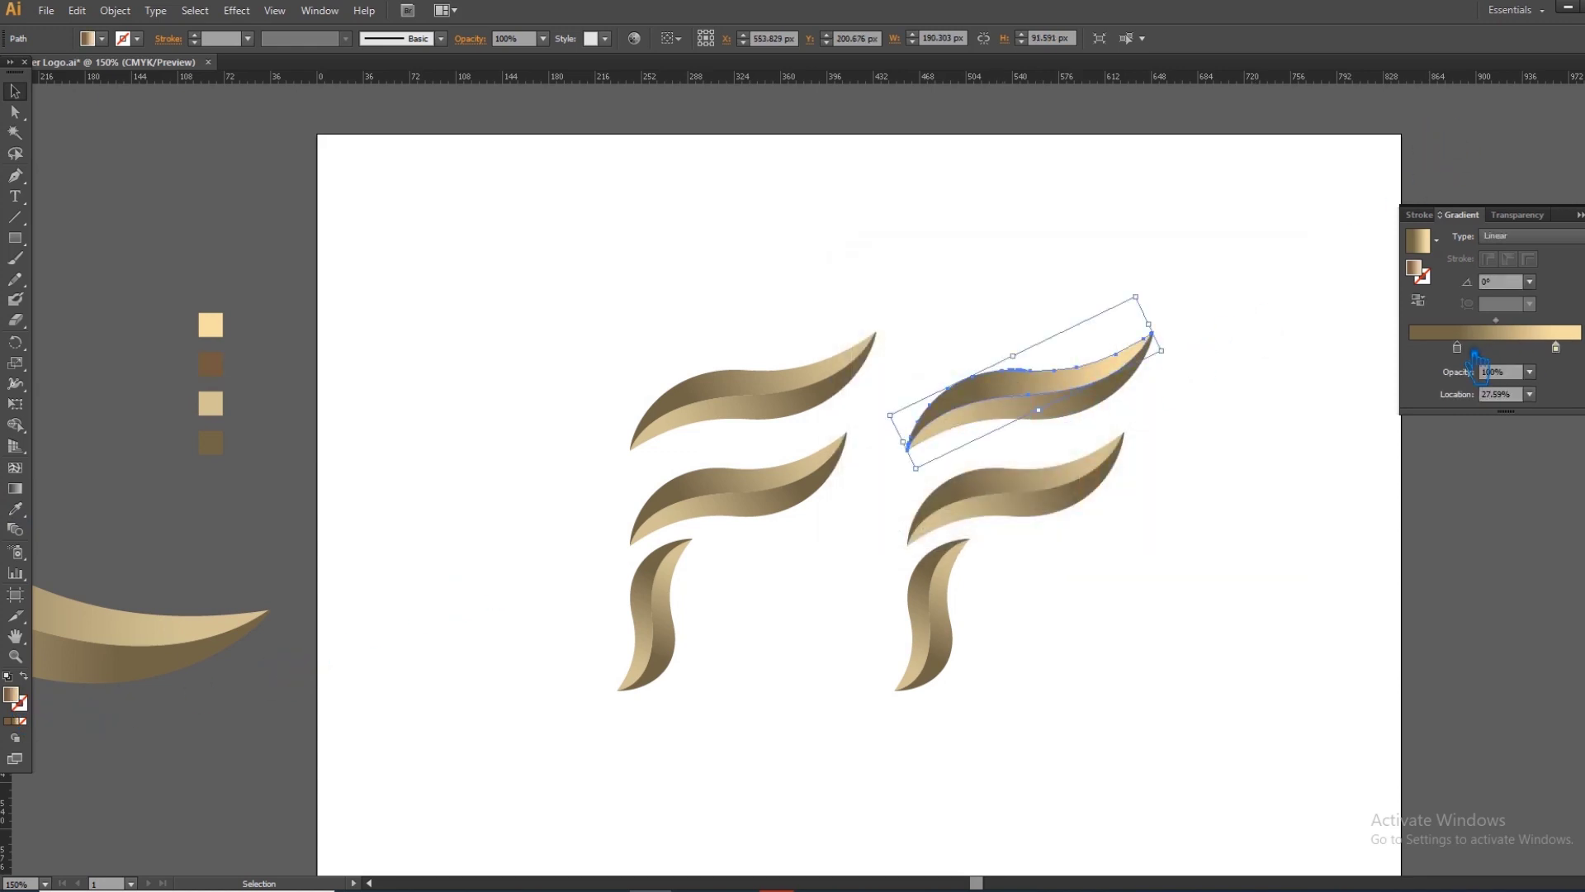
pyautogui.doubleClick(1425, 276)
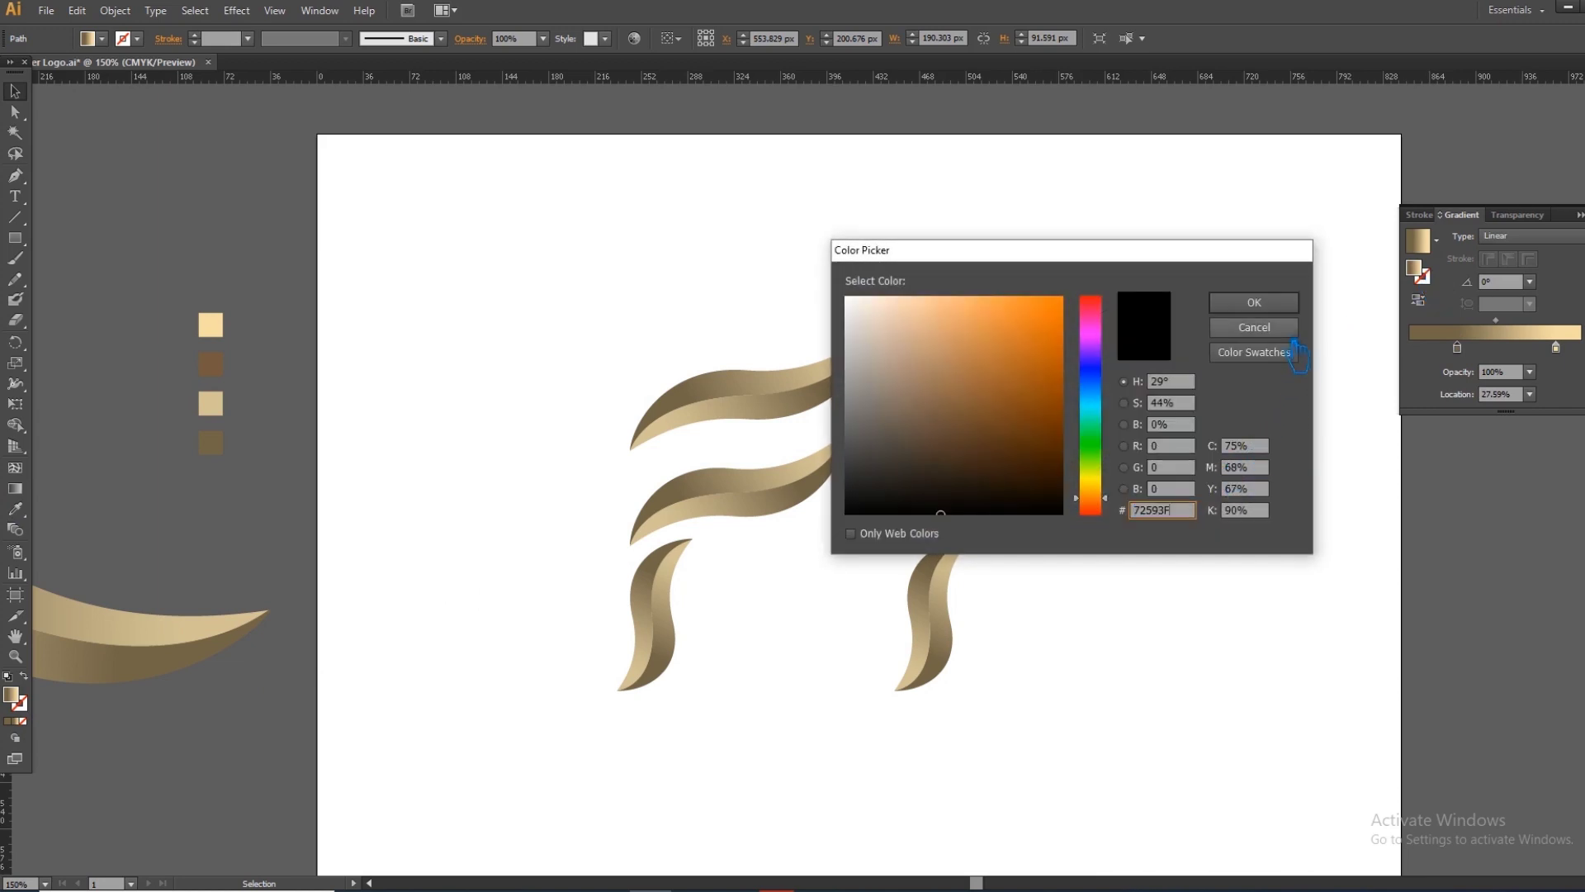
pyautogui.click(1254, 303)
pyautogui.click(1269, 326)
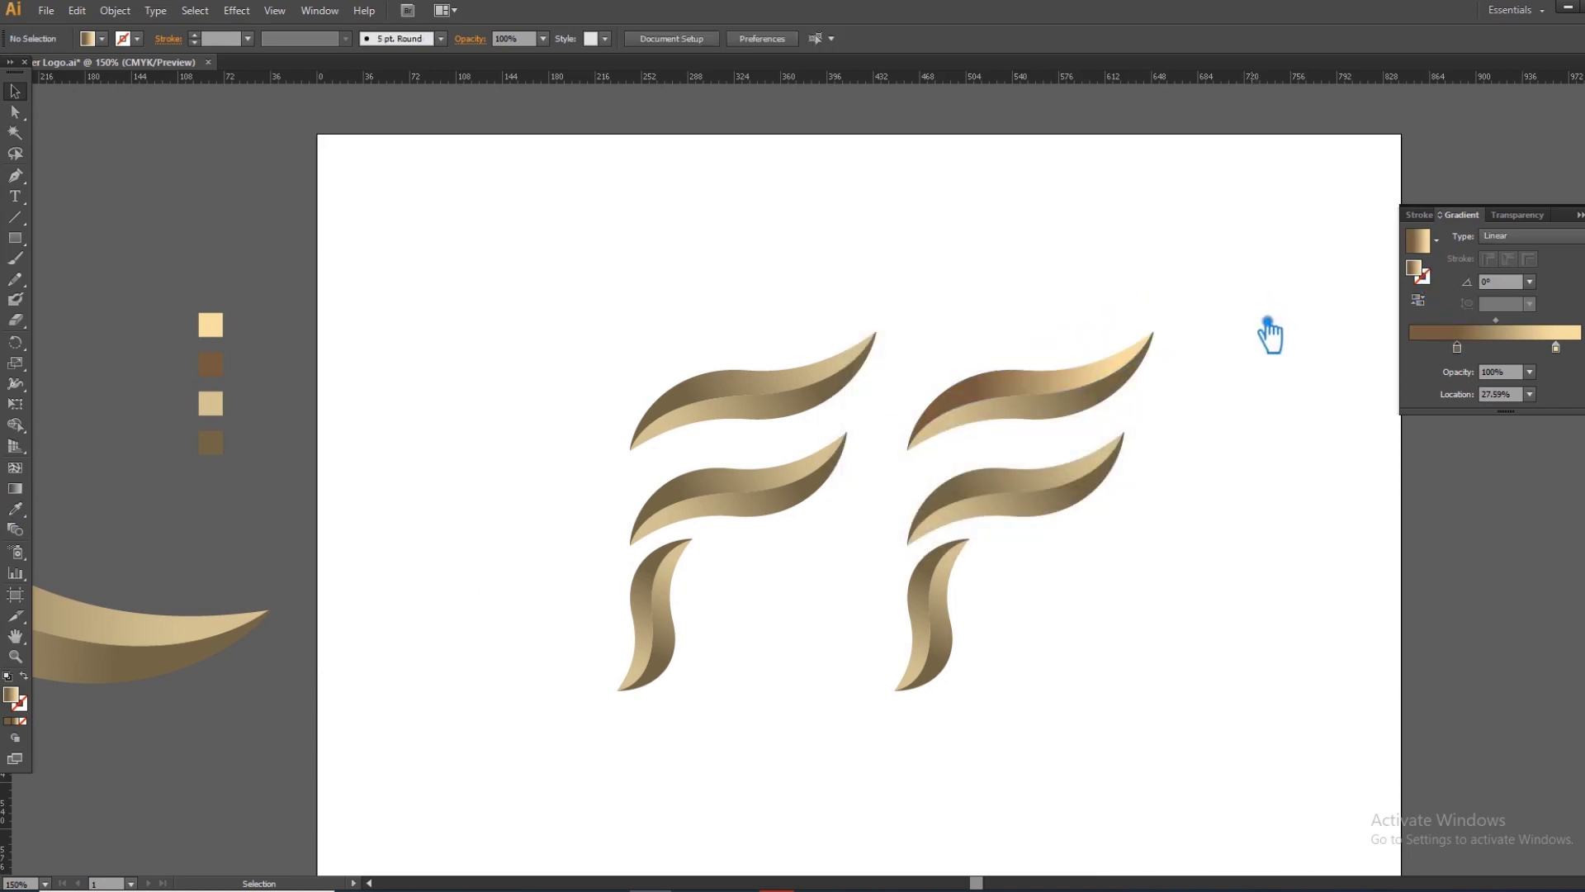
# Ungroup the right emblem's middle wave and its stem wave into separate halves.
pyautogui.click(1039, 500)
pyautogui.rightClick(1001, 469)
pyautogui.click(1061, 568)
pyautogui.rightClick(941, 615)
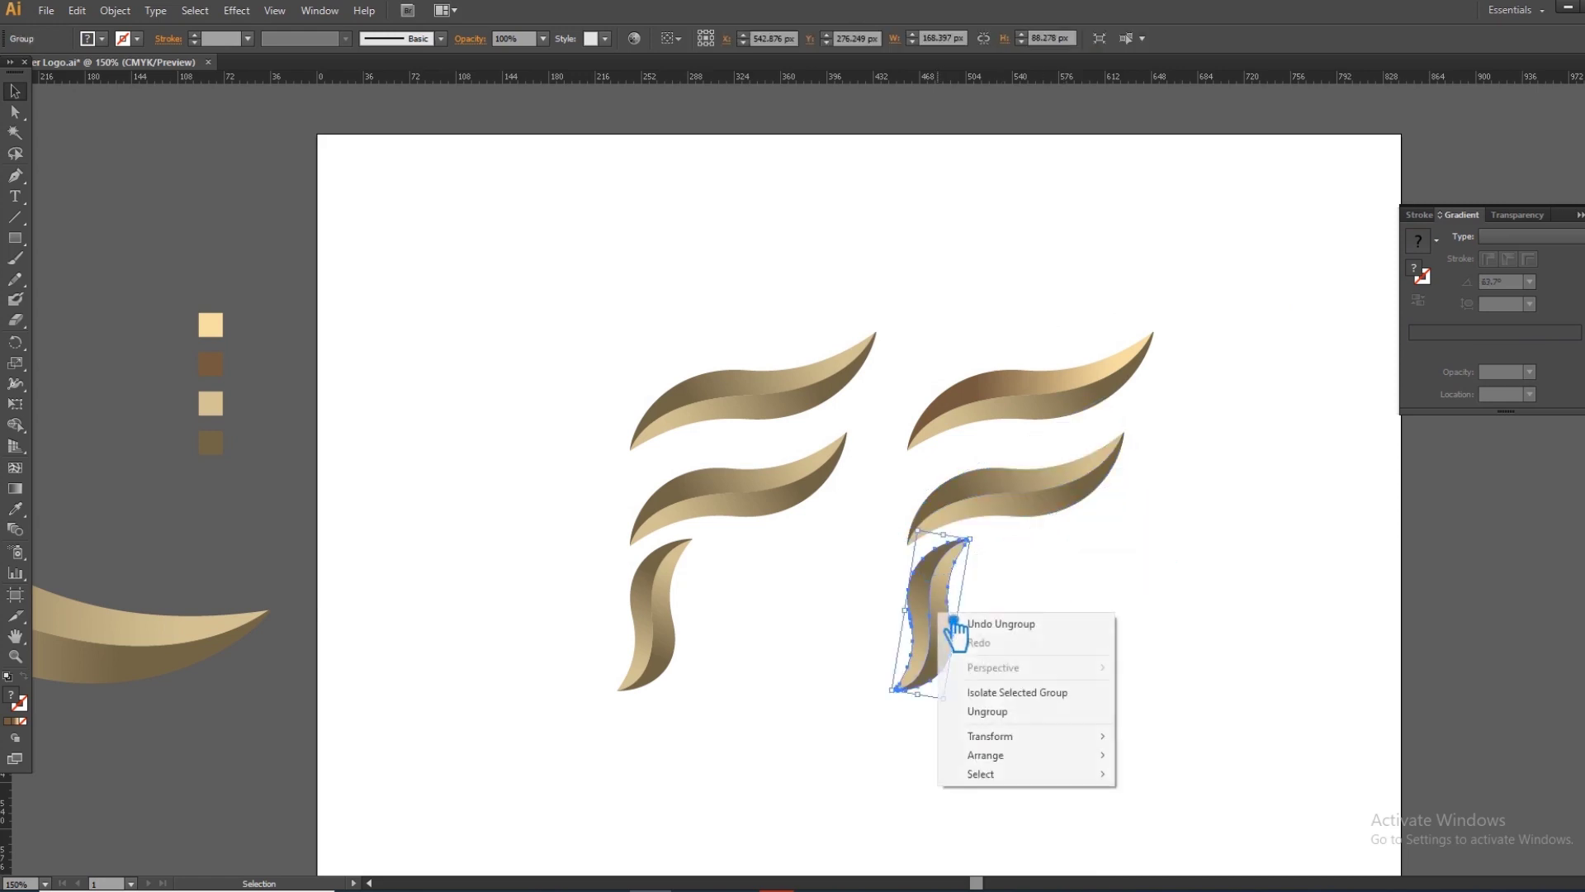
pyautogui.click(1011, 712)
# Apply the top wave's new brown-to-beige gradient to the middle wave's upper half and the stem's left half with the Eyedropper.
pyautogui.click(1023, 497)
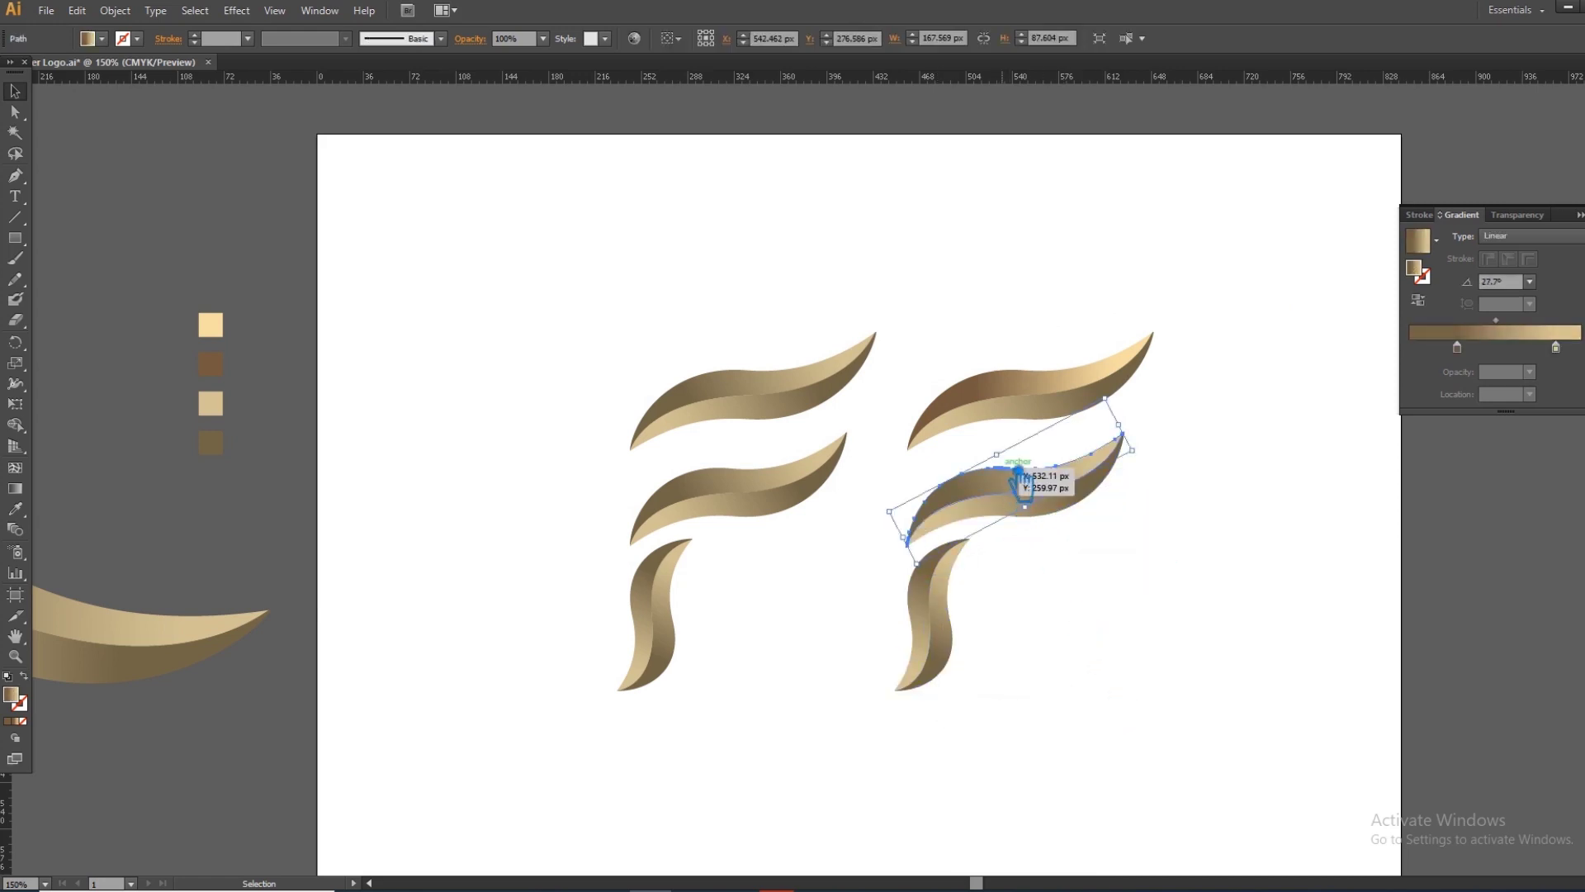
pyautogui.keyDown('shift'); pyautogui.click(1028, 408); pyautogui.keyUp('shift')
pyautogui.keyDown('shift'); pyautogui.click(930, 627); pyautogui.keyUp('shift')
pyautogui.click(16, 509)
pyautogui.click(1072, 388)
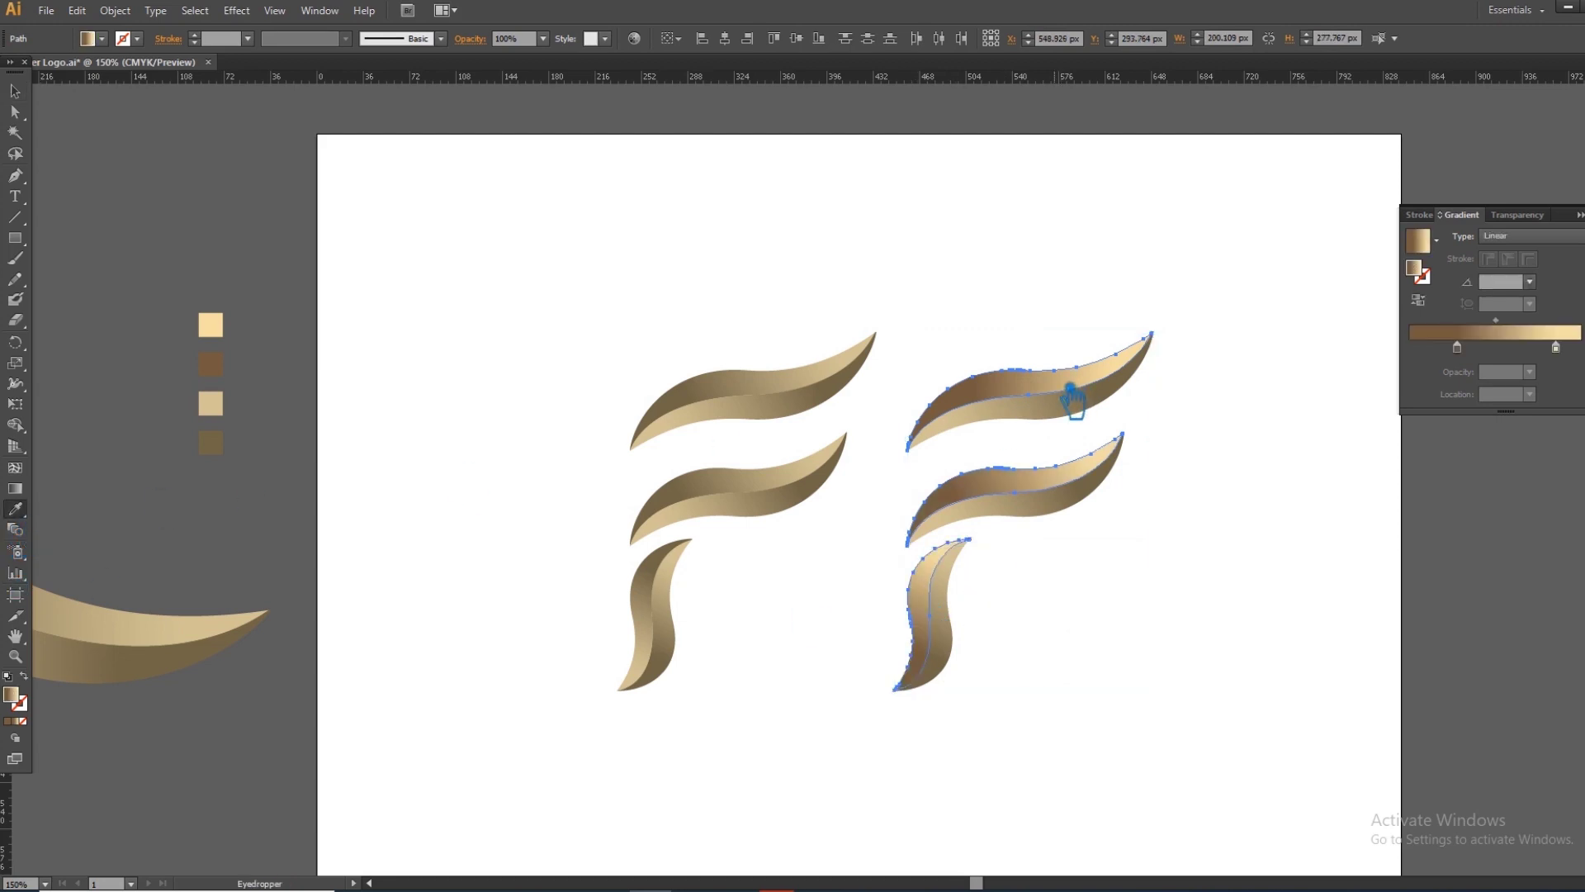
pyautogui.click(15, 91)
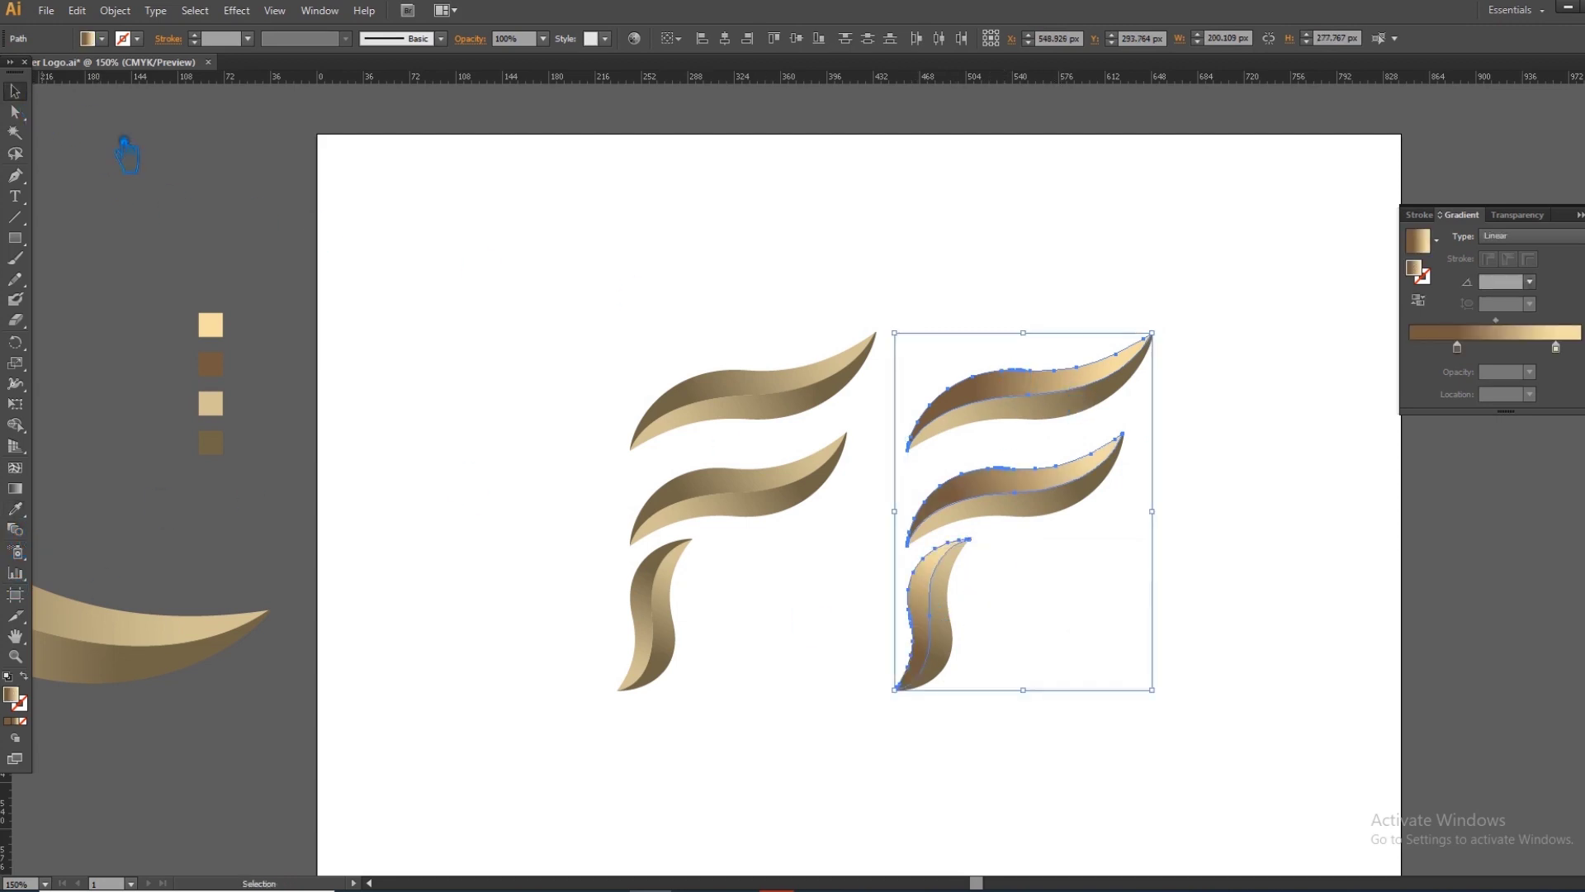
pyautogui.click(1202, 508)
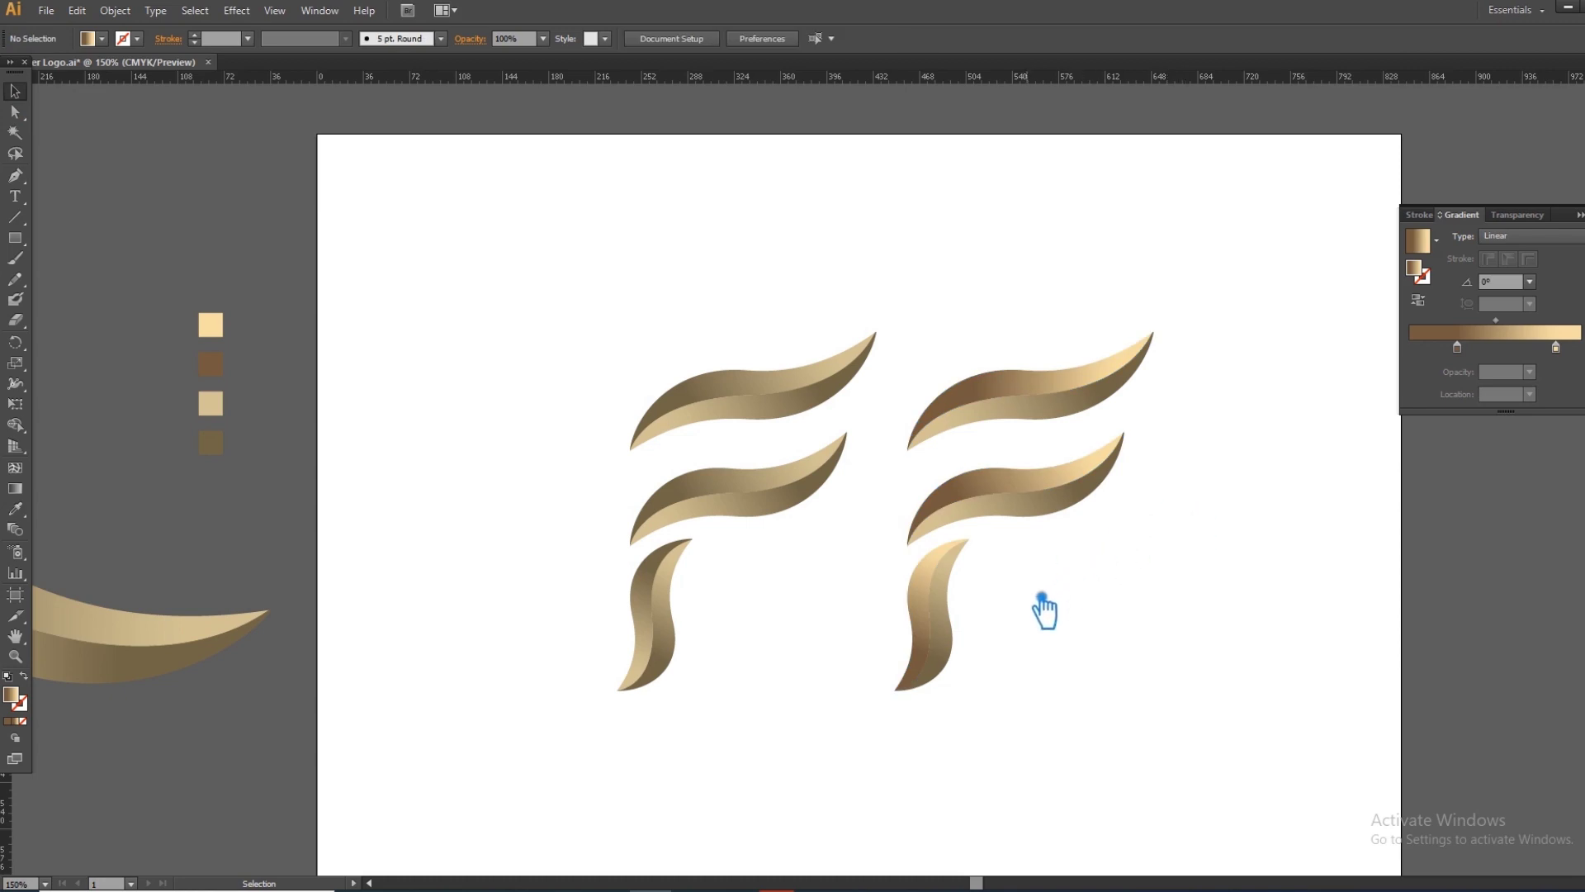
# Reverse the gradient on the left half of the right emblem's stem.
pyautogui.click(932, 596)
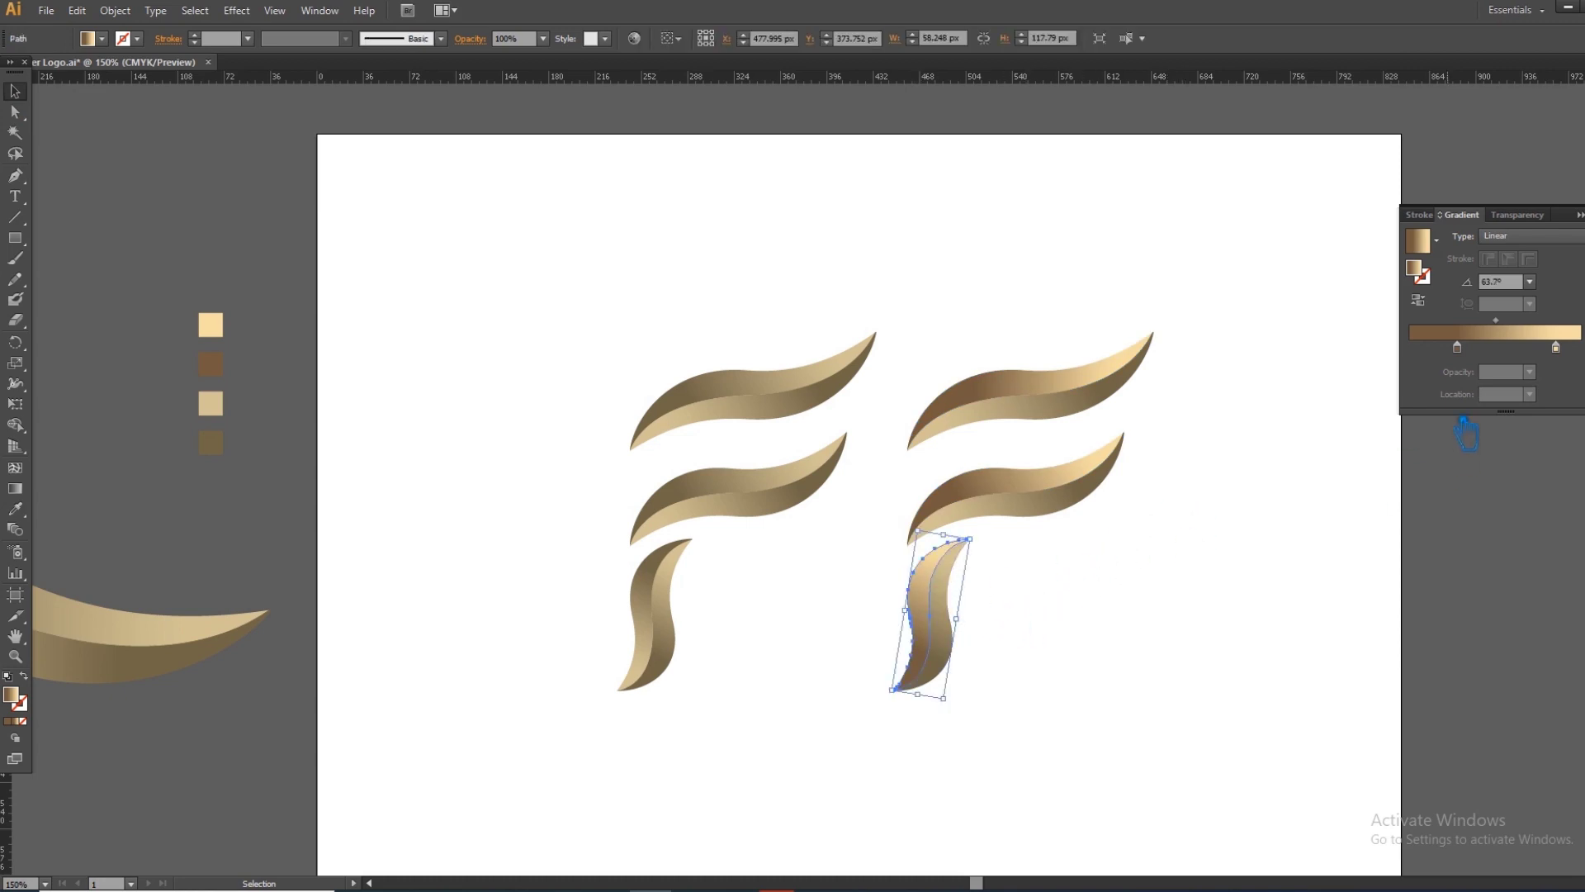
pyautogui.click(1424, 299)
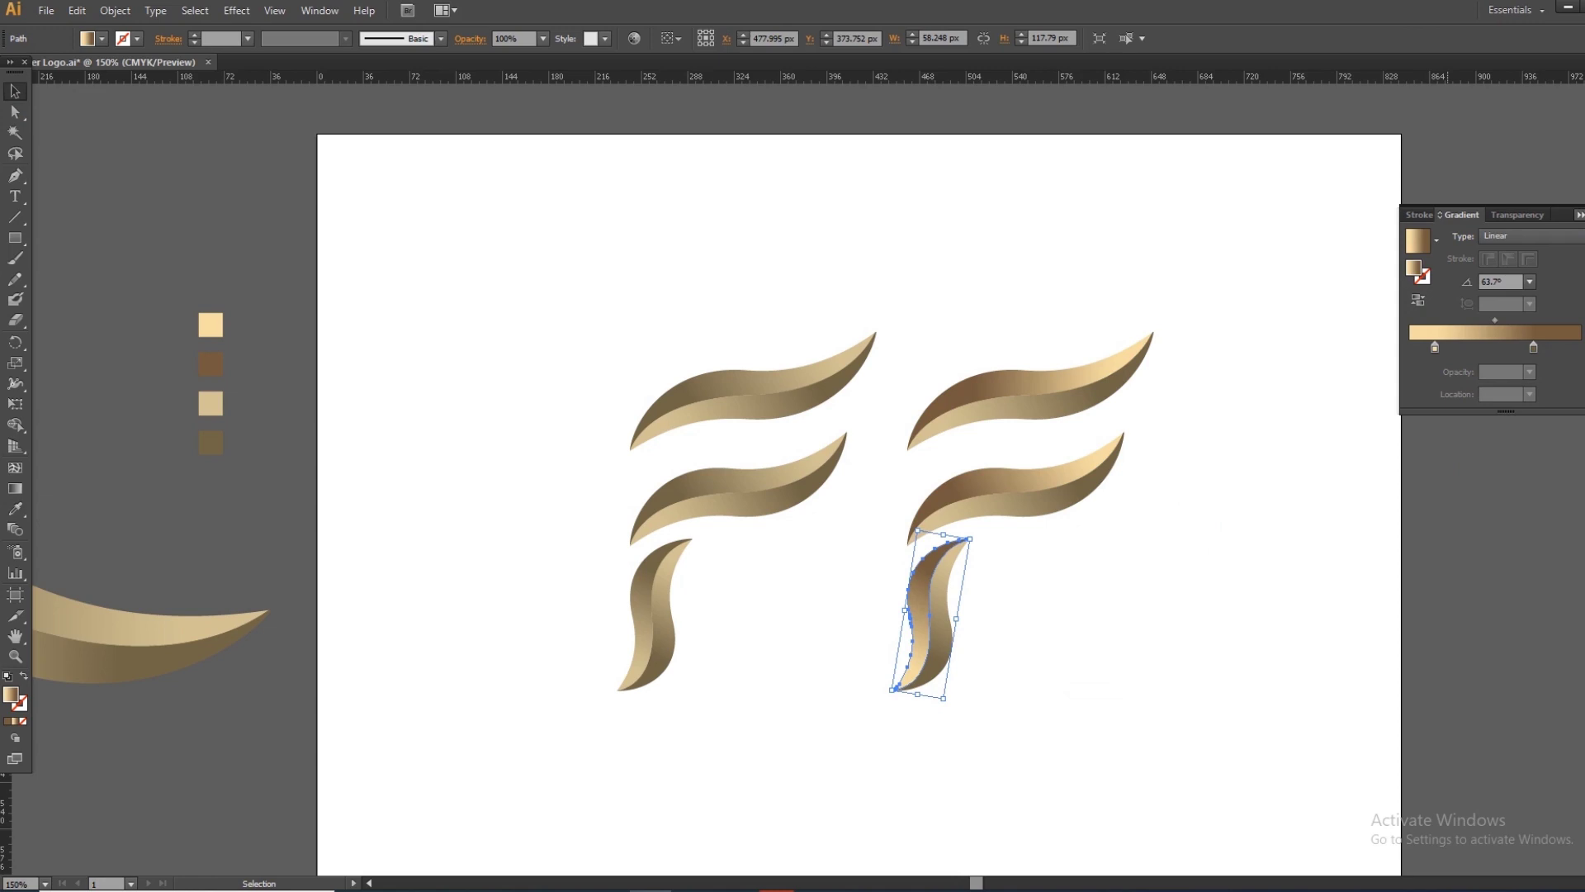
pyautogui.click(1245, 221)
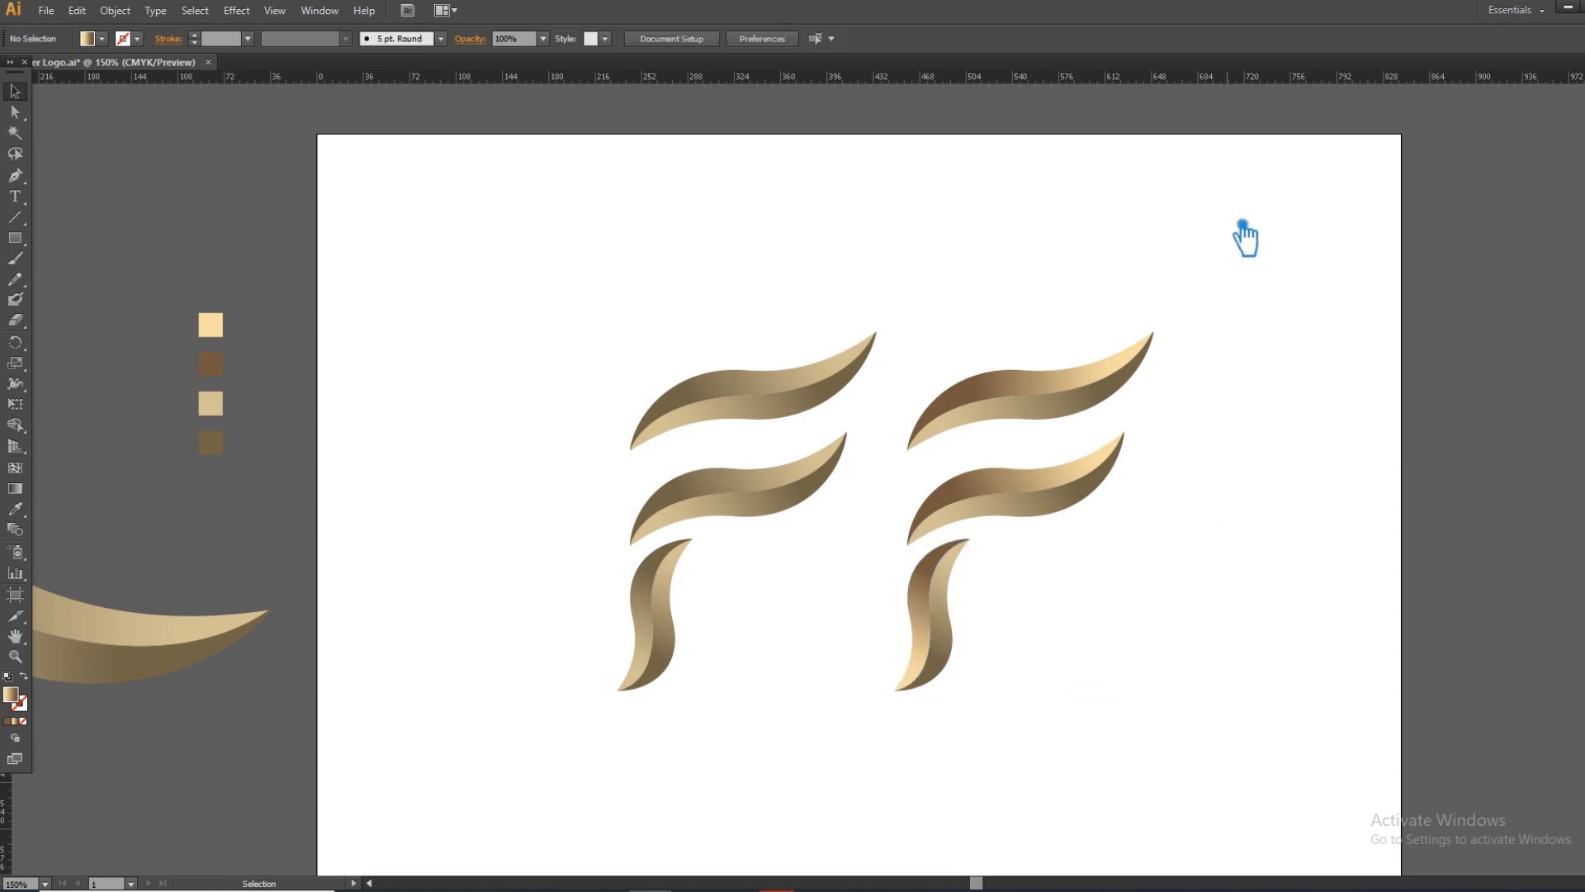